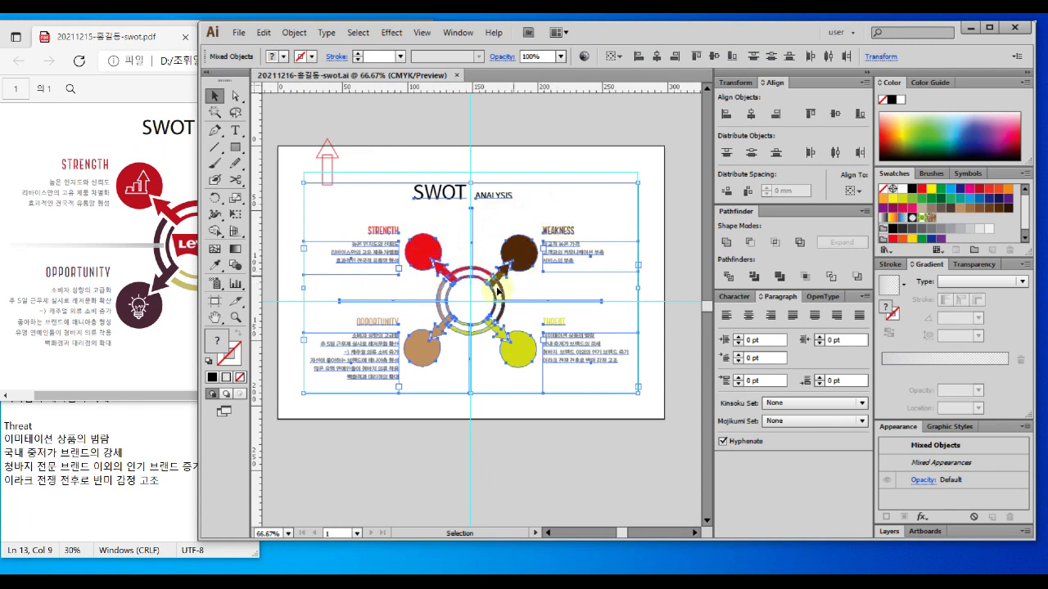
Step: Lock all the selected SWOT diagram artwork, leaving the red arrow outline editable
left_click(294, 34)
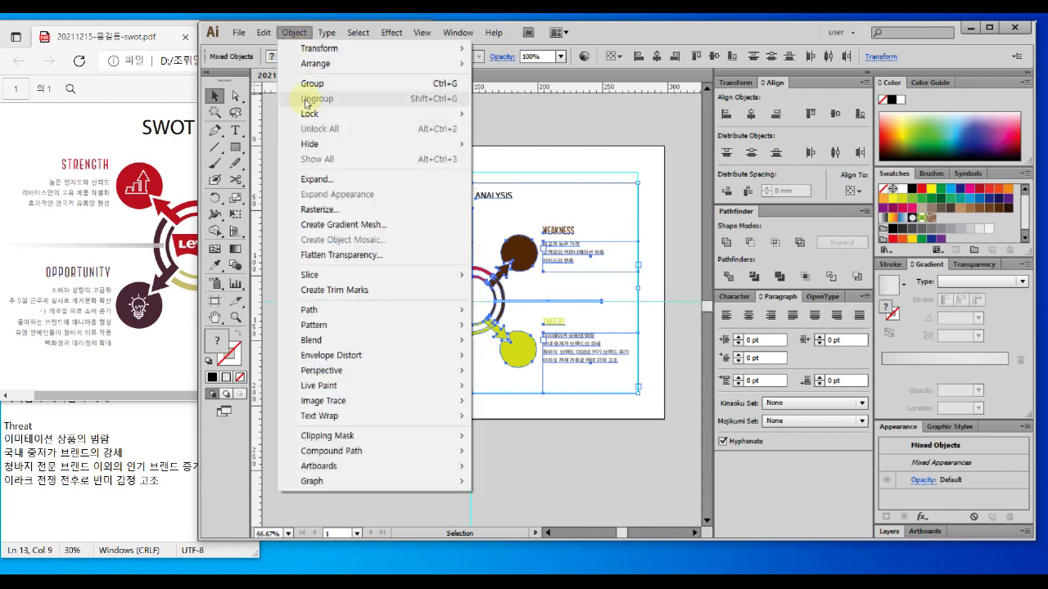
mouse_move(444, 113)
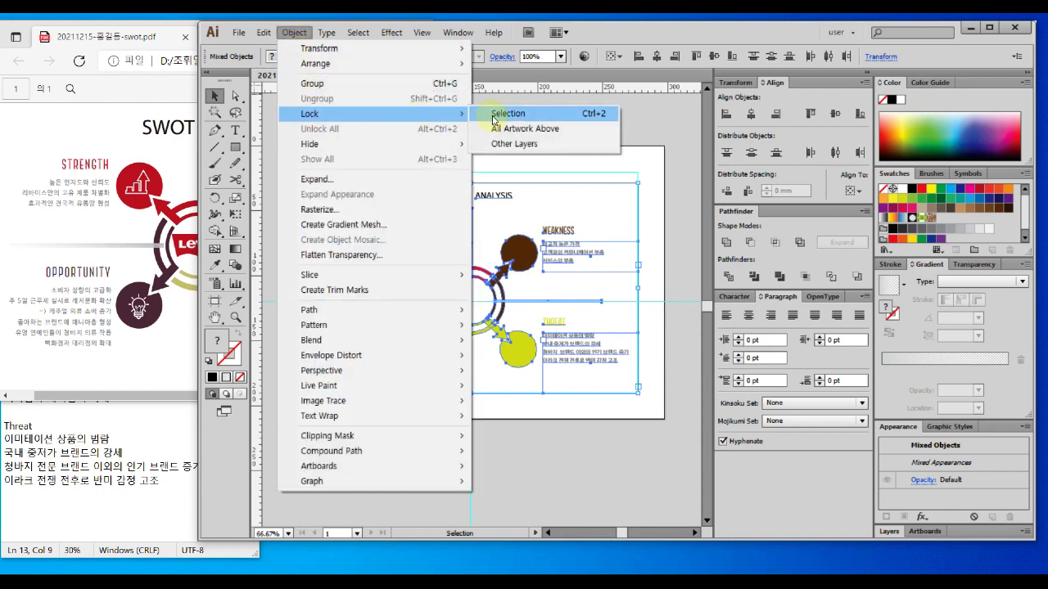
left_click(542, 115)
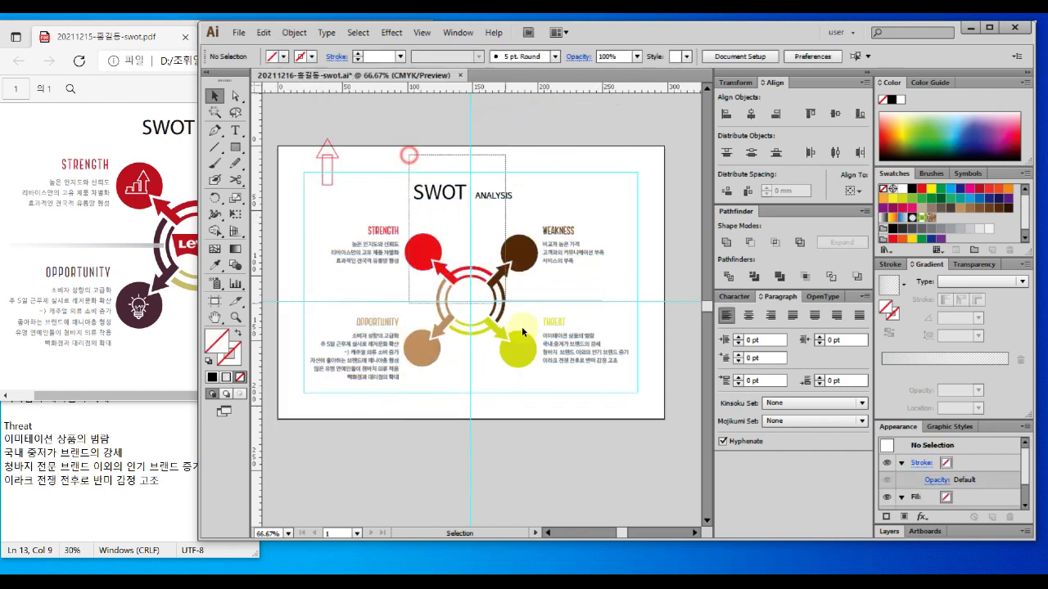
left_click(604, 232)
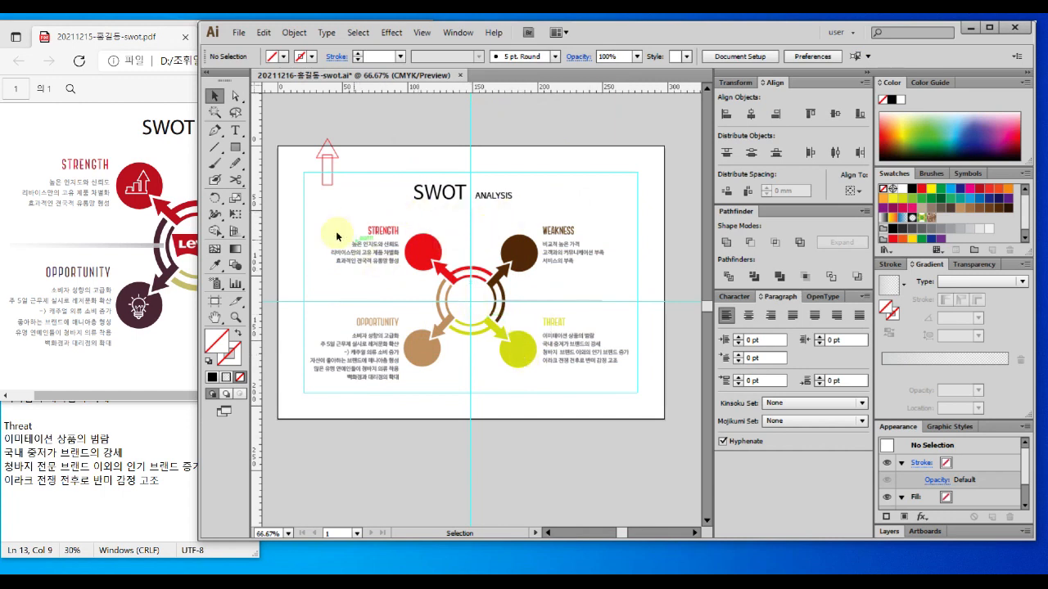
Step: Switch to the reference PDF and examine the bar-chart-and-arrow icon in the Strength circle up close
left_click(141, 254)
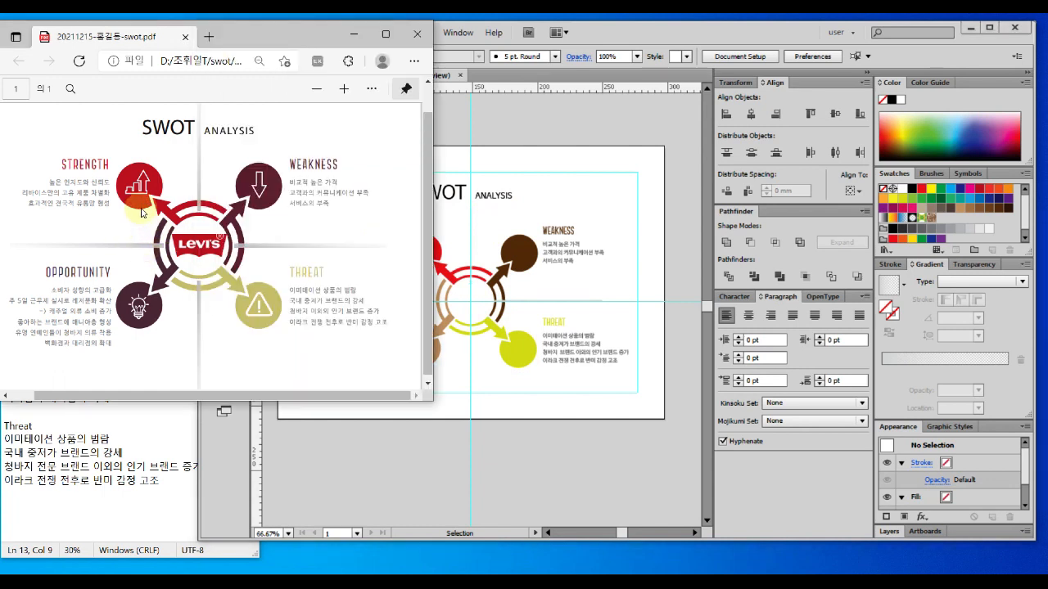
scroll(142, 213, "up", 6, "ctrl")
scroll(170, 190, "up", 2, "ctrl")
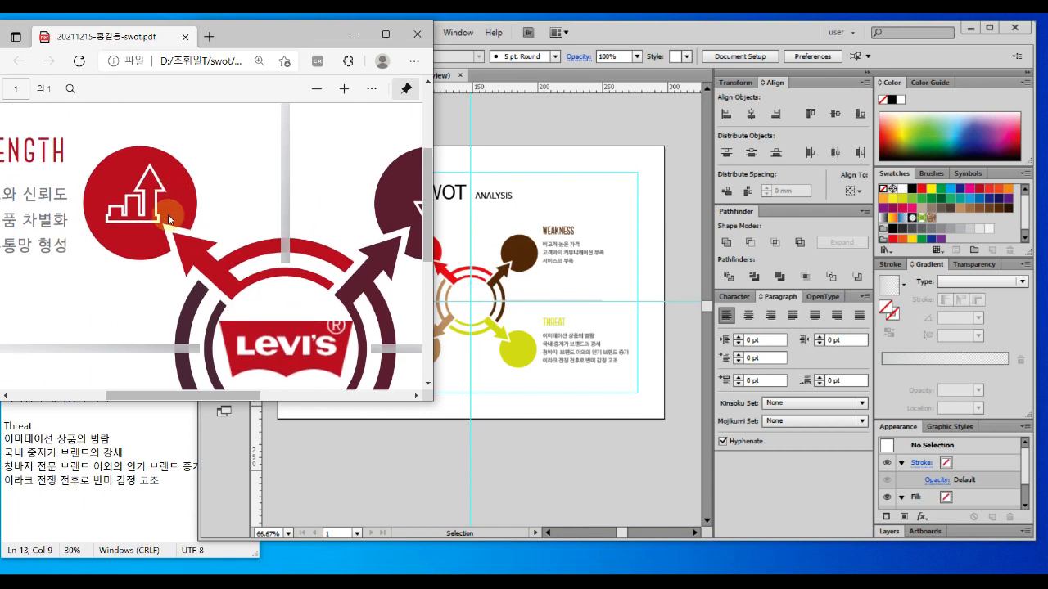
left_click(515, 200)
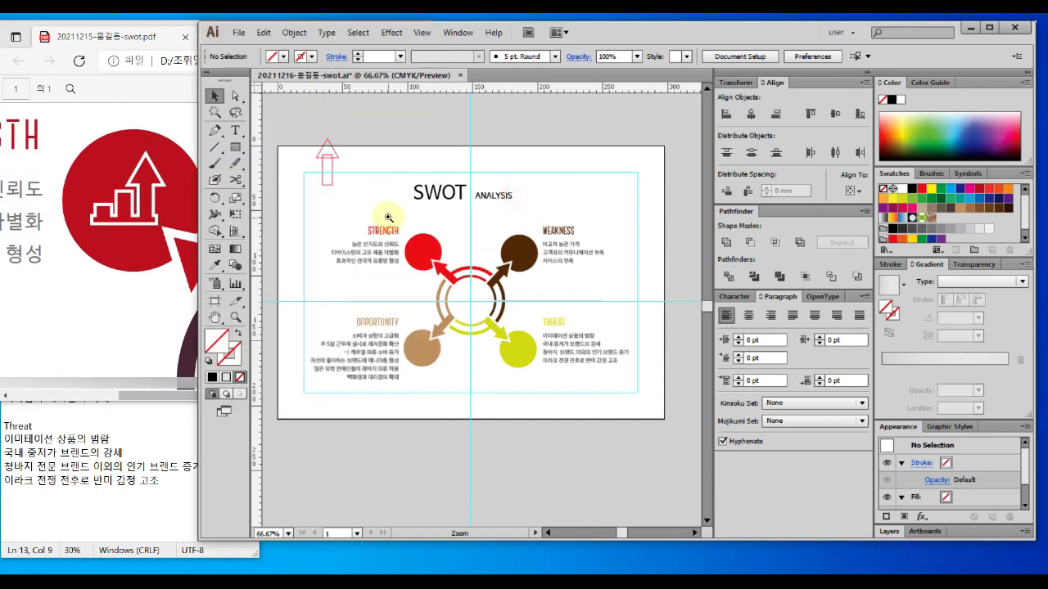
Step: Move the red arrow outline, both its triangle and its rectangle, right and slightly down into the artboard
left_click(388, 217, "ctrl")
left_click(423, 275, "ctrl")
left_click(456, 286, "ctrl")
left_click_drag(497, 266, 460, 234)
mouse_move(461, 282)
left_mouse_down()
mouse_move(446, 283)
mouse_move(480, 277)
left_mouse_up()
left_click_drag(346, 159, 488, 308)
left_click(445, 257)
left_click_drag(362, 136, 438, 195)
left_click(482, 248)
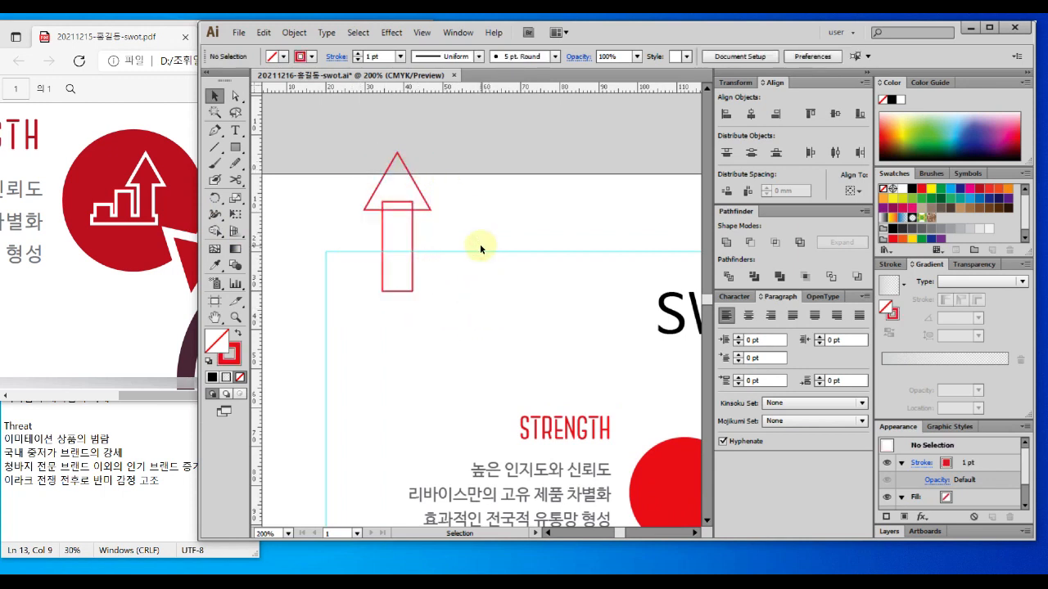
left_click_drag(372, 258, 373, 259)
left_click_drag(344, 140, 440, 205)
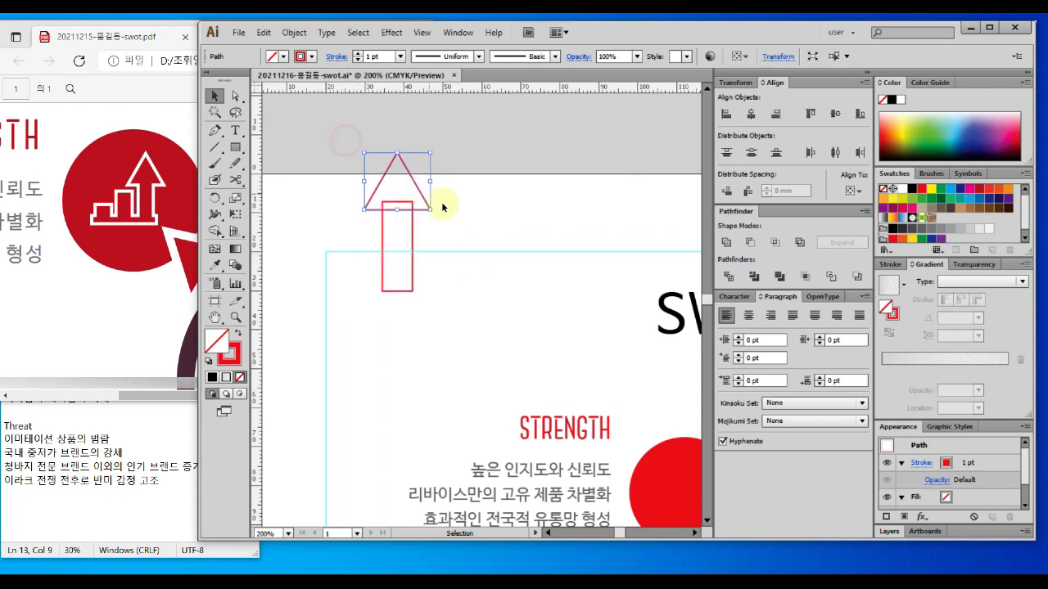
left_click(483, 262)
left_click_drag(342, 137, 519, 284)
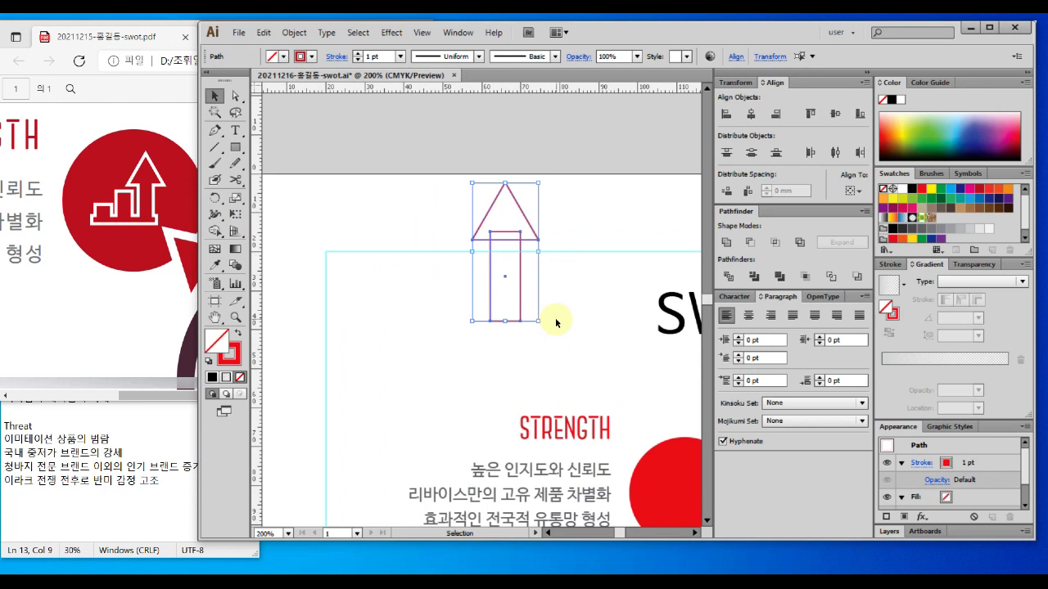
left_click(561, 314)
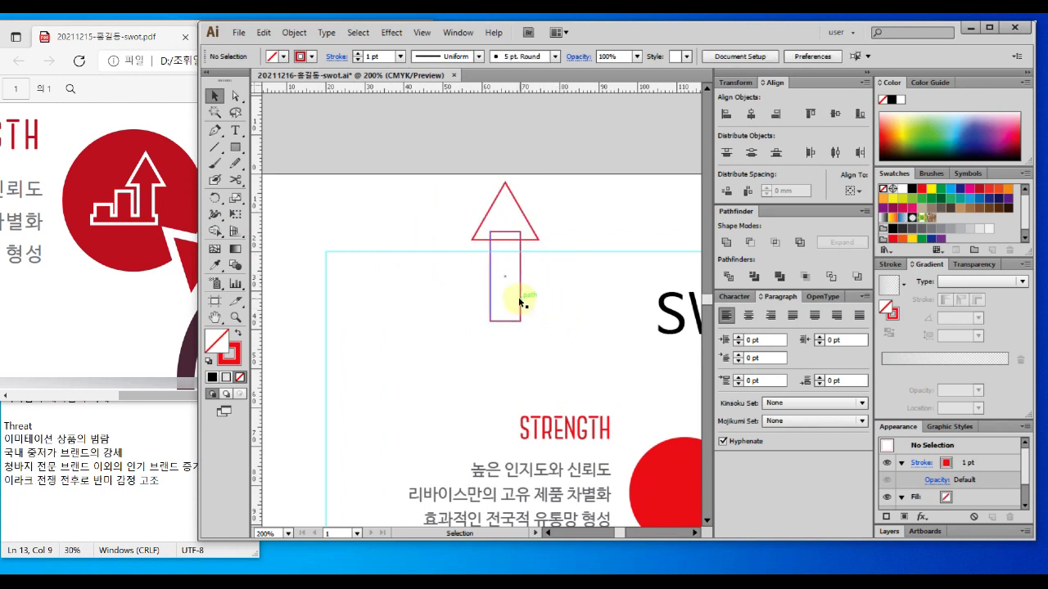
Step: Copy the arrow's rectangular shaft to its left to make a short and a medium-height bar with aligned bases
left_click(519, 303)
left_click_drag(523, 304, 418, 301)
left_click(464, 301)
left_click(457, 337)
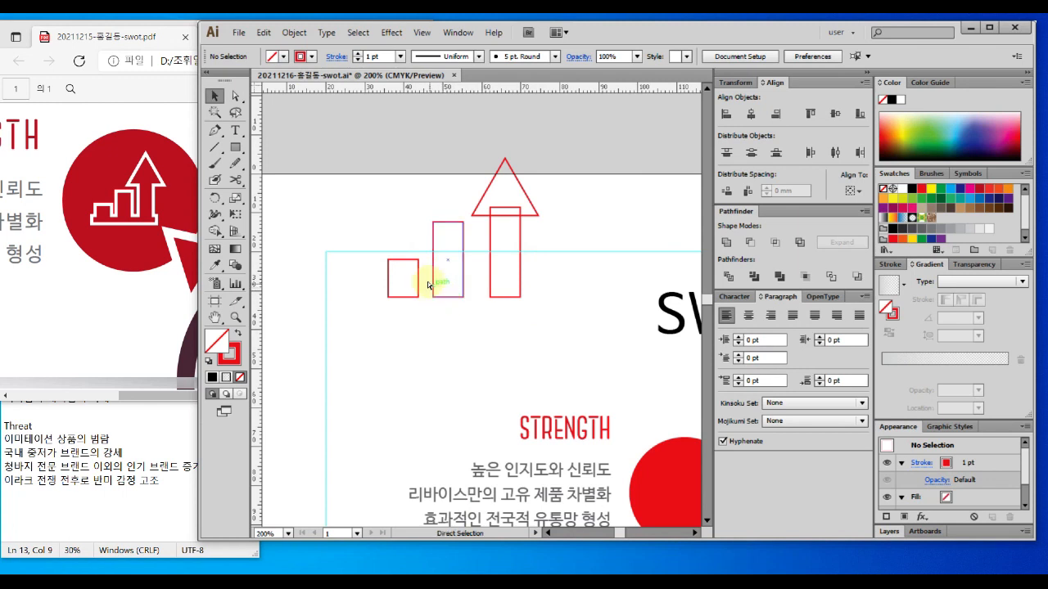
key("ctrl+2")
left_click_drag(420, 266, 428, 264)
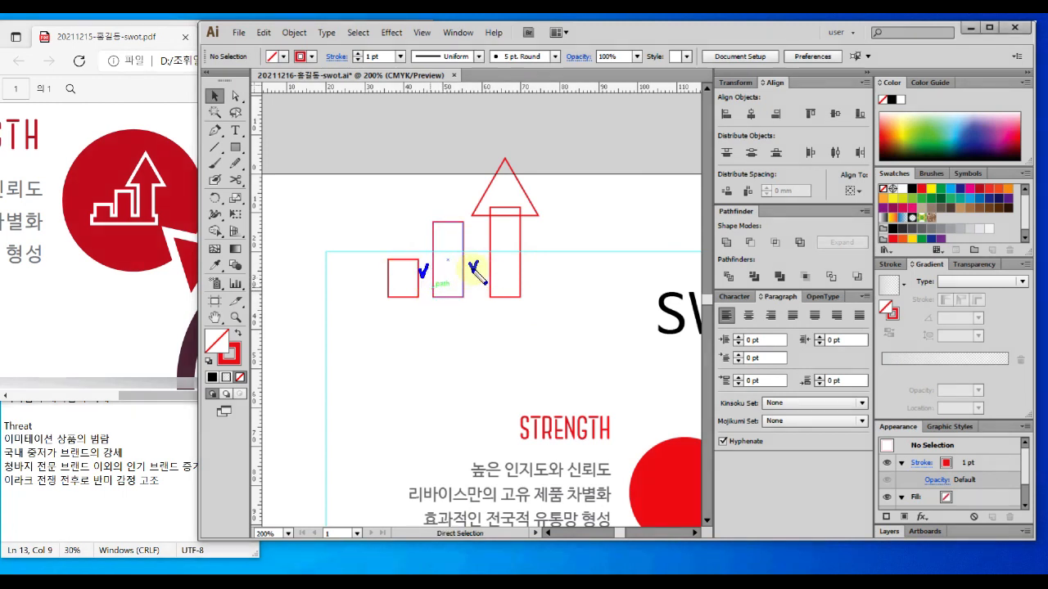
key("Escape")
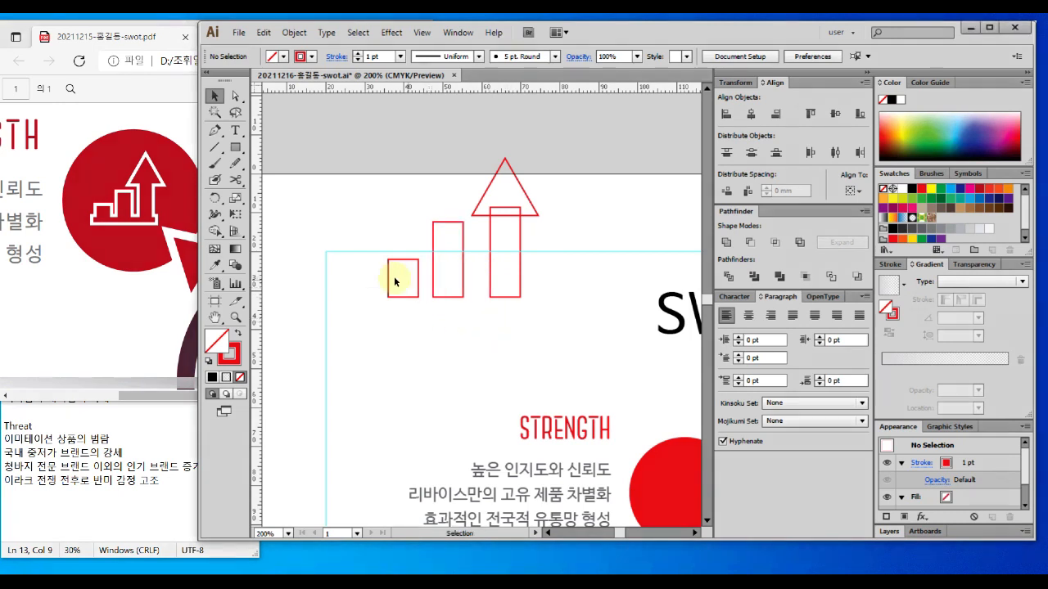
Step: Distribute the short, medium and tall bars at equal horizontal intervals
left_click(507, 347)
left_click_drag(536, 311, 374, 264)
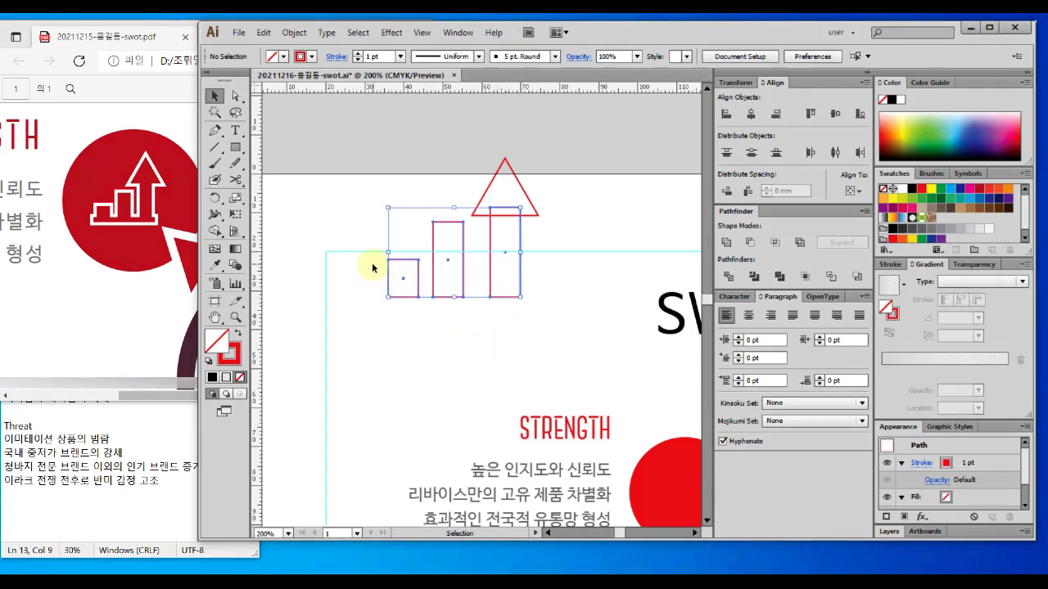
mouse_move(870, 154)
left_mouse_down()
mouse_move(706, 167)
mouse_move(692, 138)
mouse_move(856, 139)
mouse_move(865, 141)
mouse_move(864, 169)
left_mouse_up()
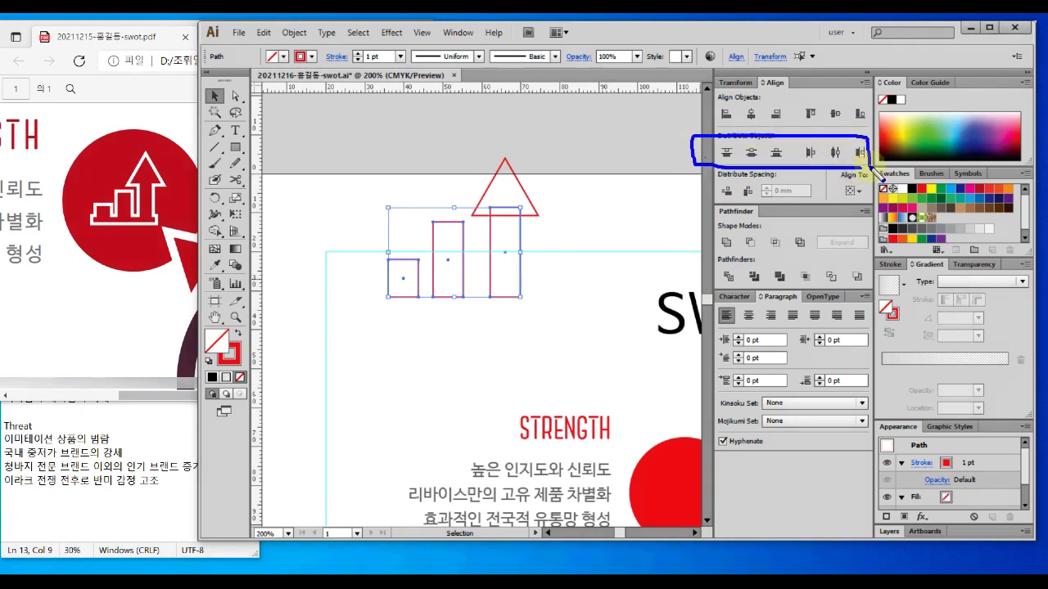
key("Escape")
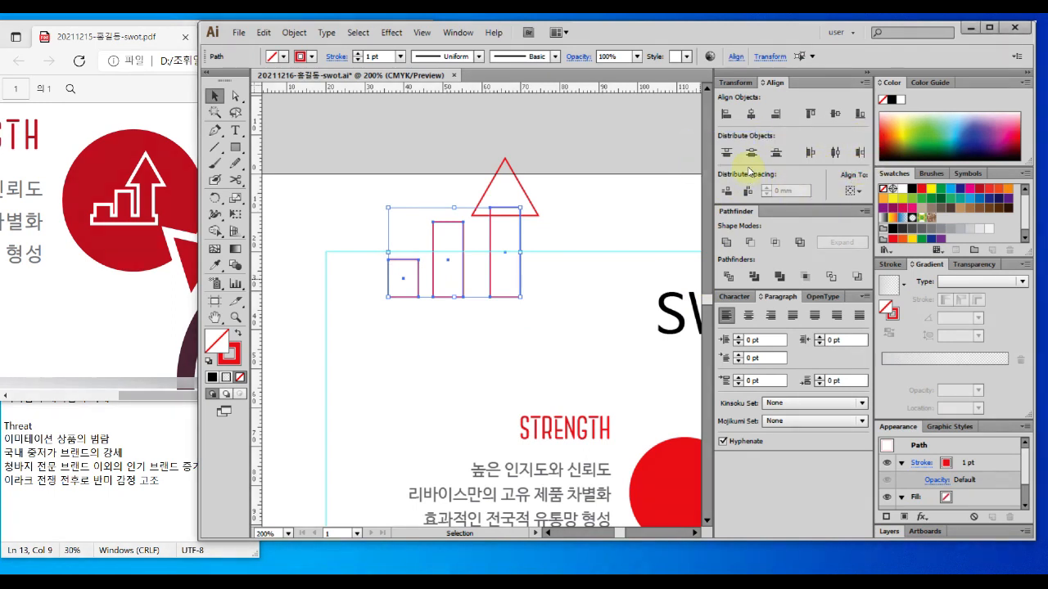
left_click_drag(718, 162, 794, 172)
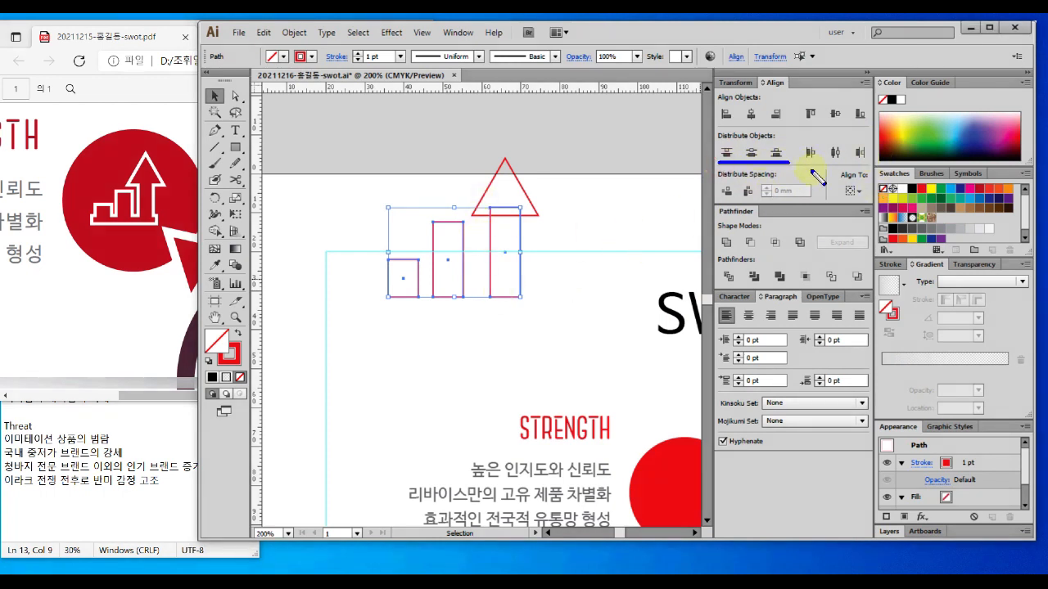
left_click_drag(804, 163, 869, 163)
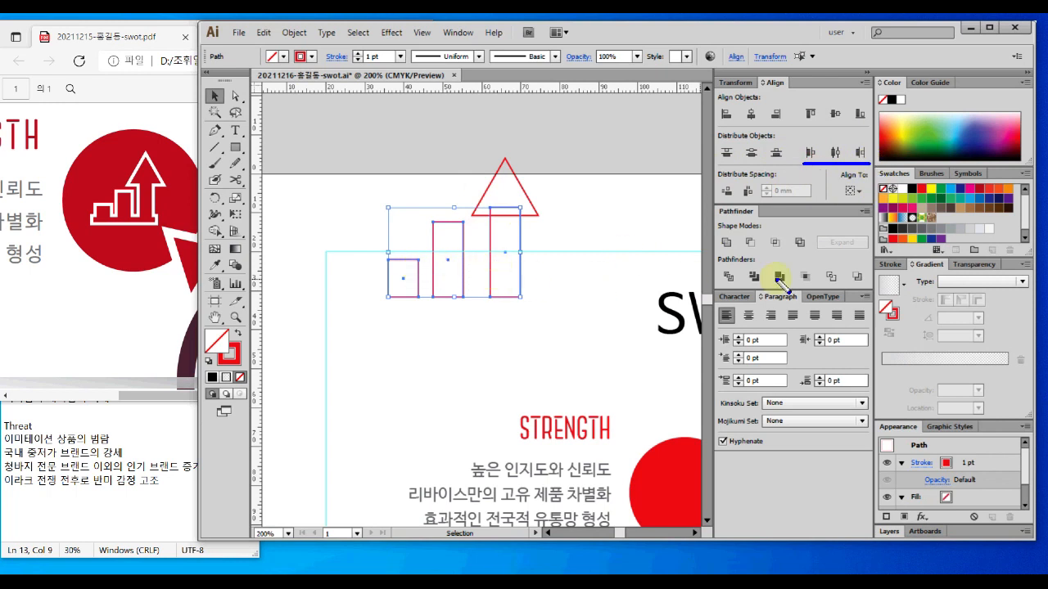
key("Escape")
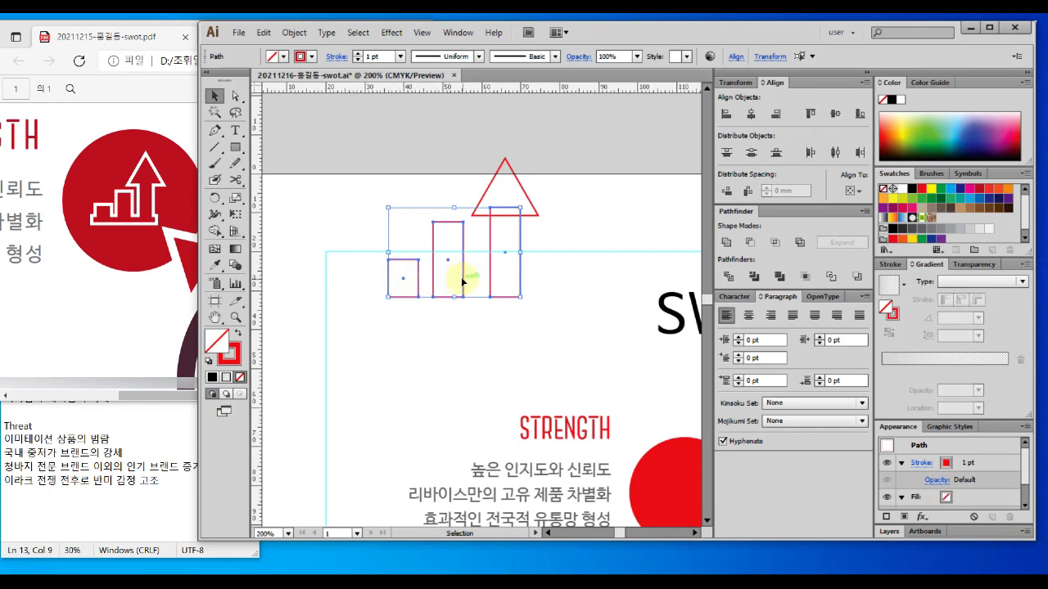
left_click(810, 157)
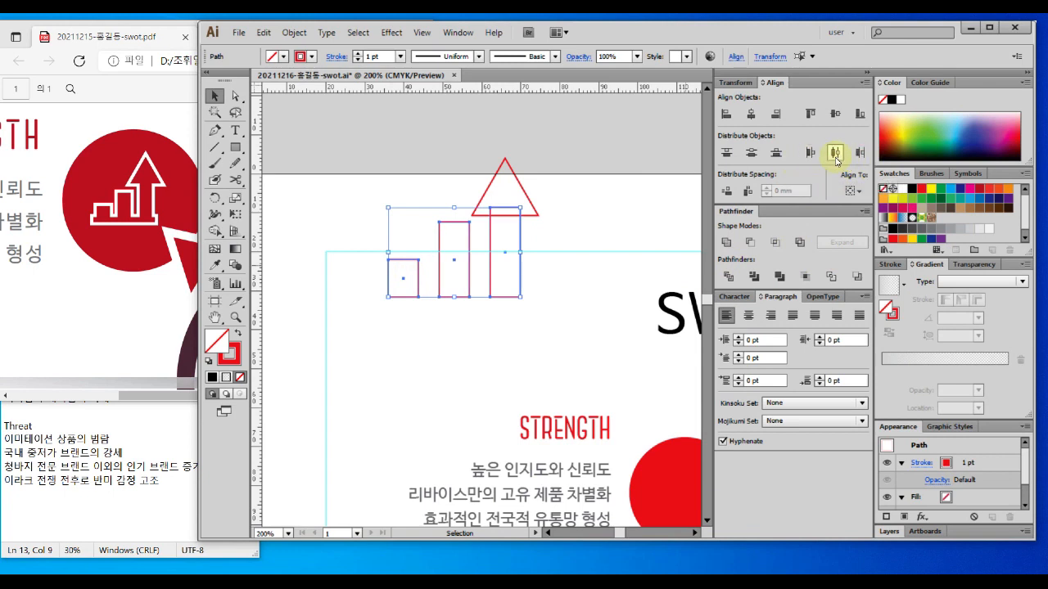
left_click(496, 345)
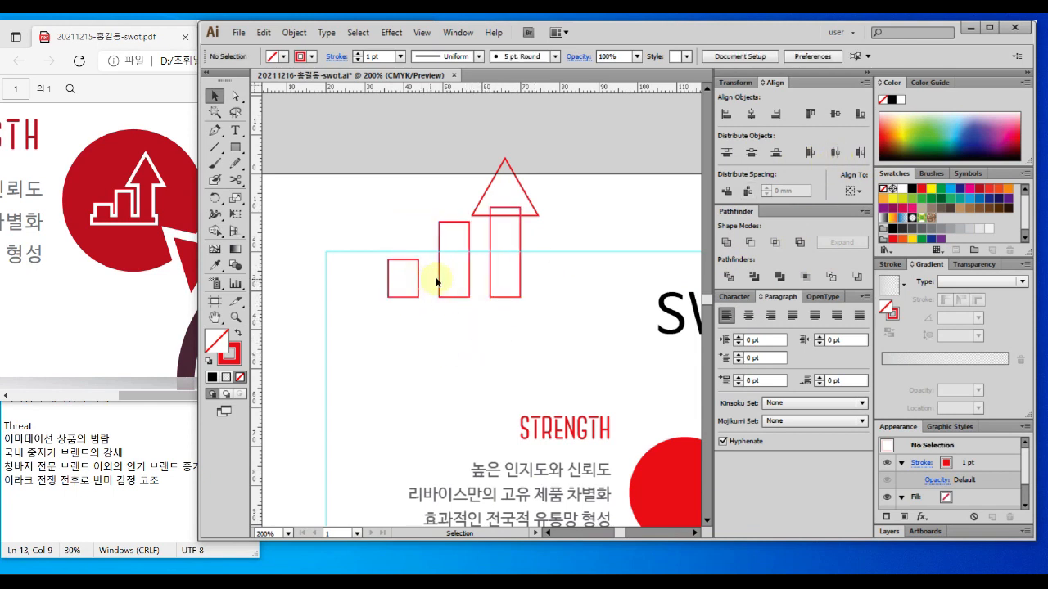
Step: Move the short bar right to overlap the middle one and apply Horizontal Distribute Left to all three bars
left_click_drag(424, 291, 448, 285)
left_click(503, 344)
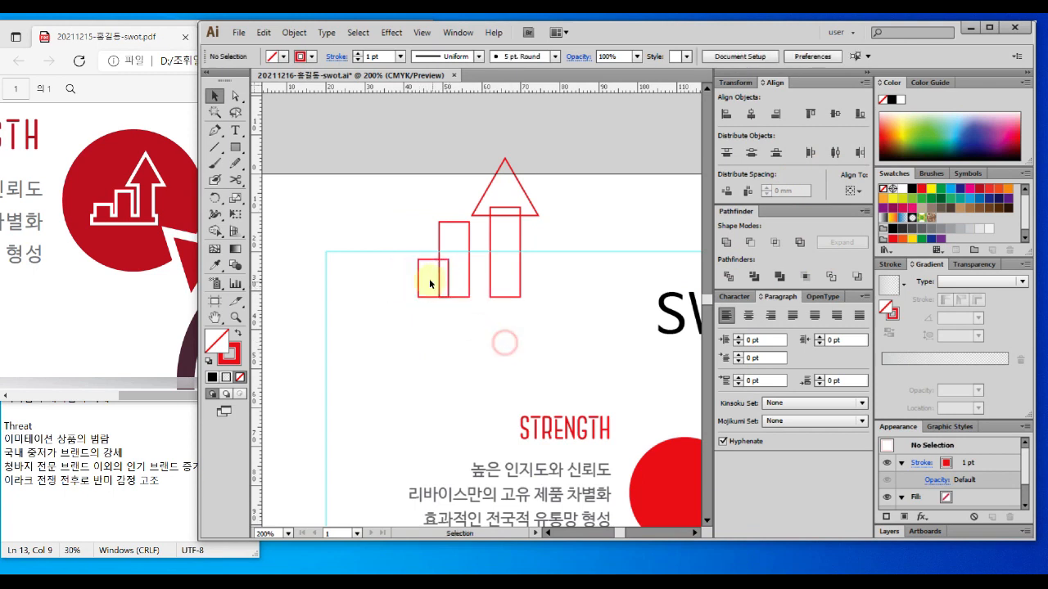
left_click_drag(555, 317, 413, 264)
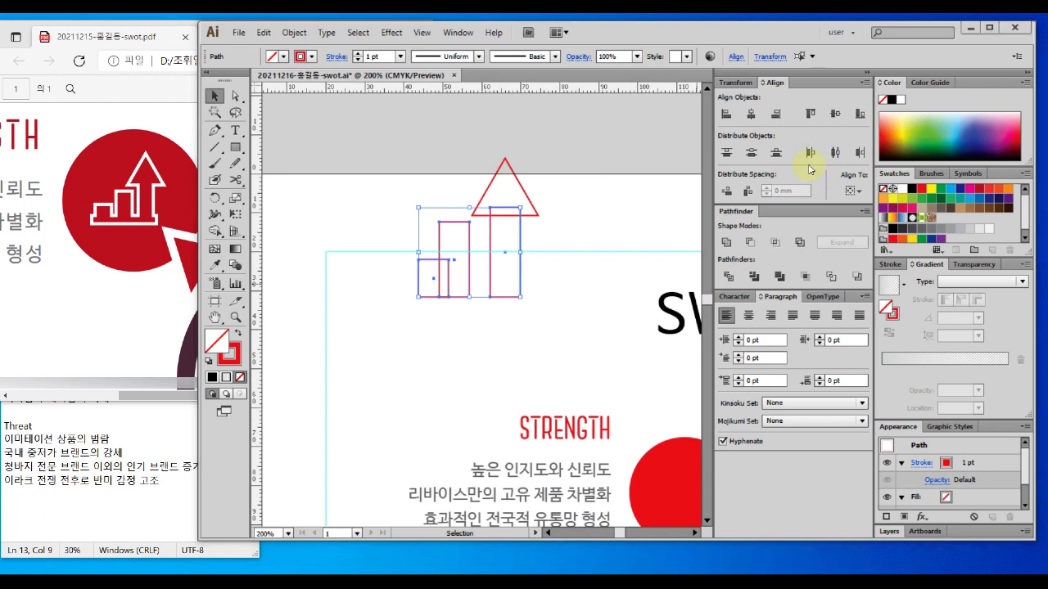
left_click_drag(804, 161, 867, 161)
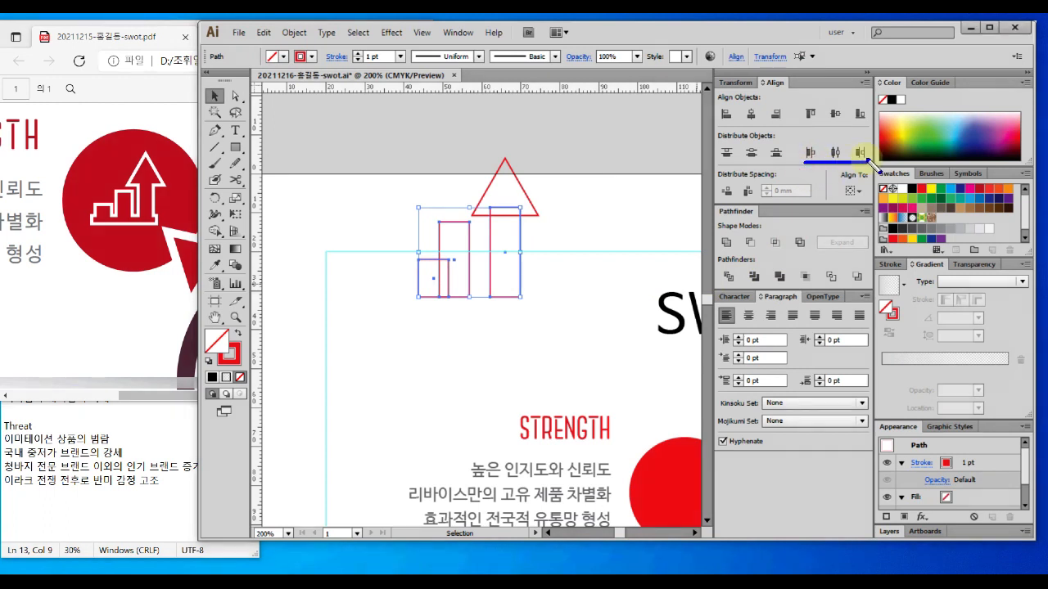
left_click(811, 153)
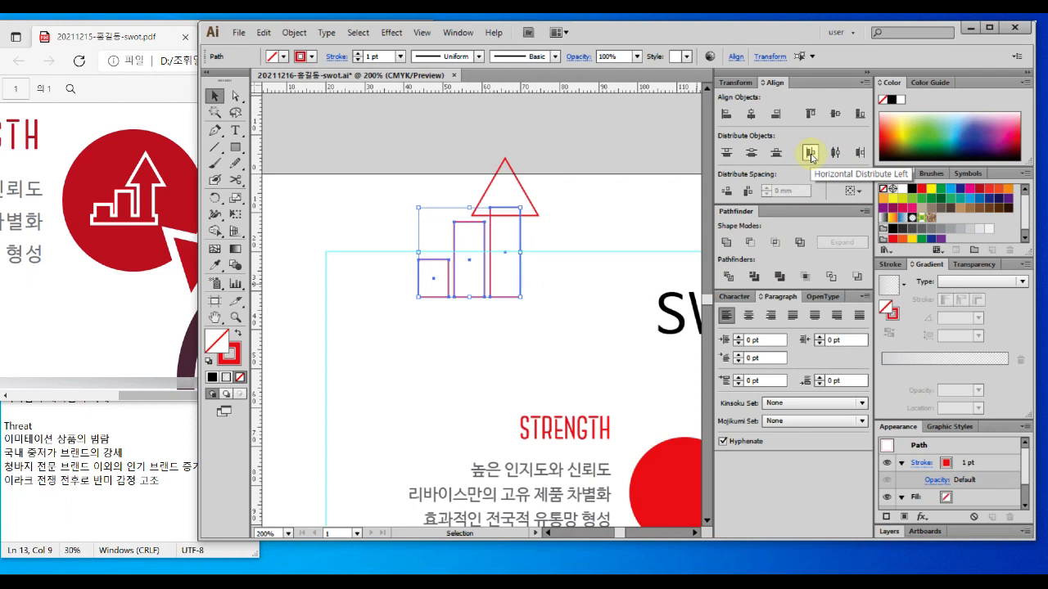
left_click(495, 344)
Step: Draw a base rectangle about 31 × 5 mm across the bottom ends of the three bars
left_click(235, 147)
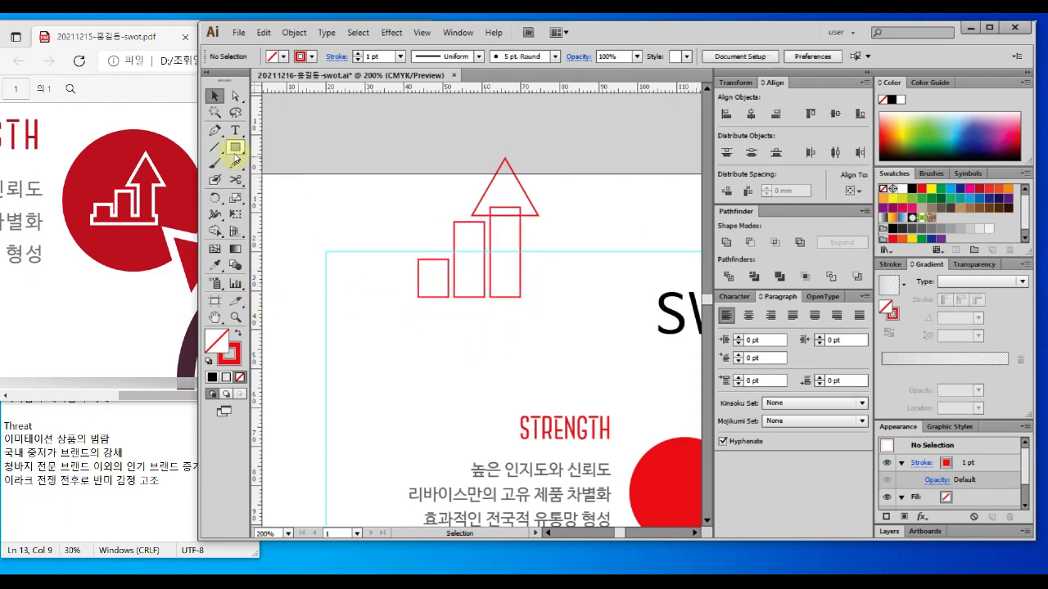
left_click_drag(408, 289, 528, 308)
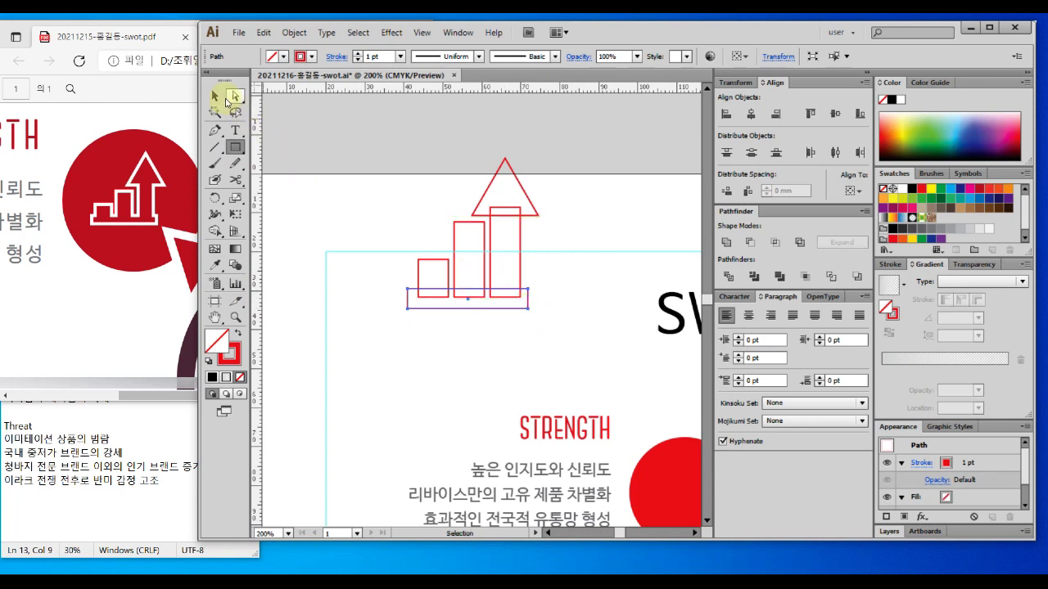
left_click(215, 97)
Step: Scale the whole bar-and-arrow icon down to about 15 mm wide and place it just above the red Strength circle
left_click_drag(529, 306, 539, 317)
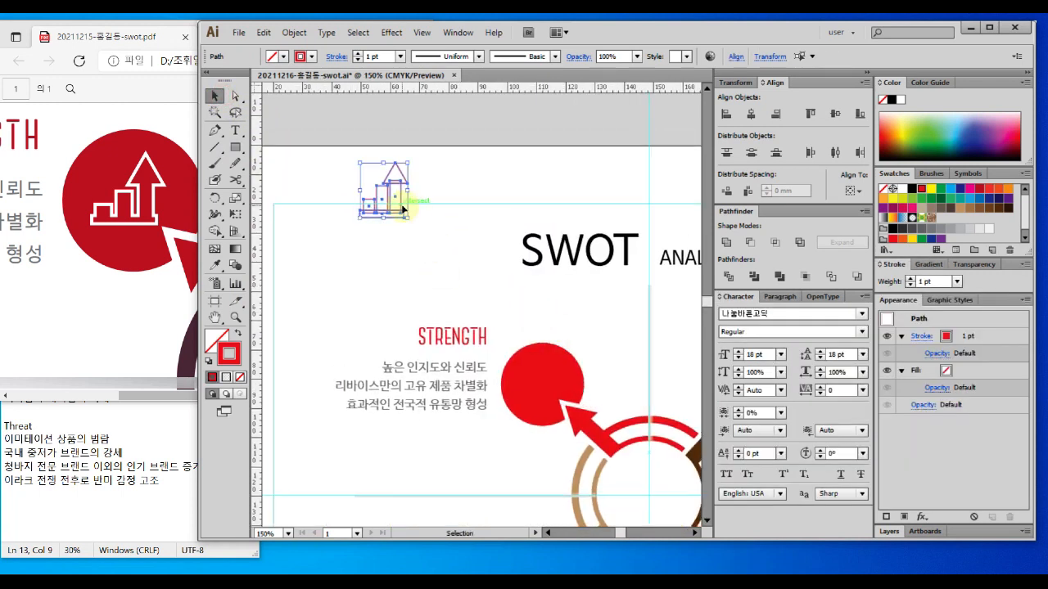
left_click_drag(403, 210, 554, 317)
left_click(578, 377, "ctrl")
left_click(446, 297, "ctrl")
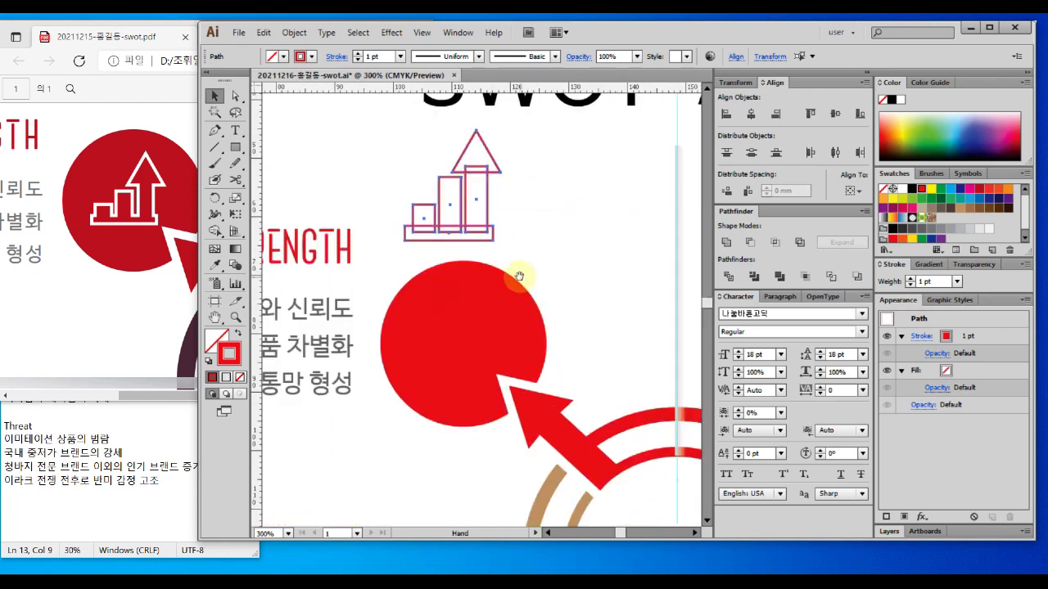
left_click_drag(518, 277, 511, 309)
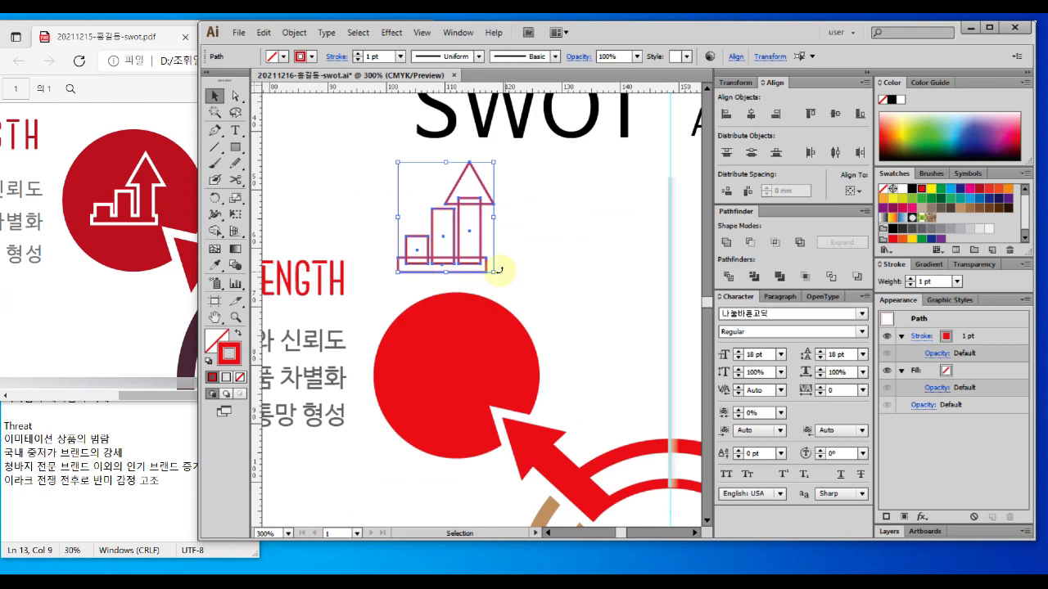
left_click_drag(494, 163, 489, 166)
left_click(519, 250)
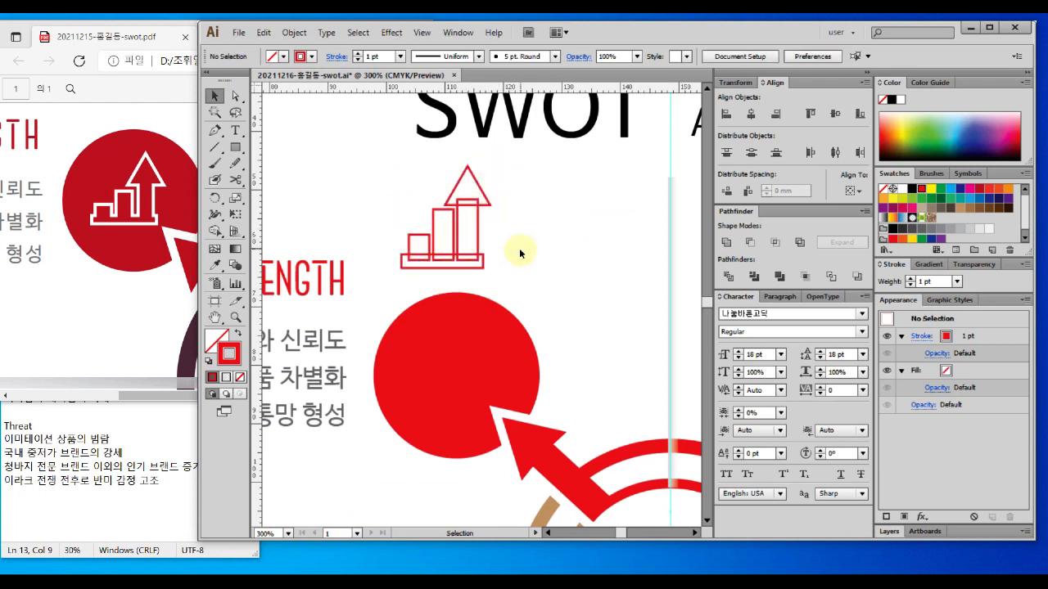
Step: Set the stroke weight of all the bar-and-arrow icon's shapes to 2 pt
left_click(467, 267, "ctrl")
left_click(480, 279, "ctrl")
left_click_drag(536, 302, 566, 300)
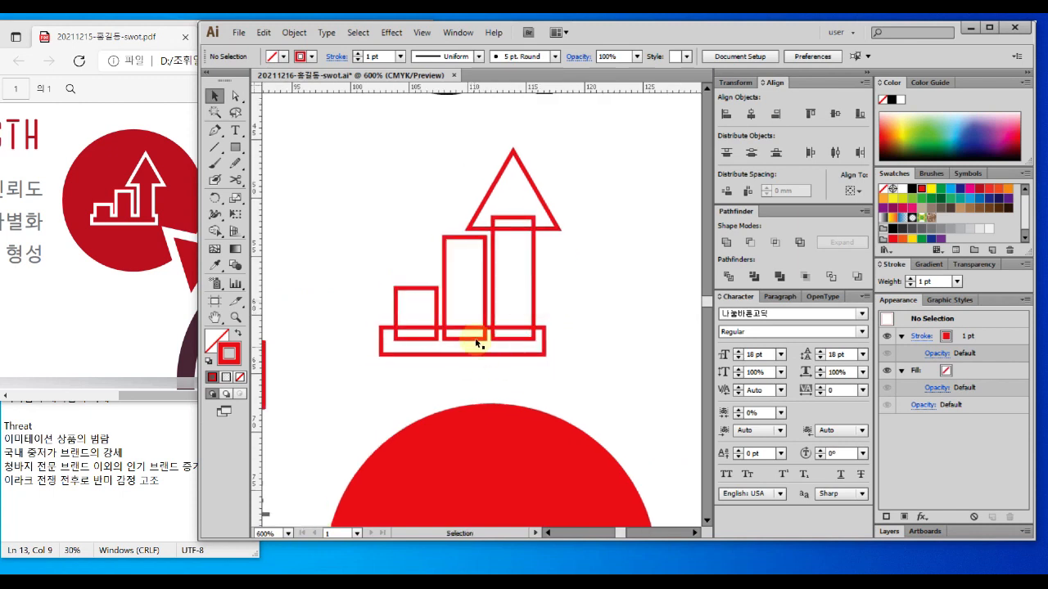
left_click_drag(578, 366, 524, 328)
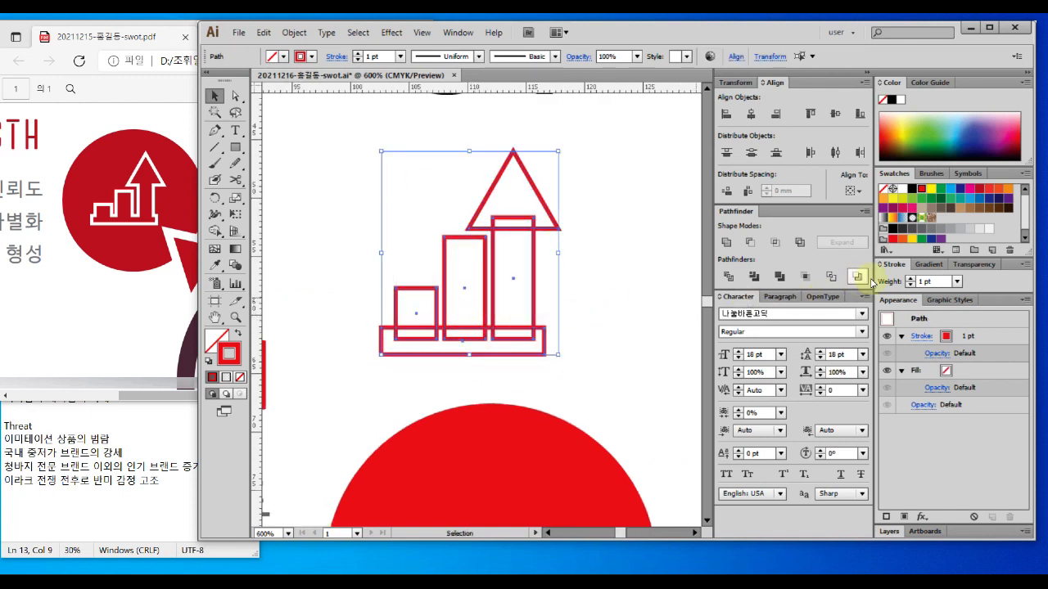
left_click(909, 279)
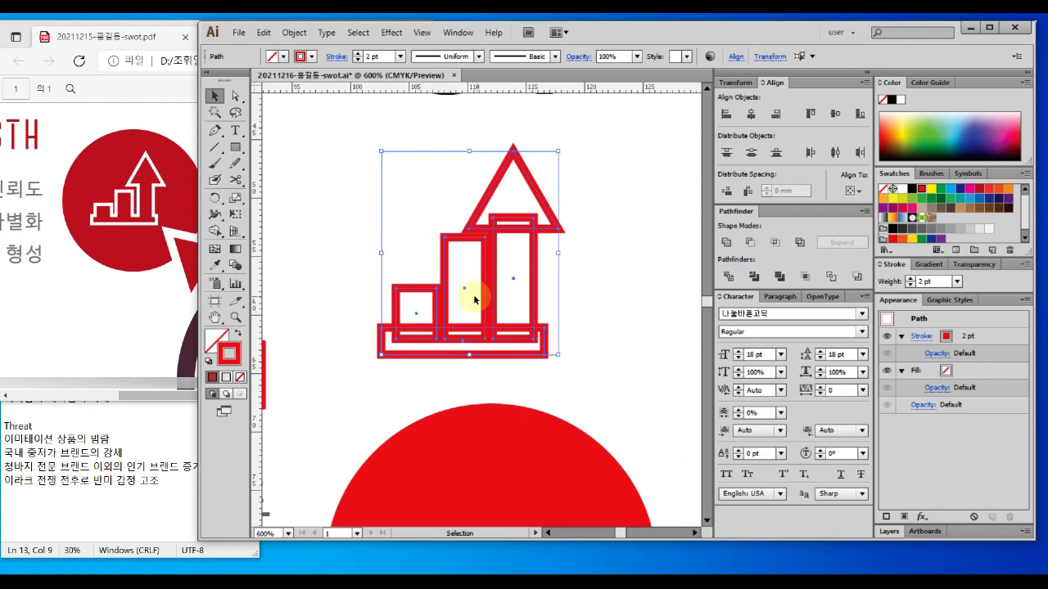
Step: Stretch the base rectangle's left edge outward until the base is about 17.5 mm wide
left_click(599, 301)
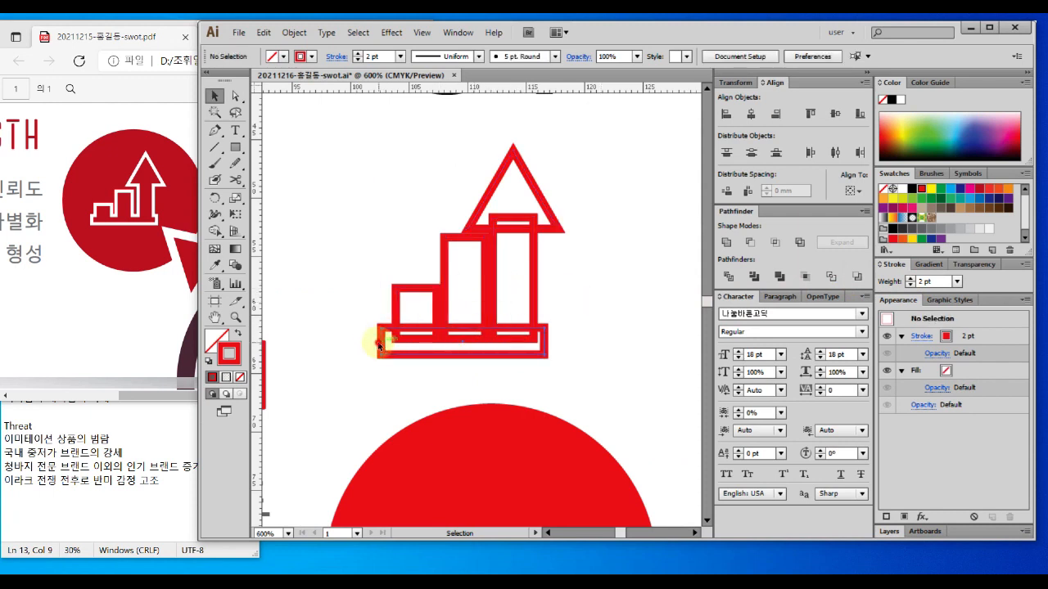
left_click(379, 346)
left_click_drag(381, 342, 339, 343)
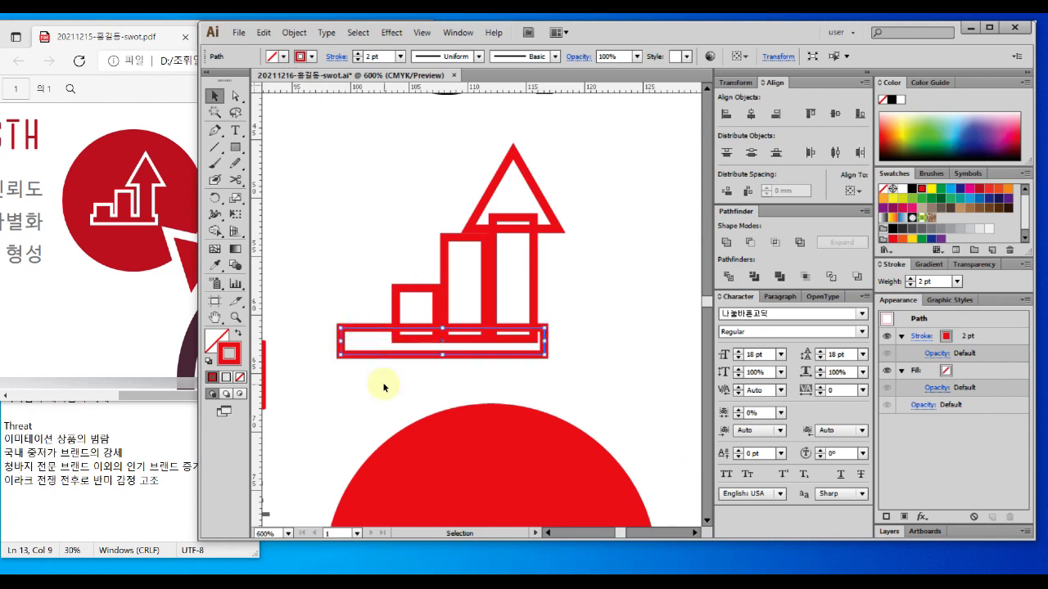
left_click(382, 381)
Step: Move the short bar about 3 mm left and apply Horizontal Distribute Left to the three bars, aligned to the selection
left_click_drag(395, 317, 360, 317)
left_click(489, 385)
left_click_drag(548, 295, 374, 293)
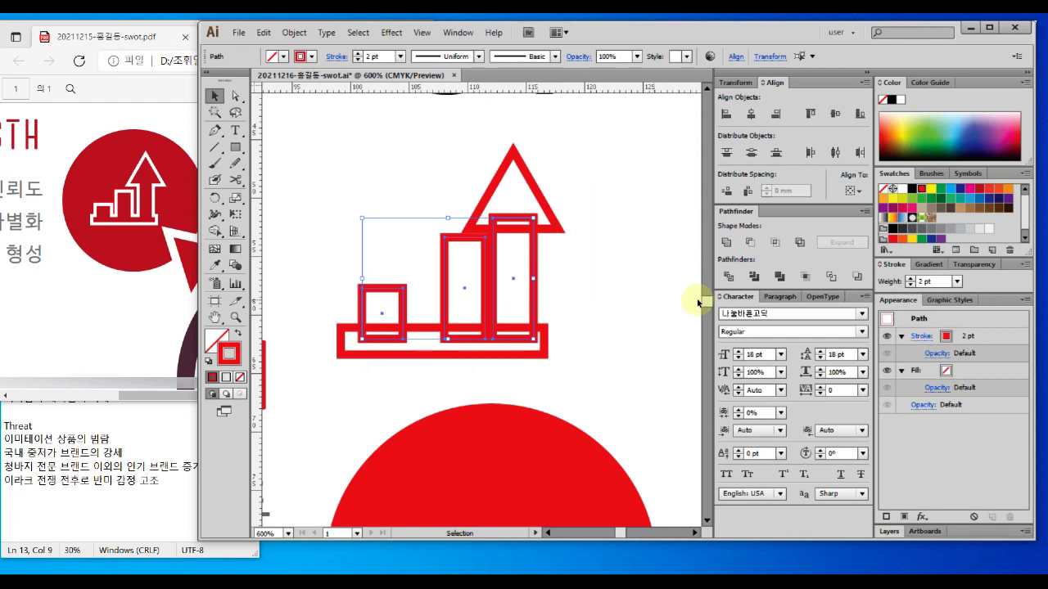
left_click(850, 189)
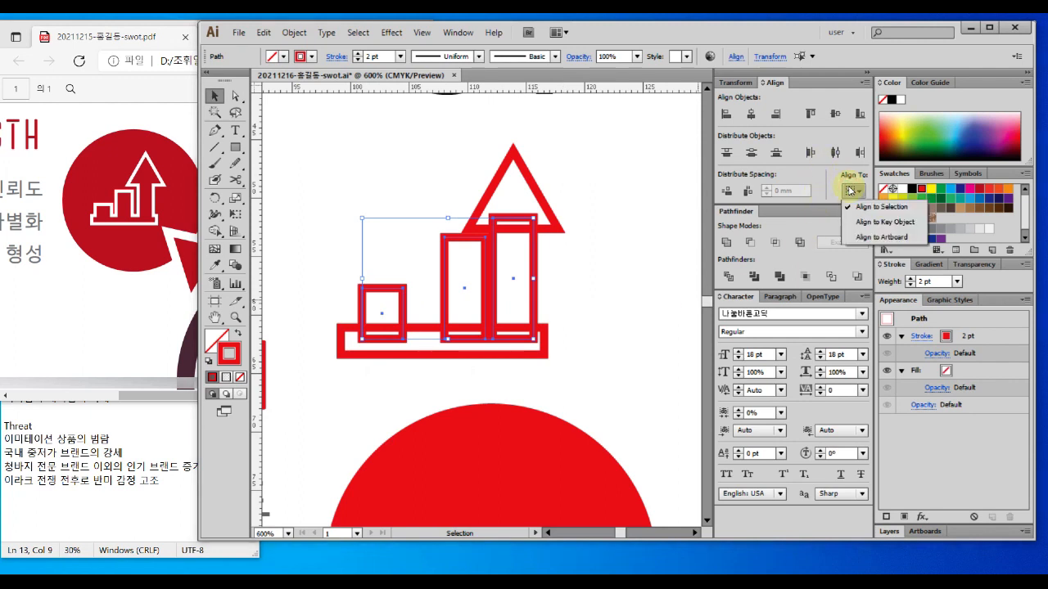
left_click(881, 209)
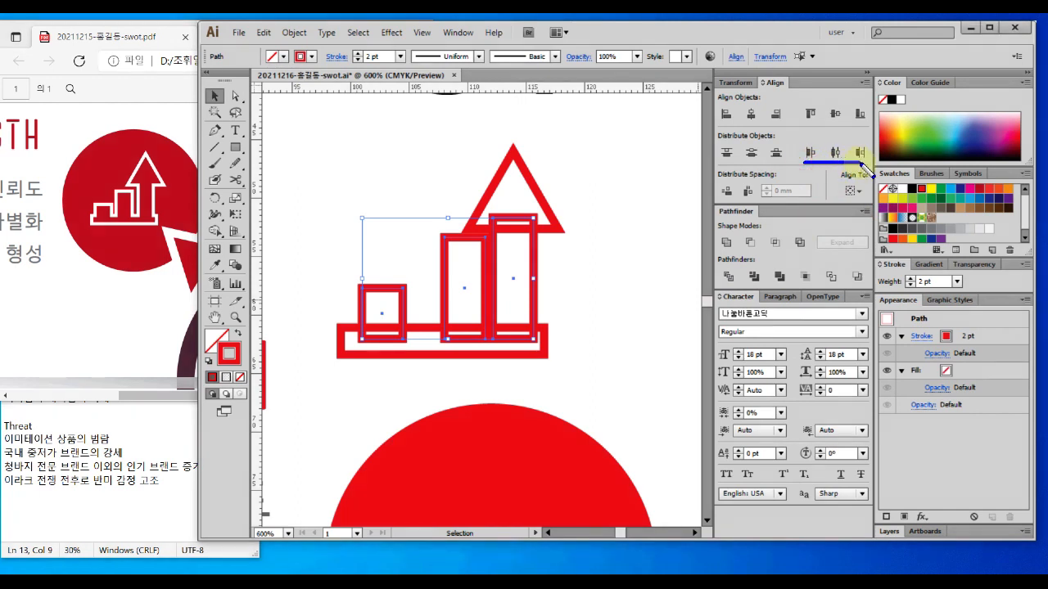
left_click(811, 152)
left_click(616, 319)
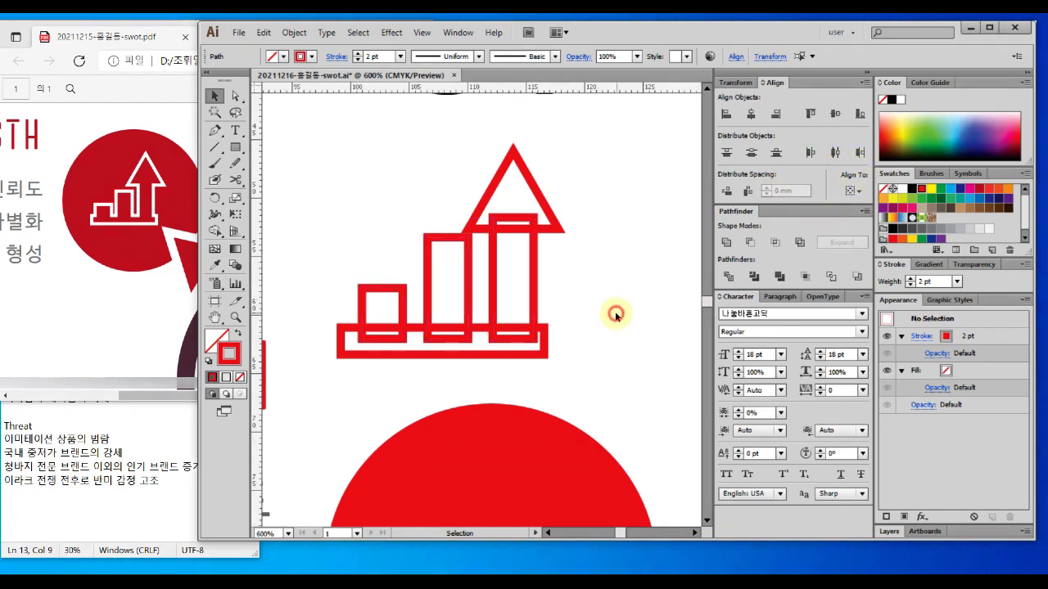
Step: Lower the middle bar's top edge slightly and move the short bar about 2 mm right
left_click(453, 240)
left_click_drag(449, 238, 449, 243)
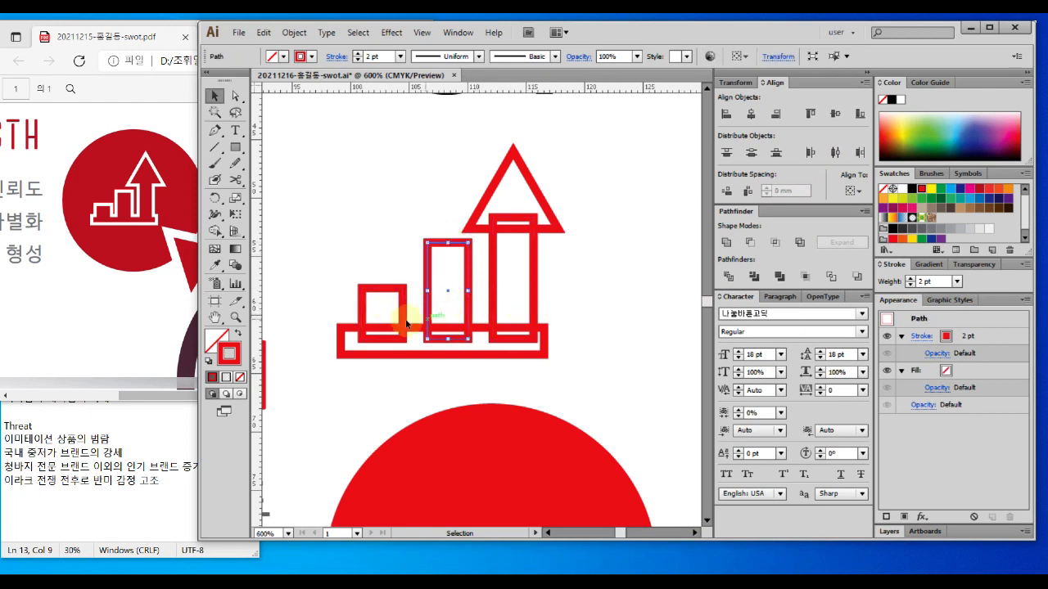
left_click_drag(411, 314, 432, 315)
left_click_drag(388, 287, 388, 289)
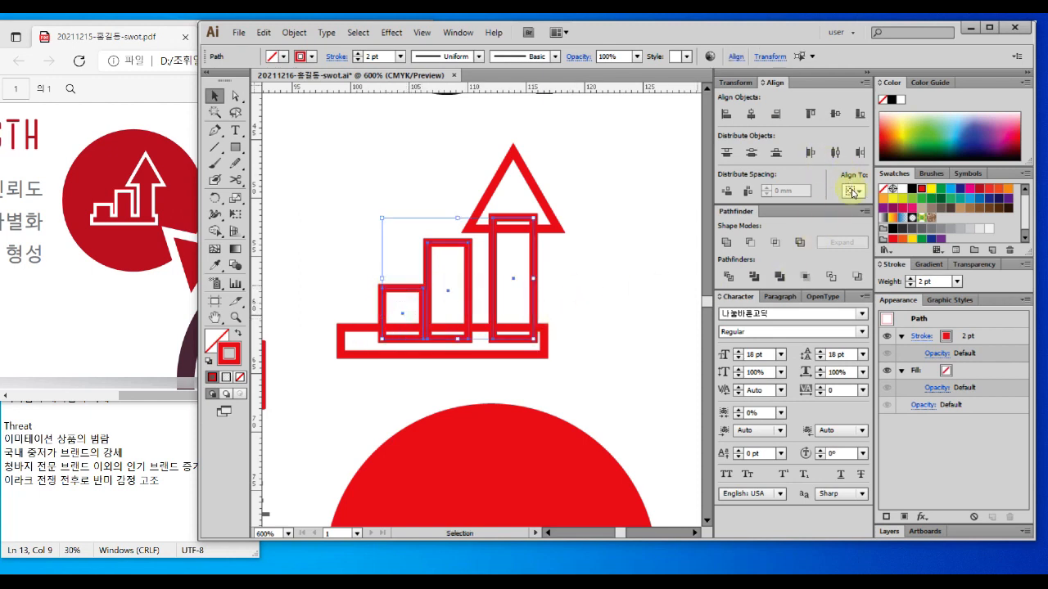
Step: Redistribute the three bars evenly by their left edges, aligned to the selection
left_click(851, 192)
left_click(870, 205)
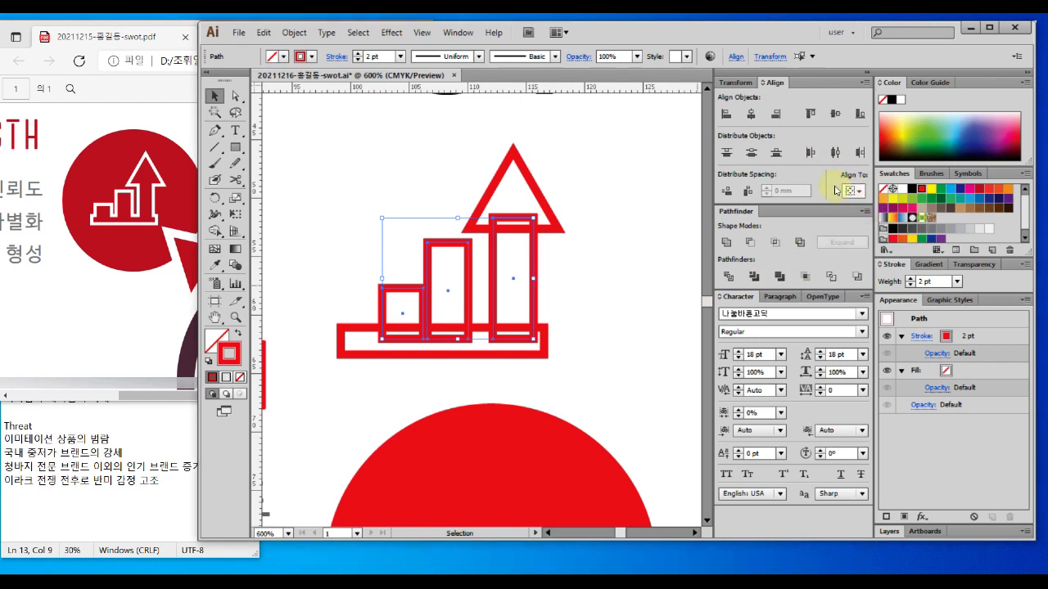
left_click(812, 157)
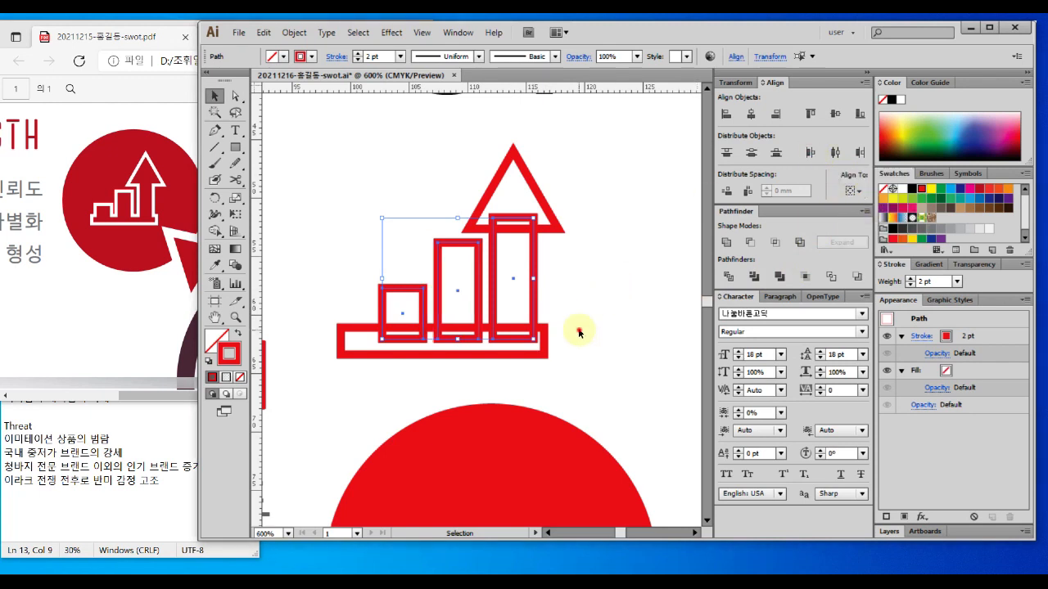
left_click(528, 381)
Step: Pull the base rectangle's left edge inward so the base is about 15 mm wide
left_click(364, 357)
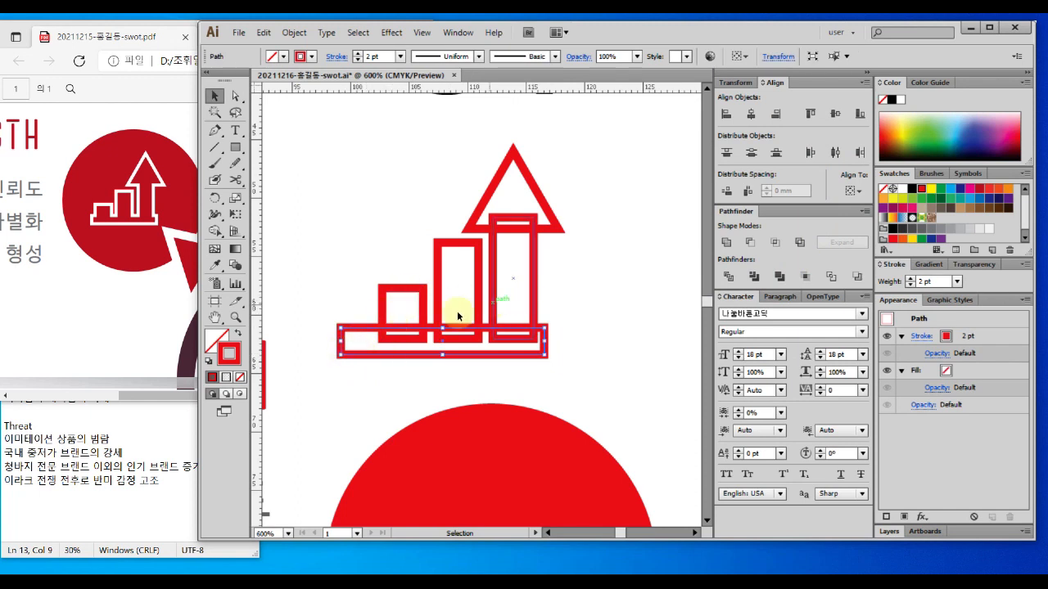
left_click_drag(339, 343, 364, 339)
left_click(583, 342)
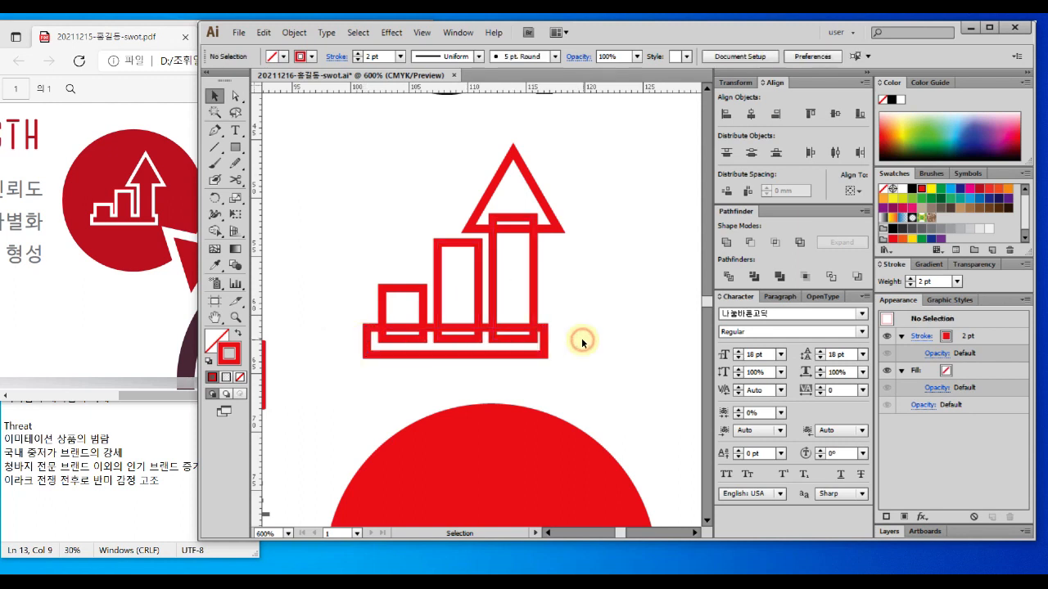
Step: Group the three bars together, leaving the base rectangle and the arrowhead triangle out
left_click_drag(355, 267, 547, 295)
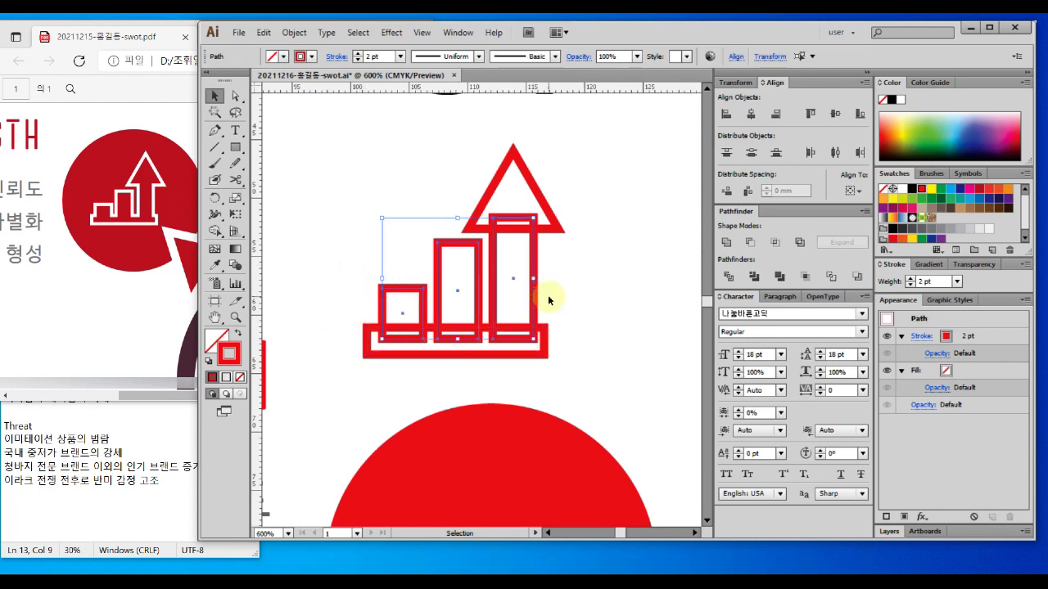
right_click(464, 291)
left_click(499, 354)
left_click(596, 339)
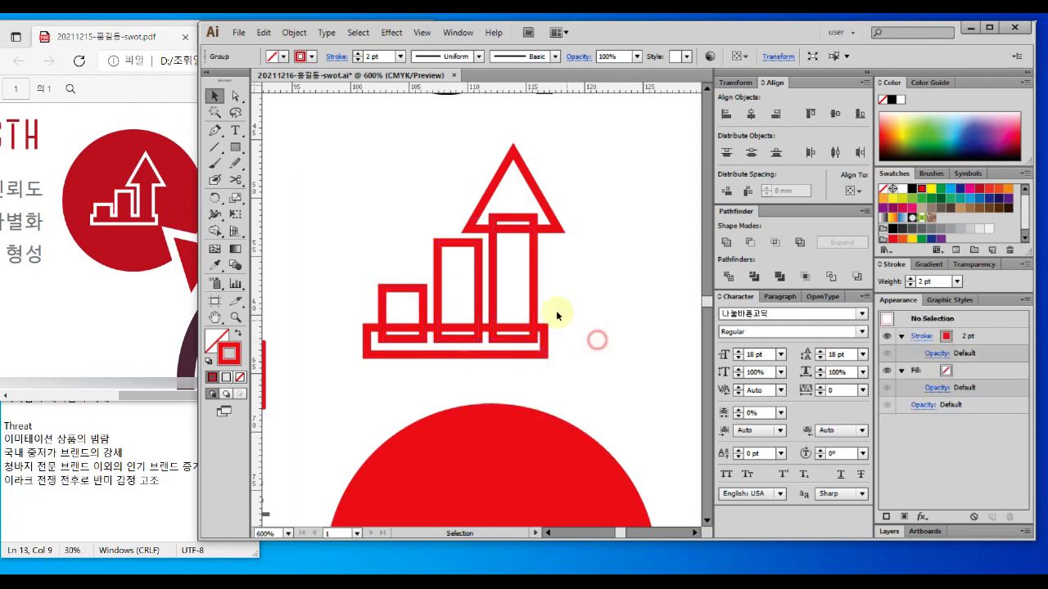
Step: Align the bar group and the base rectangle with each other using Horizontal Align Center
left_click(532, 302)
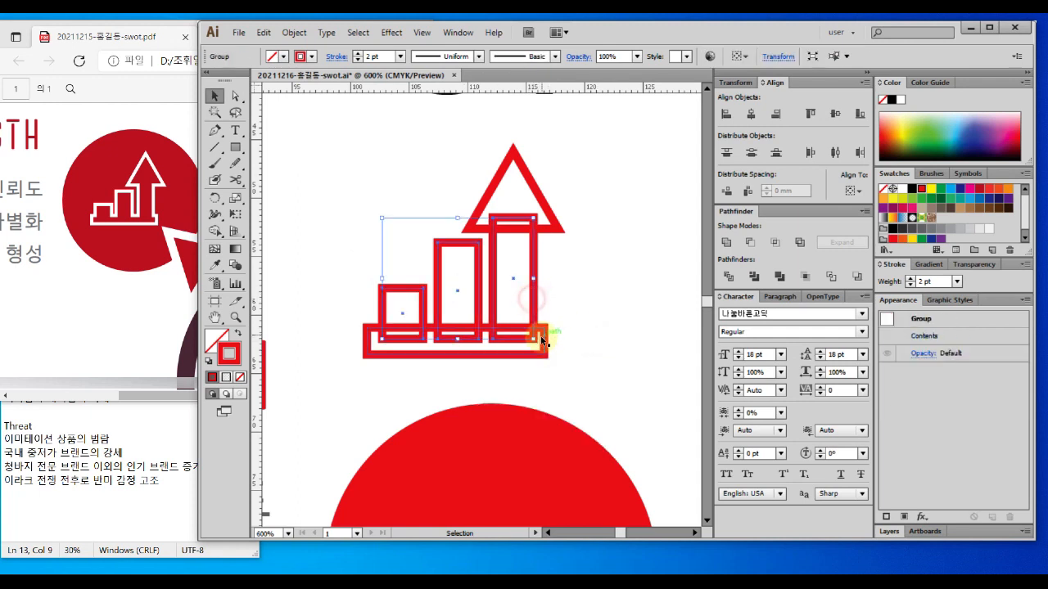
left_click(545, 352, "shift")
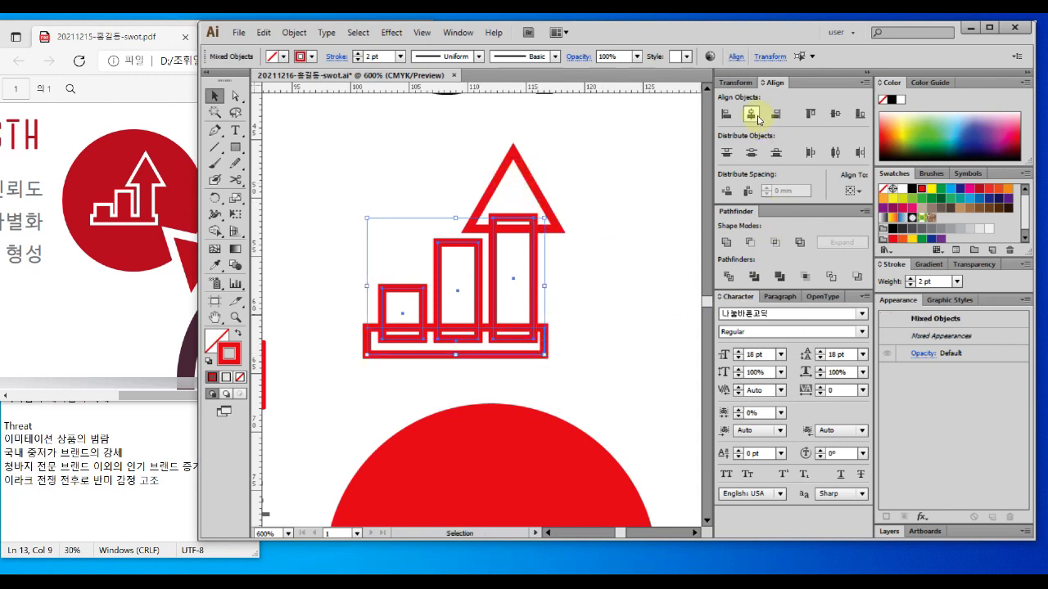
left_click(631, 361)
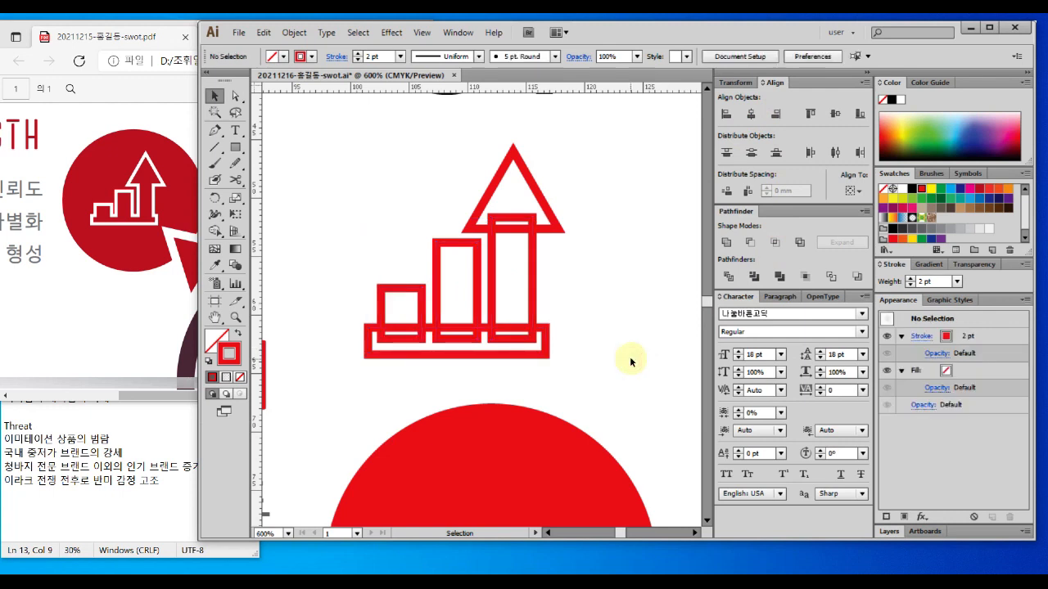
Step: Shift the arrowhead triangle slightly left so it is centred over the tall bar
left_click(557, 230)
key("Left")
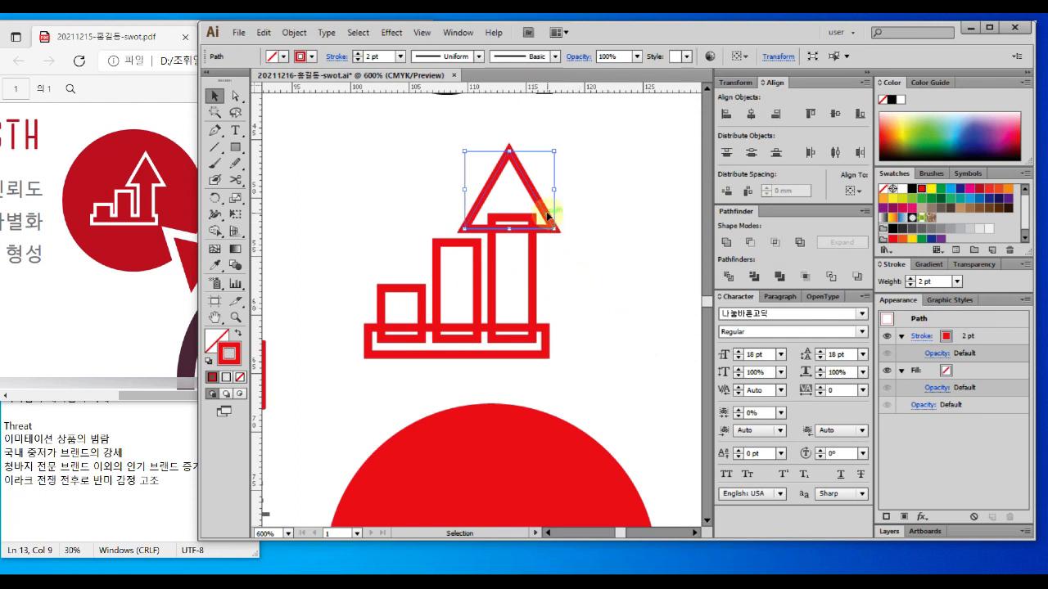
left_click_drag(548, 214, 553, 216)
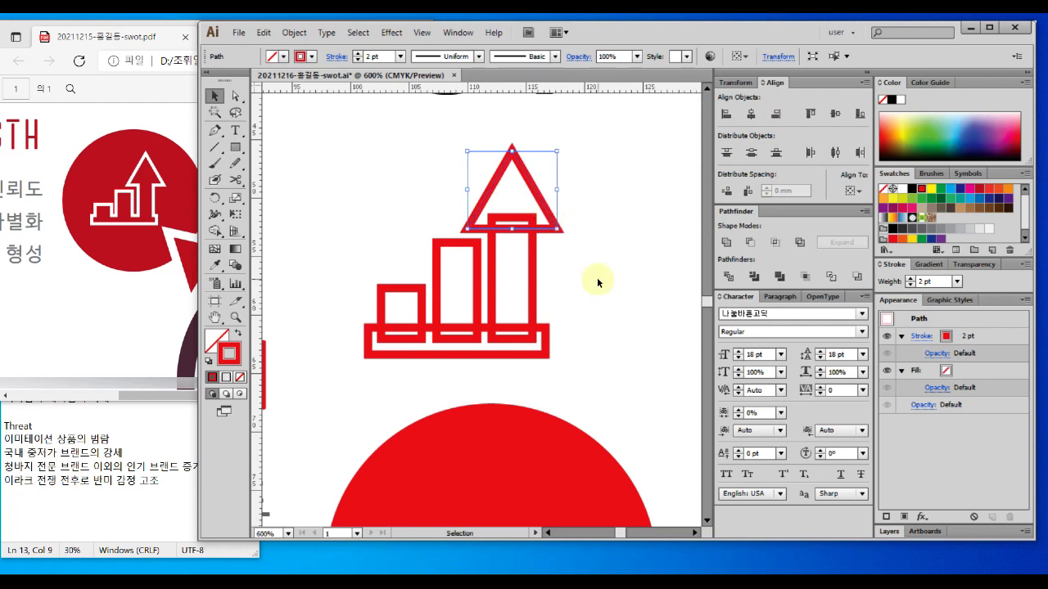
left_click(606, 352)
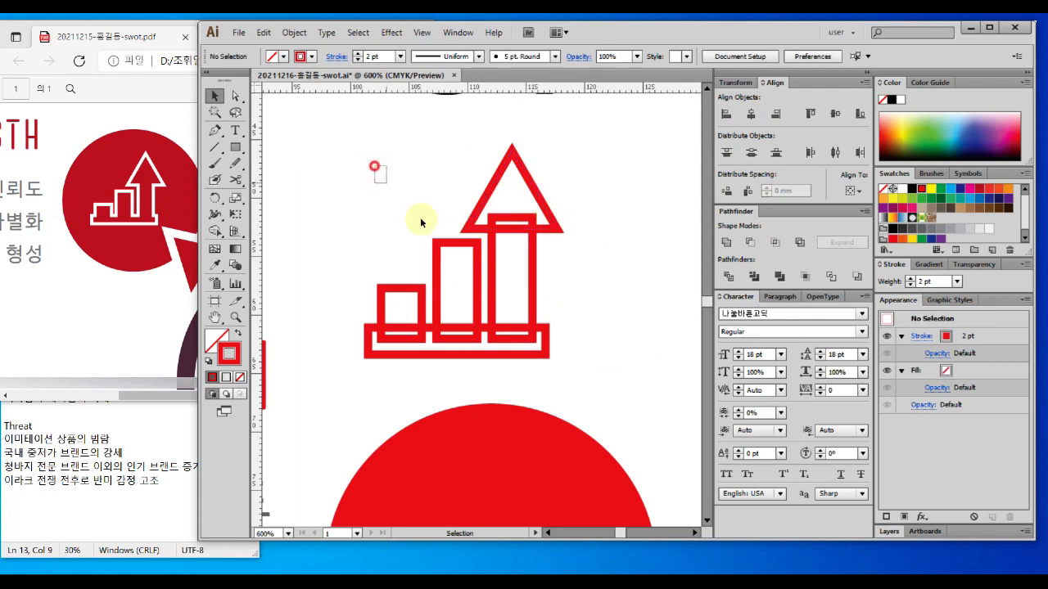
Step: Unite the arrowhead, bars and base into a single outline and set its stroke color to black
left_click_drag(420, 221, 559, 364)
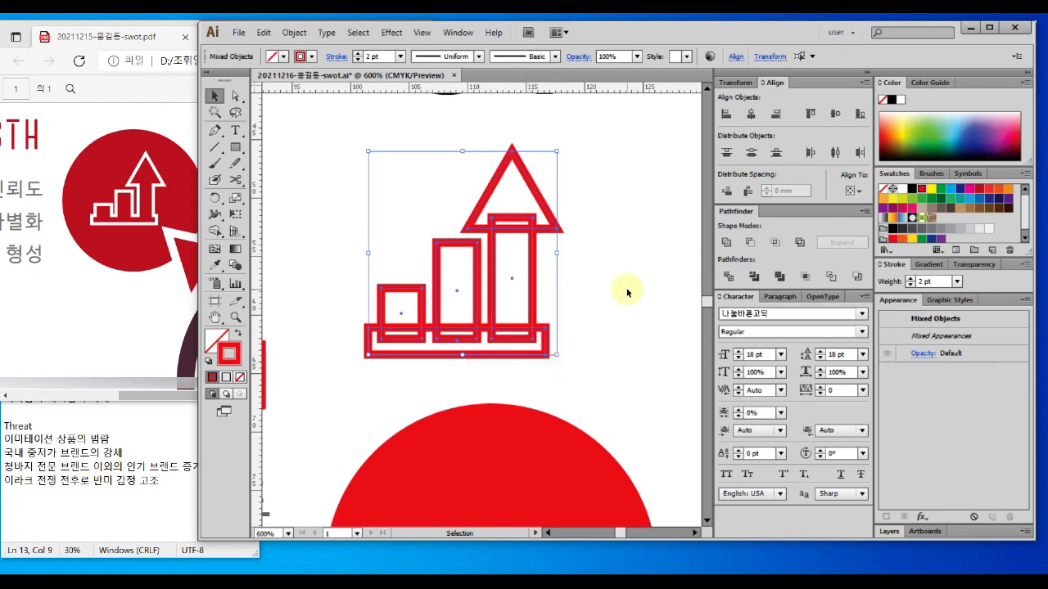
left_click(728, 243)
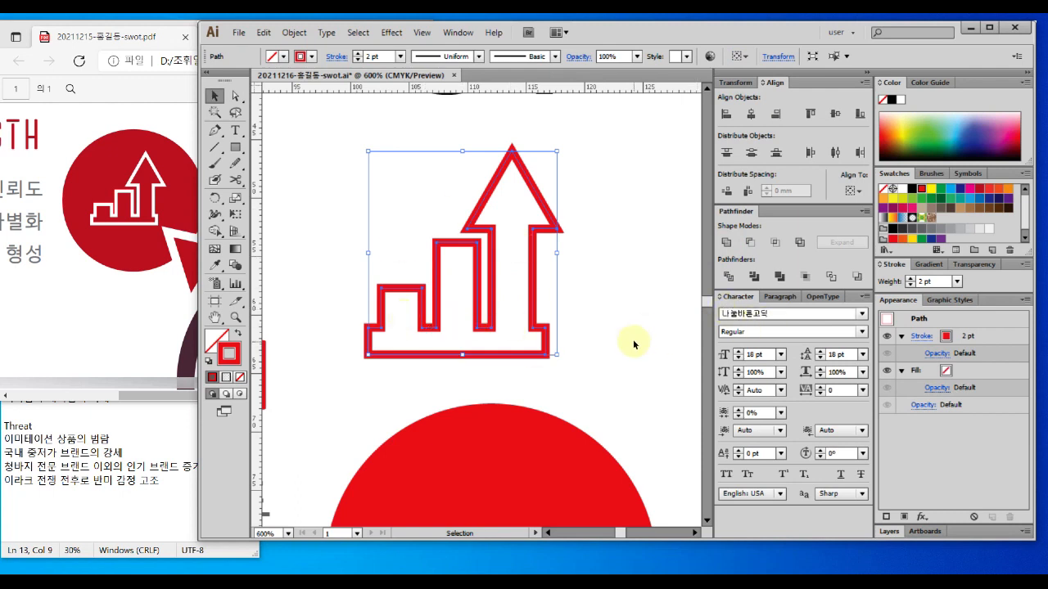
left_click(911, 189)
Step: Convert the united icon's stroke into a filled shape with Outline Stroke
key("ctrl+minus")
key("ctrl+minus")
left_click(294, 33)
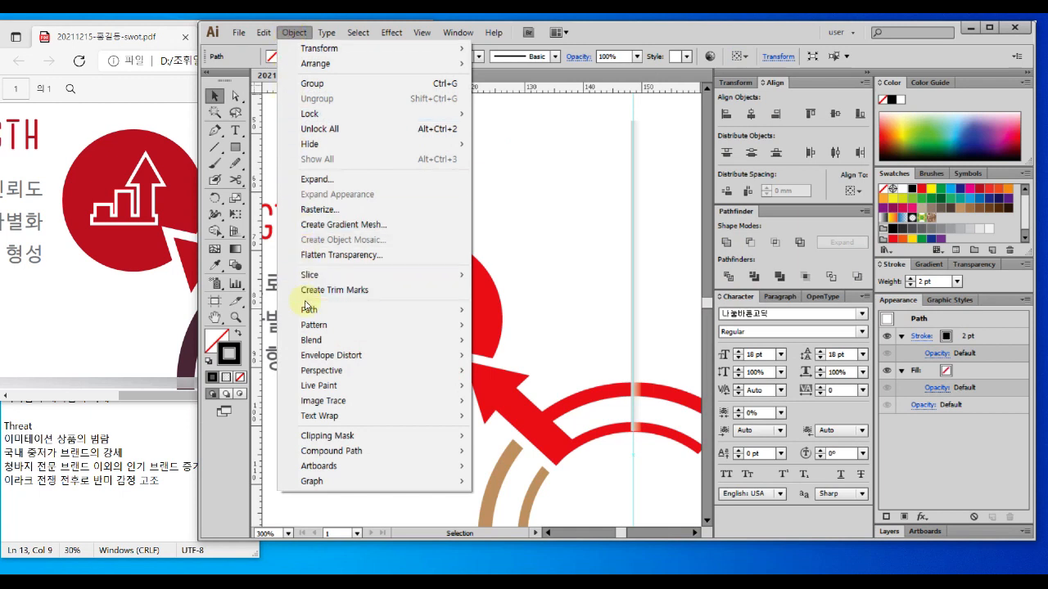
mouse_move(307, 313)
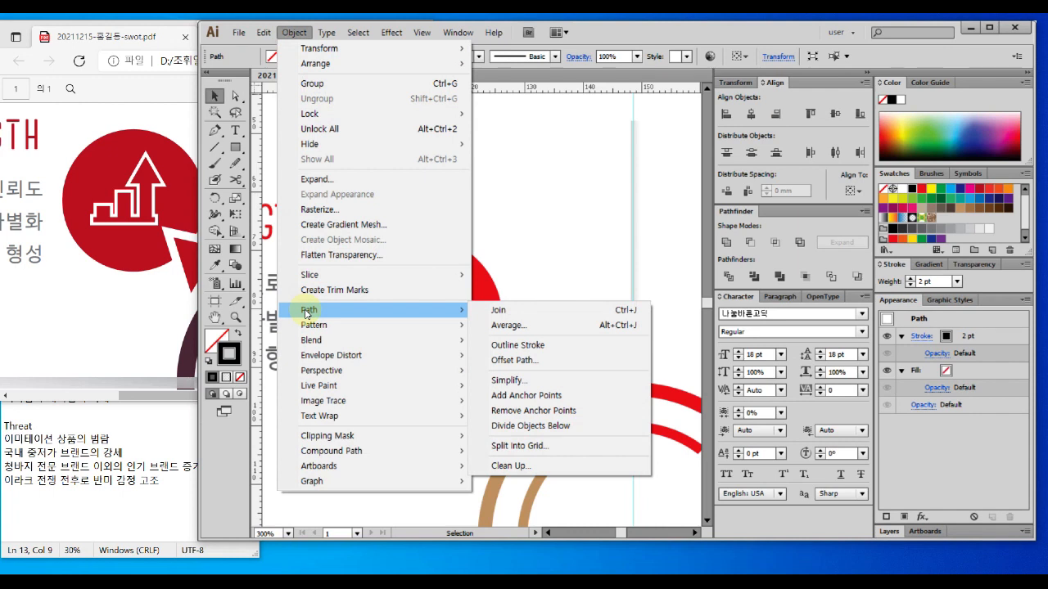
left_click(511, 350)
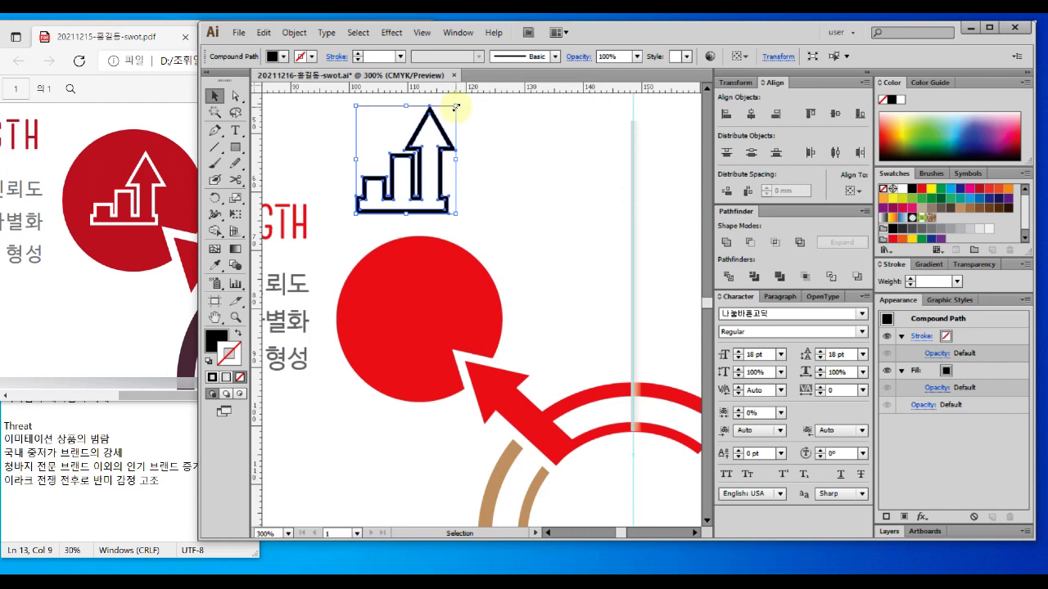
Step: Scale the icon down to about 13 mm wide and move it inside the red Strength circle
mouse_move(454, 106)
left_mouse_down()
mouse_move(437, 113)
mouse_move(444, 120)
left_mouse_up()
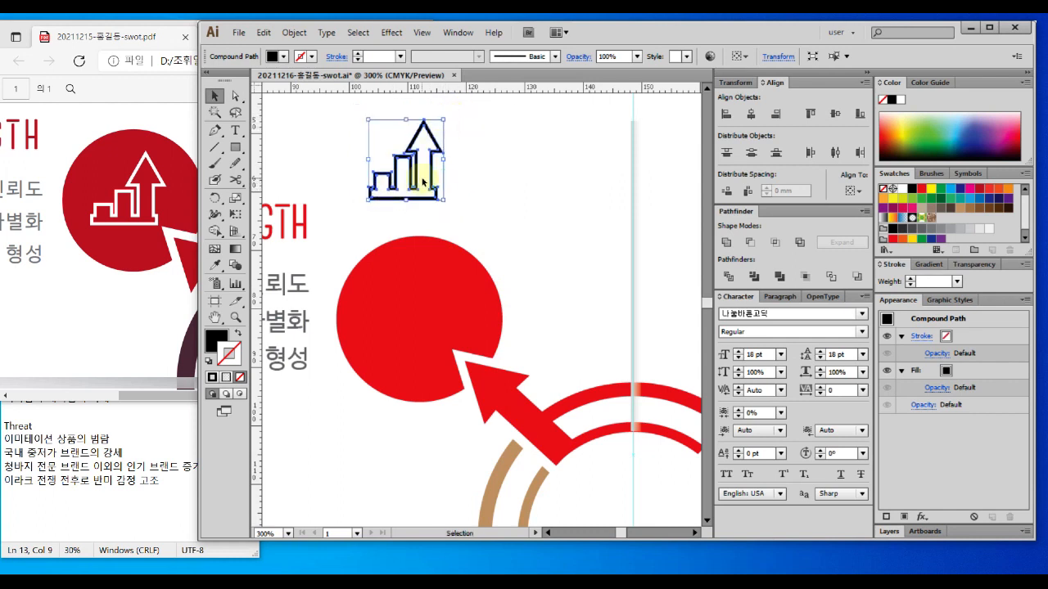
left_click_drag(433, 162, 434, 305)
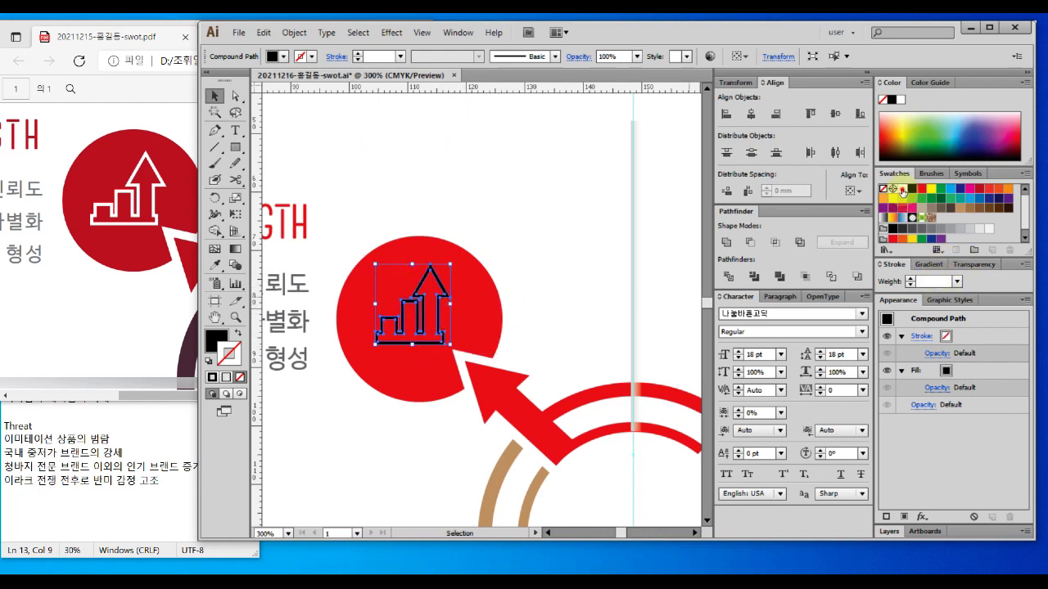
Step: Give the icon a white fill and no stroke
left_click(901, 189)
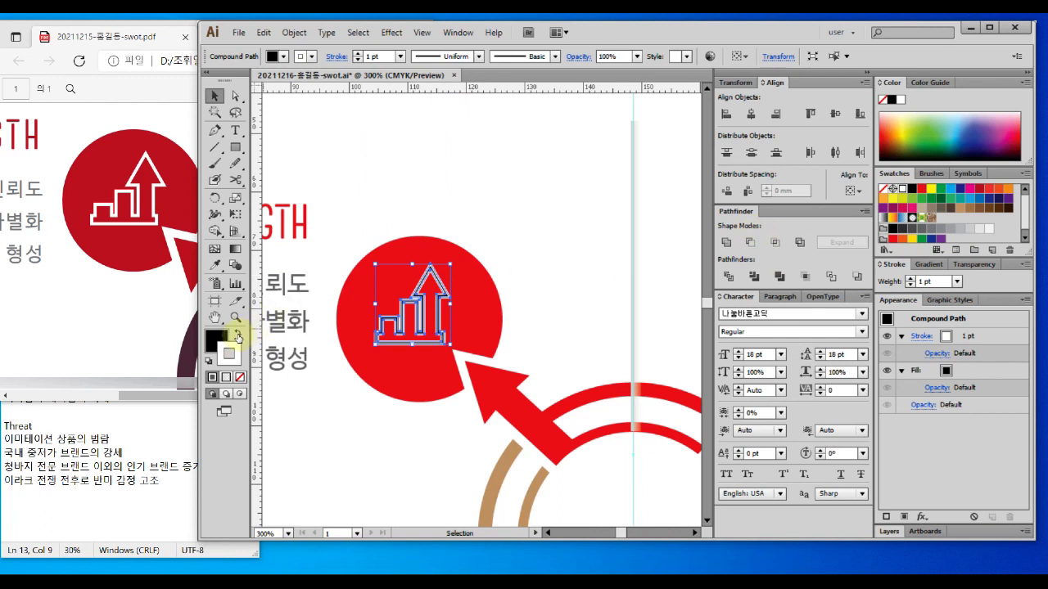
left_click(236, 337)
left_click(230, 354)
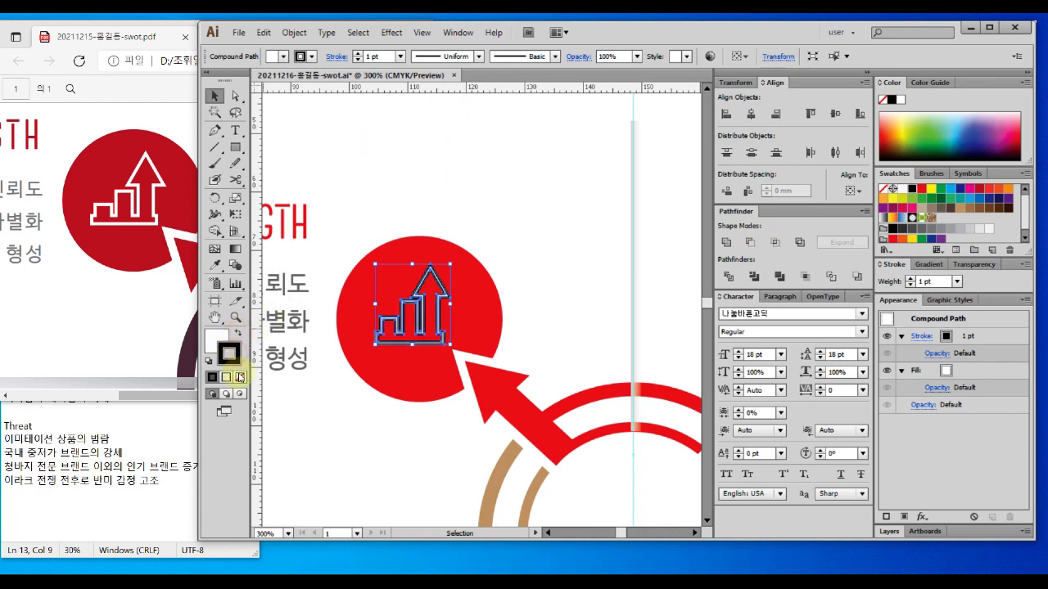
left_click(239, 376)
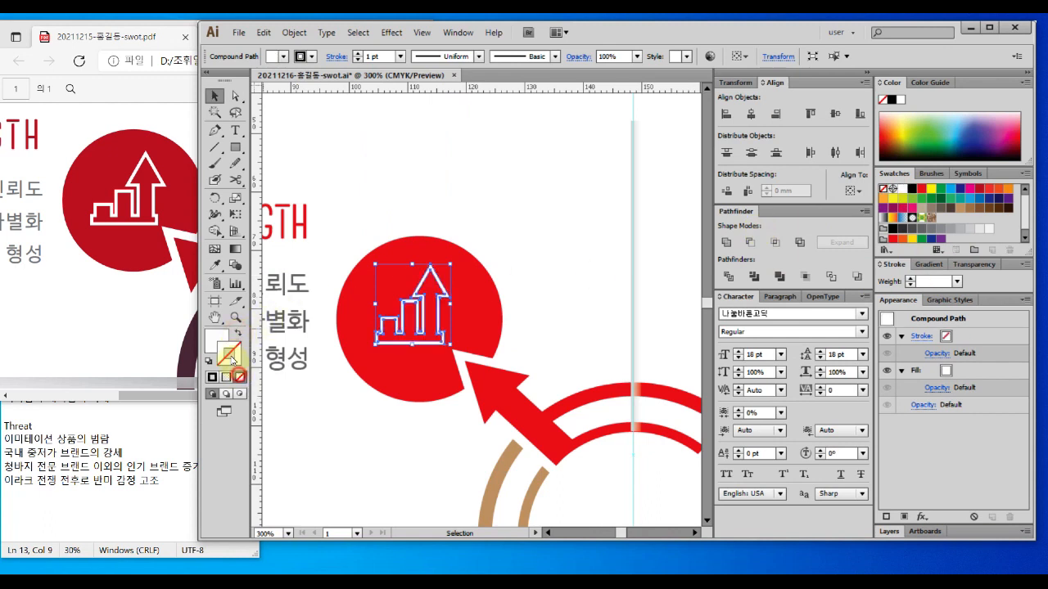
left_click(561, 294)
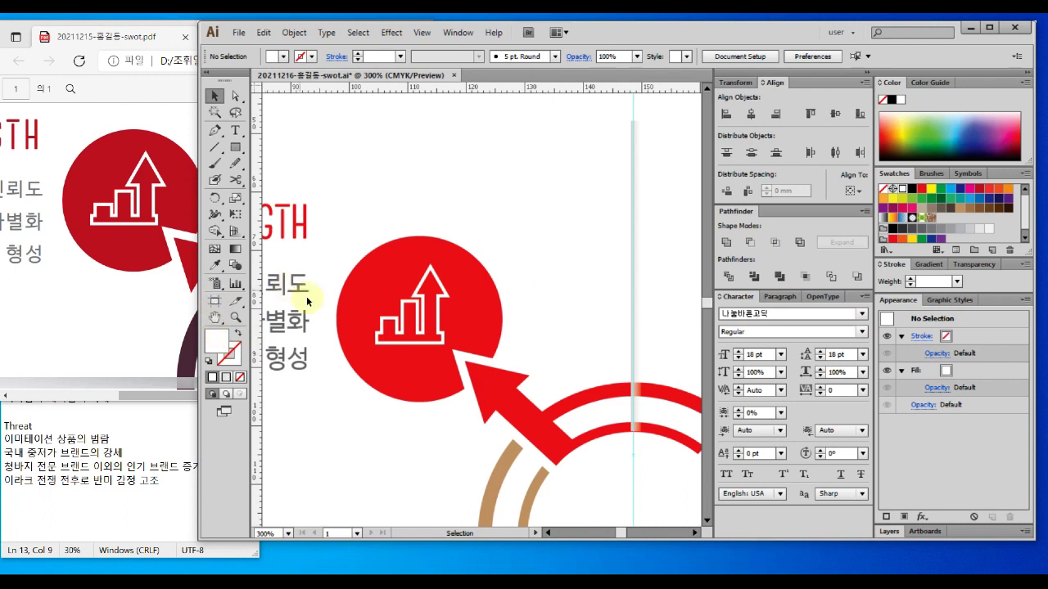
Step: Fit the whole SWOT artboard in view and save the document
double_click(214, 319)
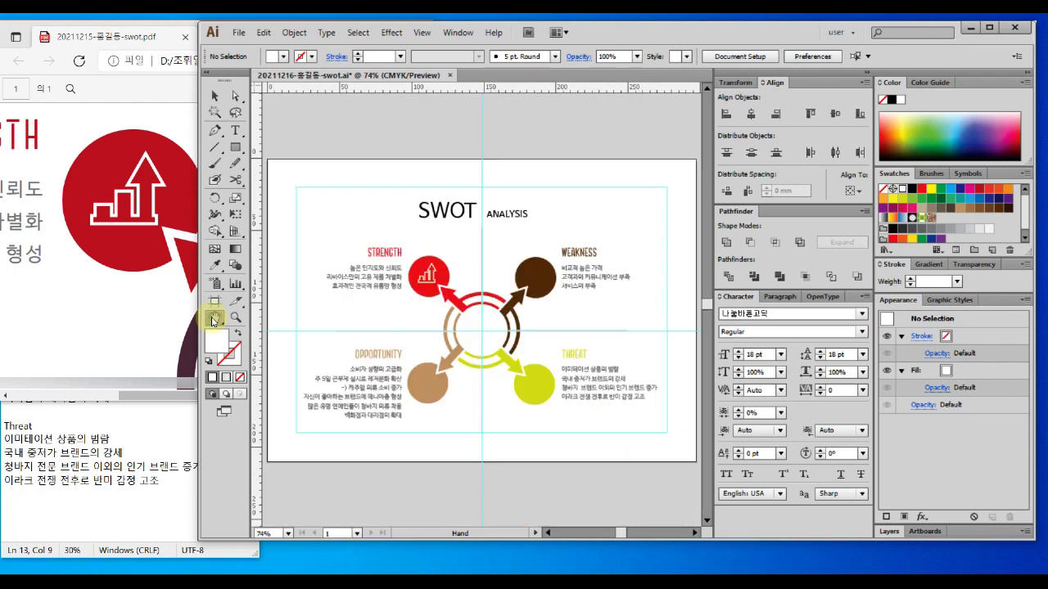
key("ctrl+s")
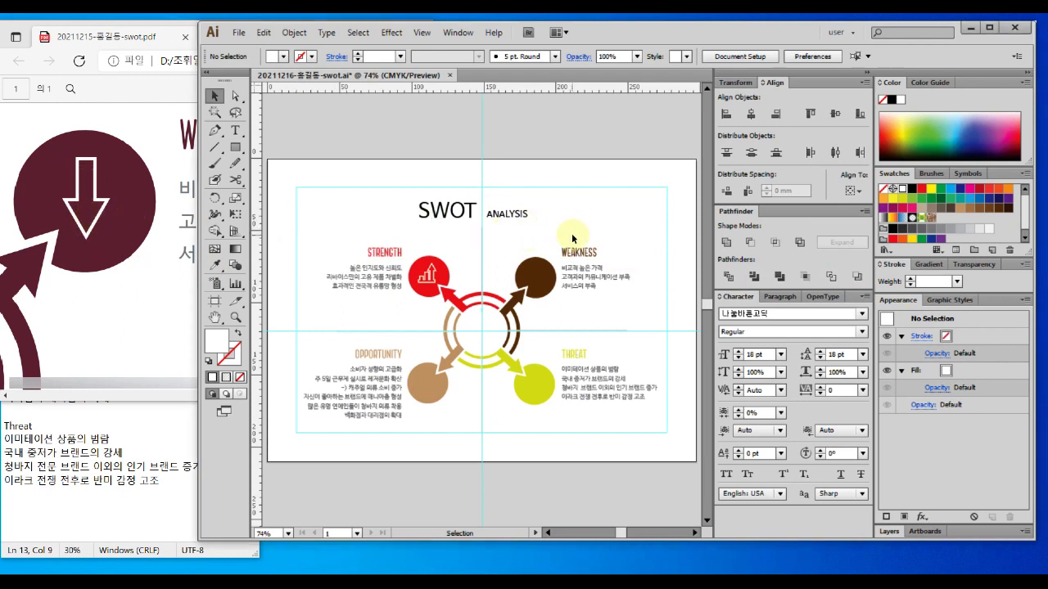
Step: Draw a triangle about 21 mm wide above the Weakness circle with the Polygon tool
key("z")
left_click(557, 262)
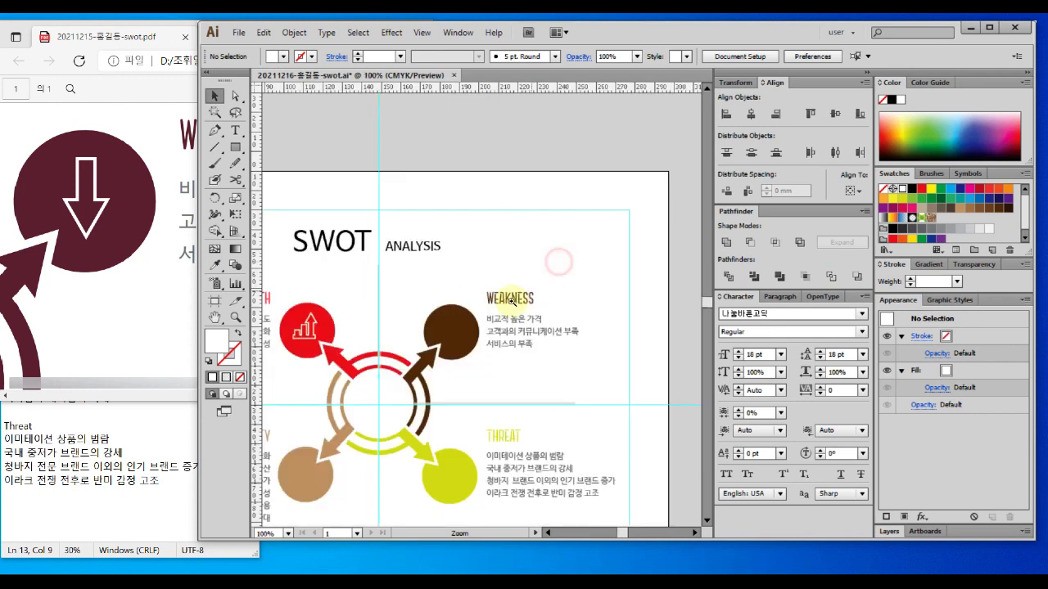
left_click(469, 330)
left_click(461, 318)
key("space")
left_click_drag(484, 233, 407, 244)
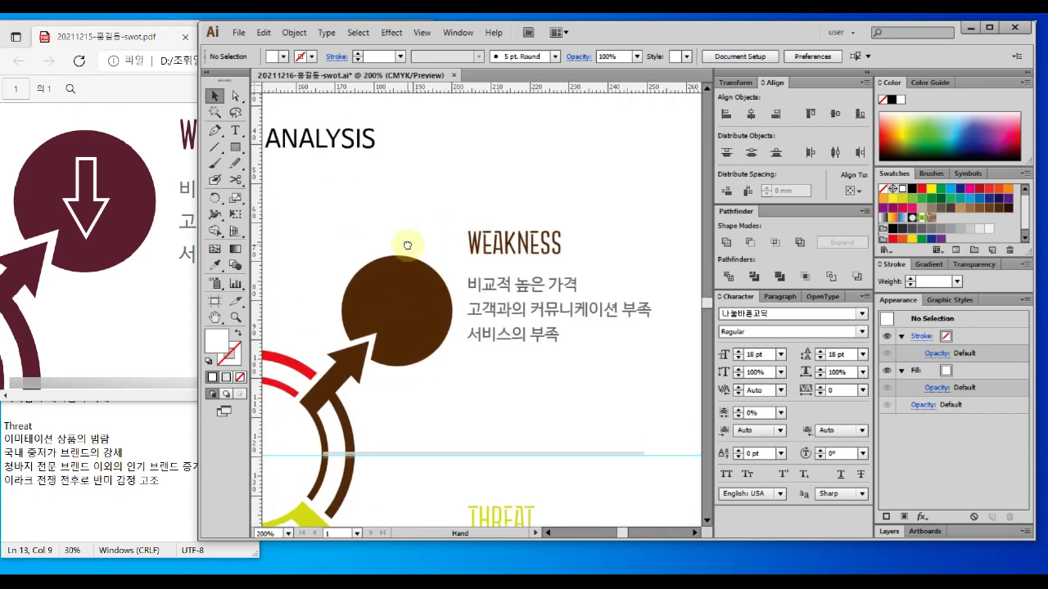
left_click(235, 147)
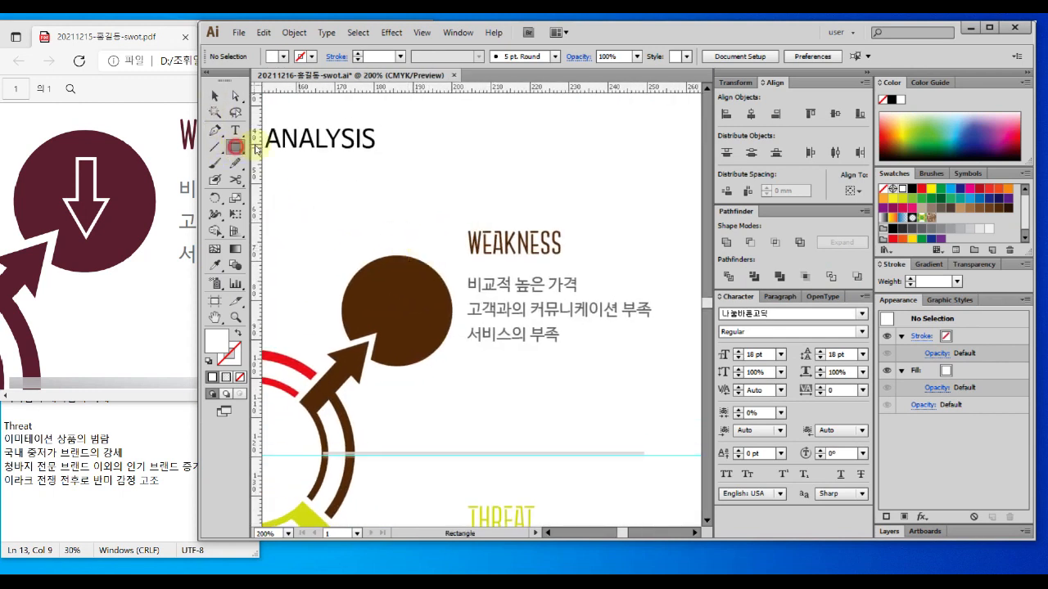
left_click_drag(235, 147, 325, 201)
left_click_drag(456, 146, 491, 169)
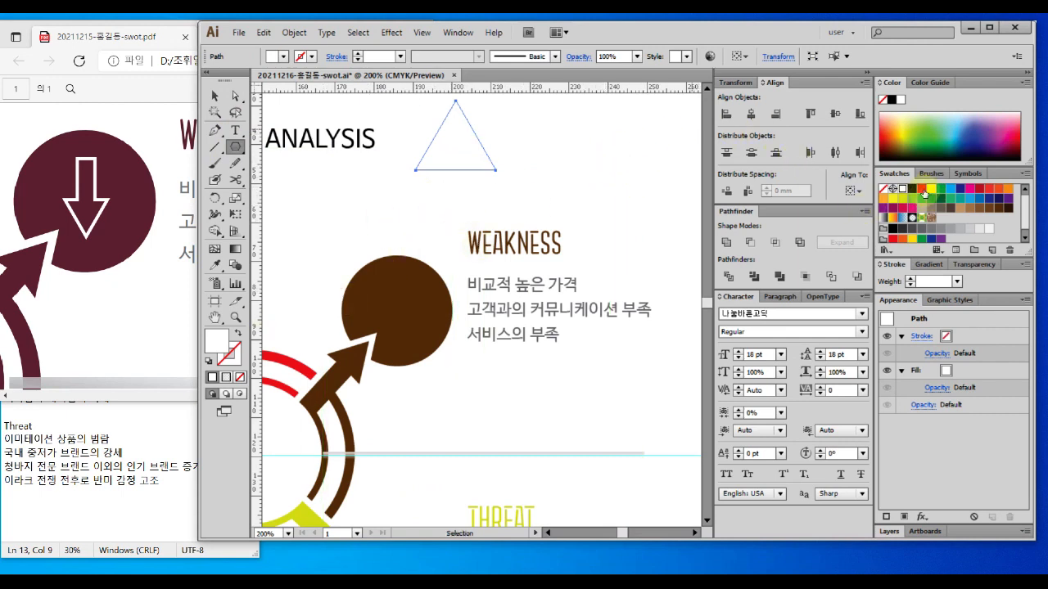
Step: Give the triangle a black outline with no fill and scale it down to about 15 mm wide
left_click(911, 189)
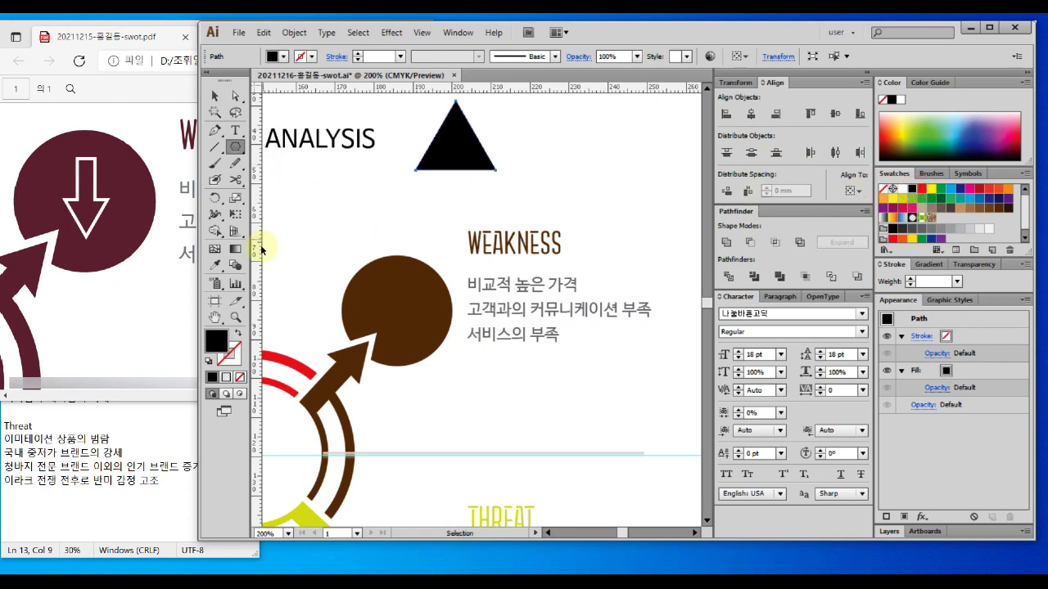
left_click(238, 335)
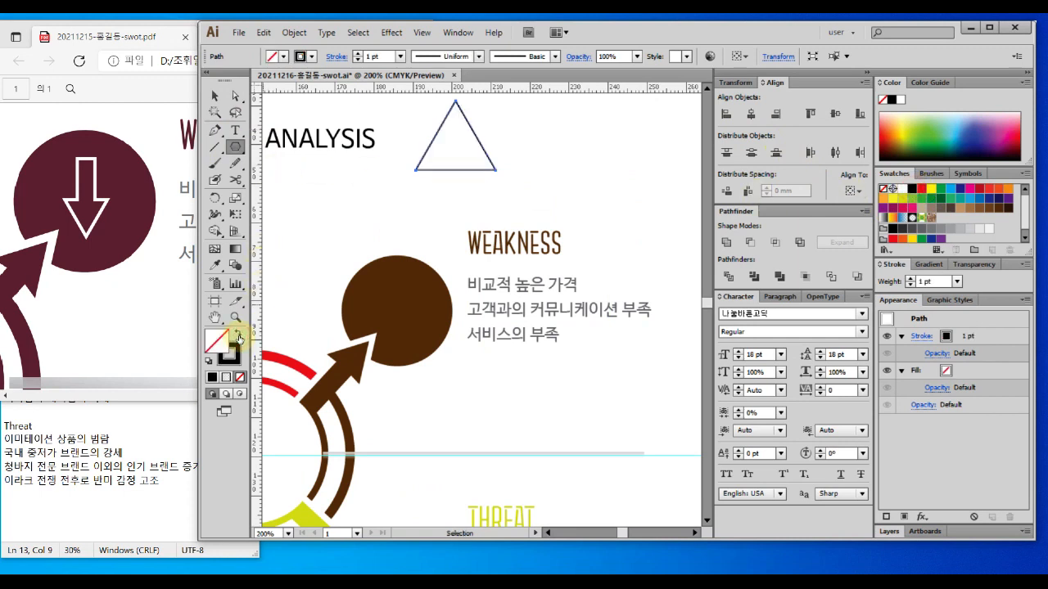
left_click(234, 357)
left_click(214, 96)
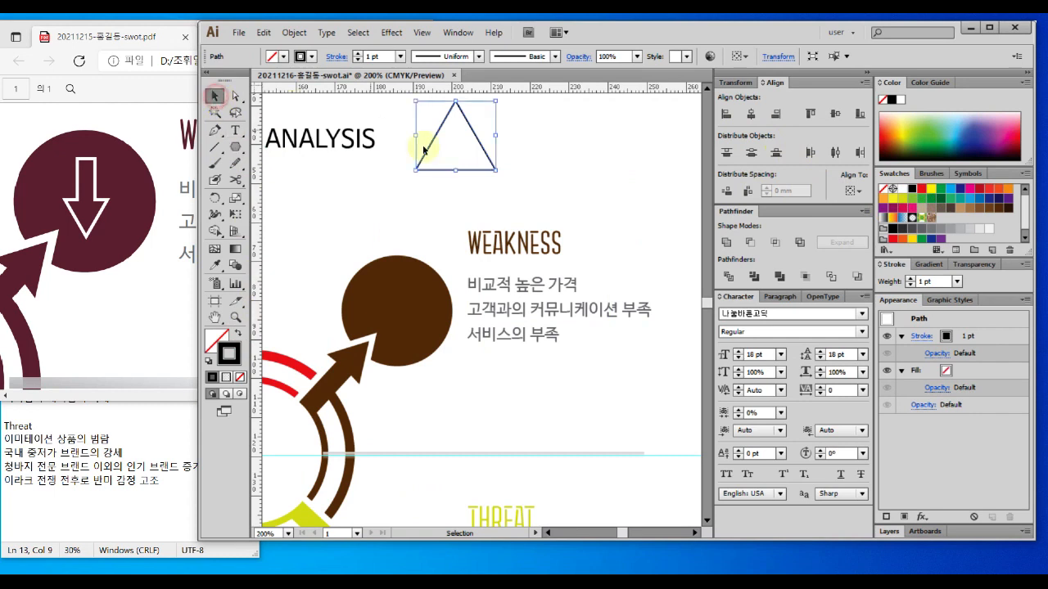
left_click_drag(496, 170, 473, 150)
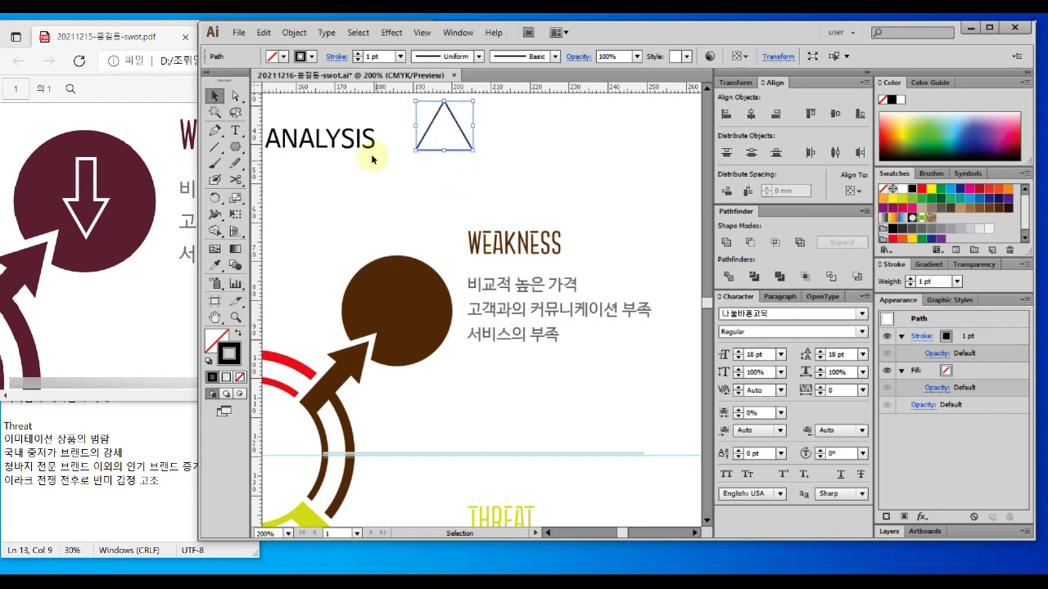
Step: Draw a narrow rectangle about 5 mm wide and 17 mm tall from inside the triangle down past its base as the arrow's shaft
left_click(235, 147)
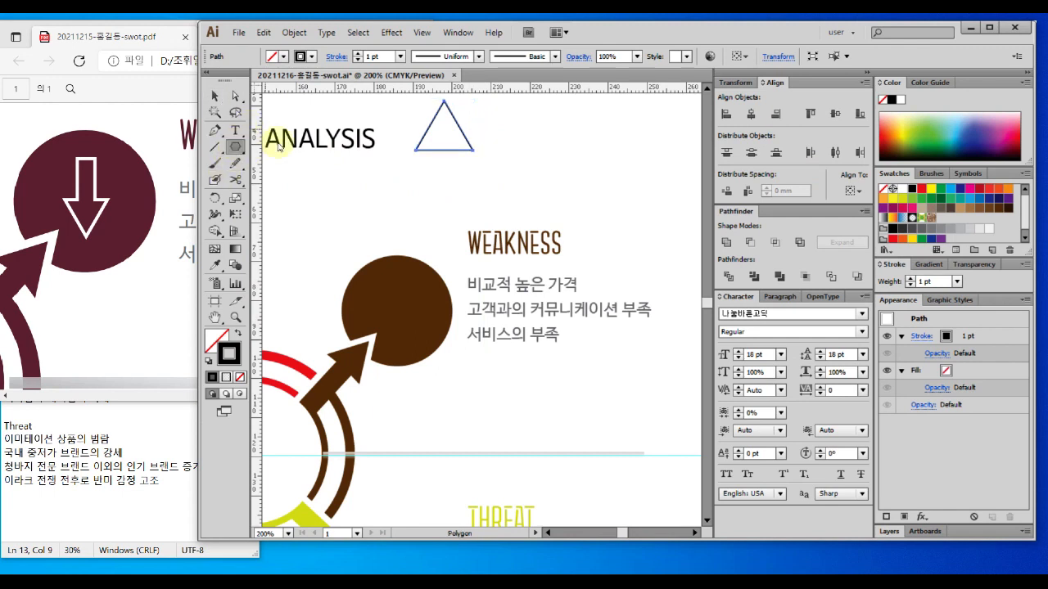
left_click_drag(235, 147, 288, 151)
left_click_drag(432, 137, 452, 205)
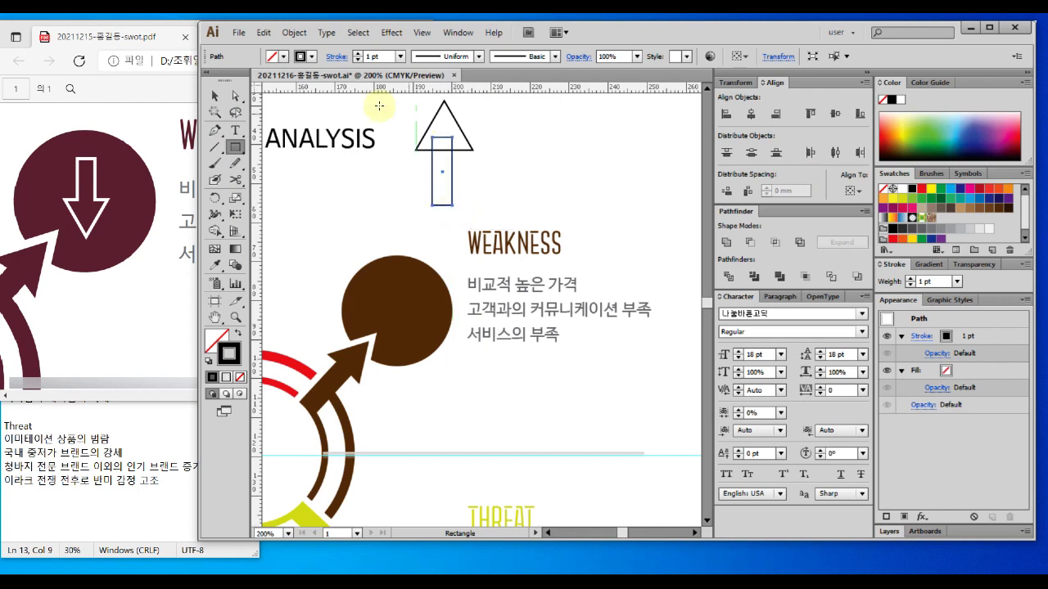
left_click(215, 96)
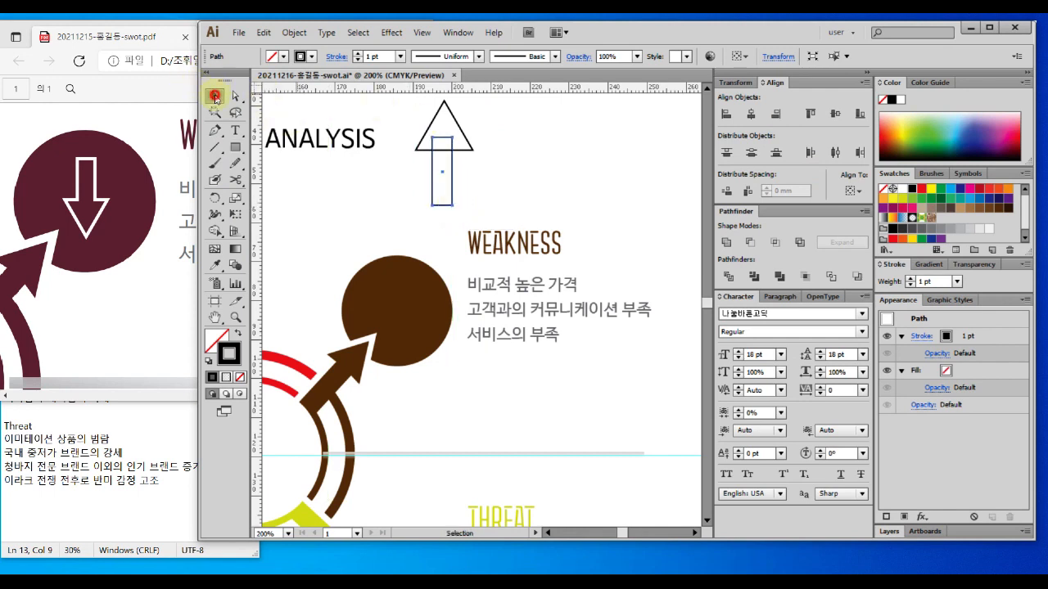
Step: Select the triangle and the rectangle together and align their horizontal centres
left_click(488, 195)
left_click_drag(452, 184, 417, 115)
left_click(538, 171)
left_click_drag(520, 182, 471, 134)
left_click(851, 190)
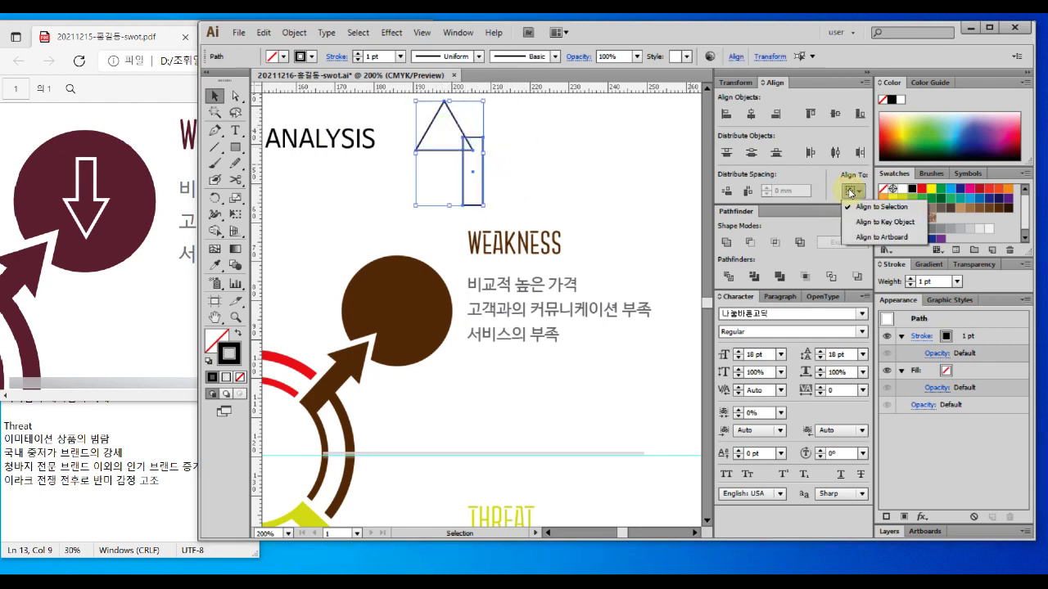
left_click(882, 236)
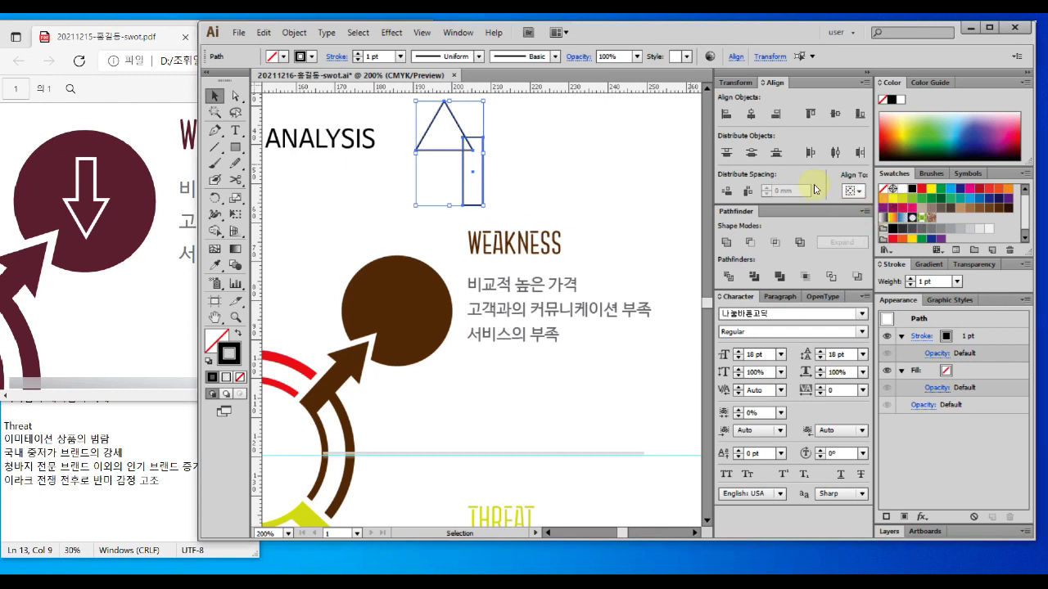
left_click(749, 115)
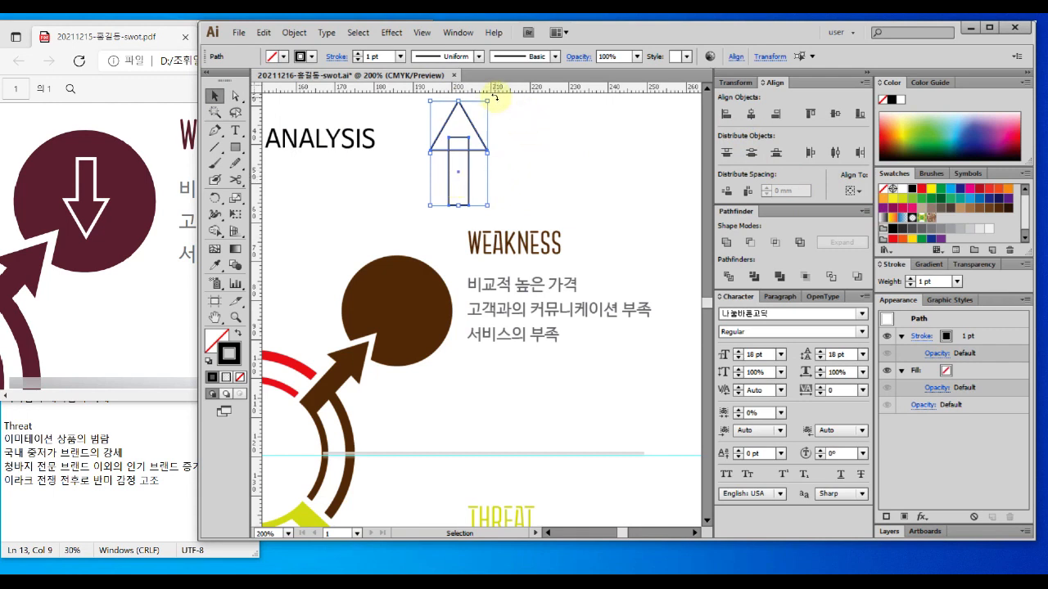
Step: Rotate the arrow shapes 180° to point down and scale them to about 11 mm wide above the Weakness circle
left_click_drag(495, 97, 422, 217)
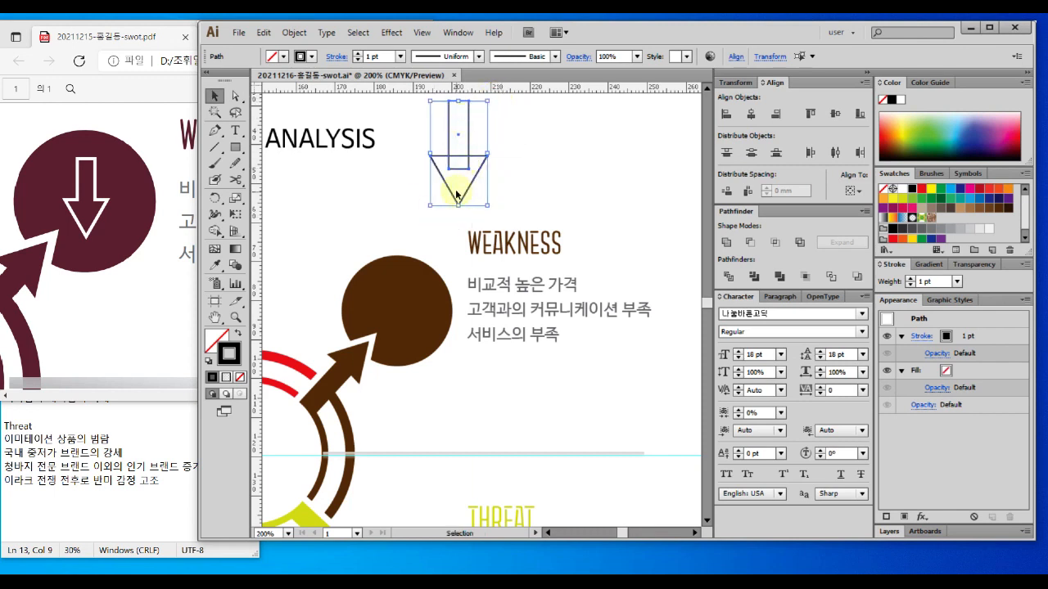
left_click_drag(468, 149, 425, 178)
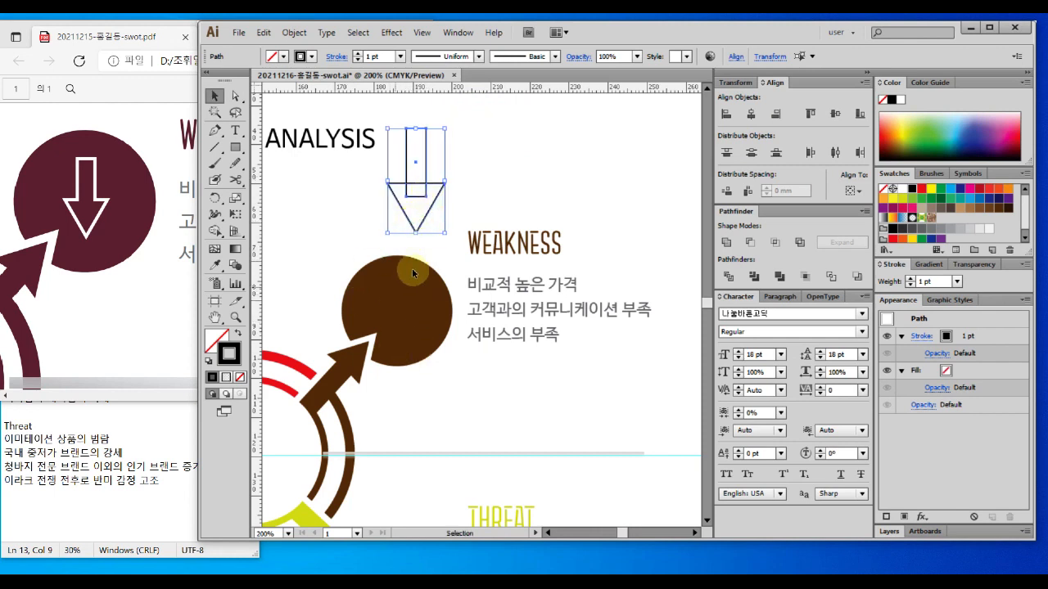
left_click_drag(444, 129, 440, 141)
left_click(489, 177)
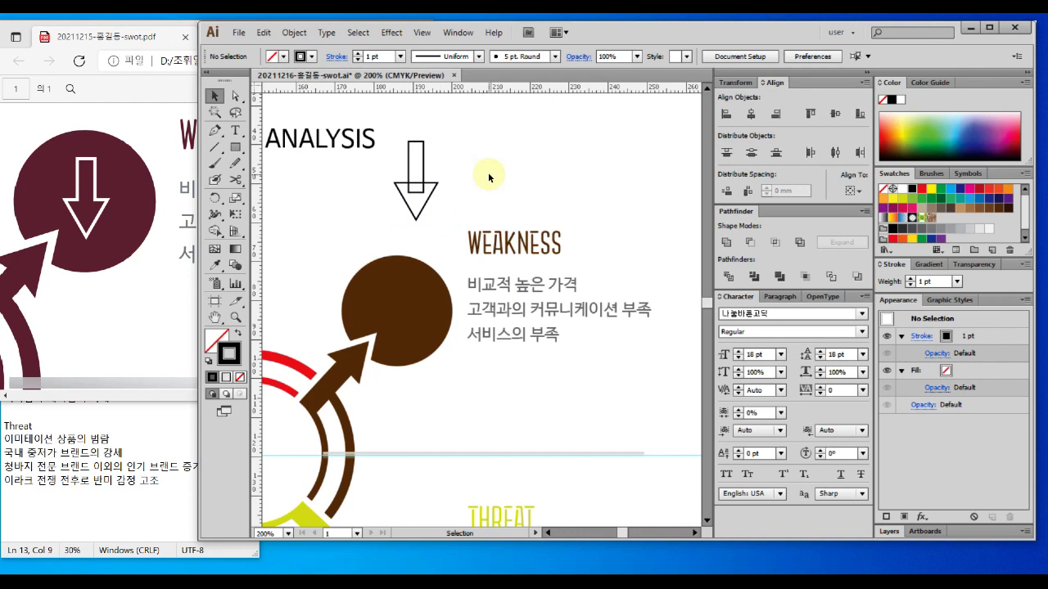
Step: Unite the rectangle and triangle into one arrow outline and set its stroke weight to 2 pt
left_click(434, 206)
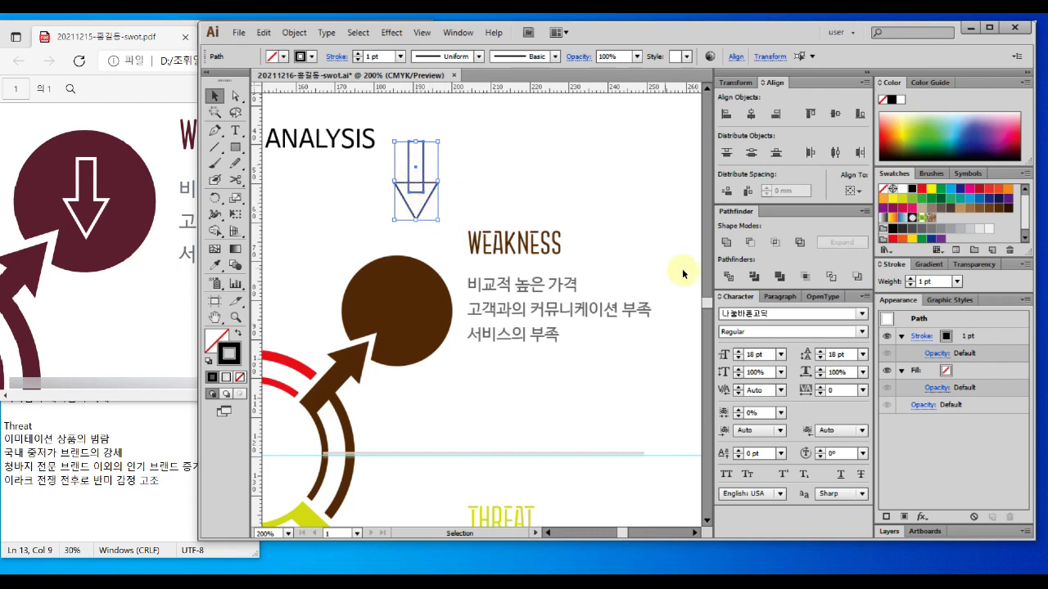
left_click(726, 244)
left_click(519, 170)
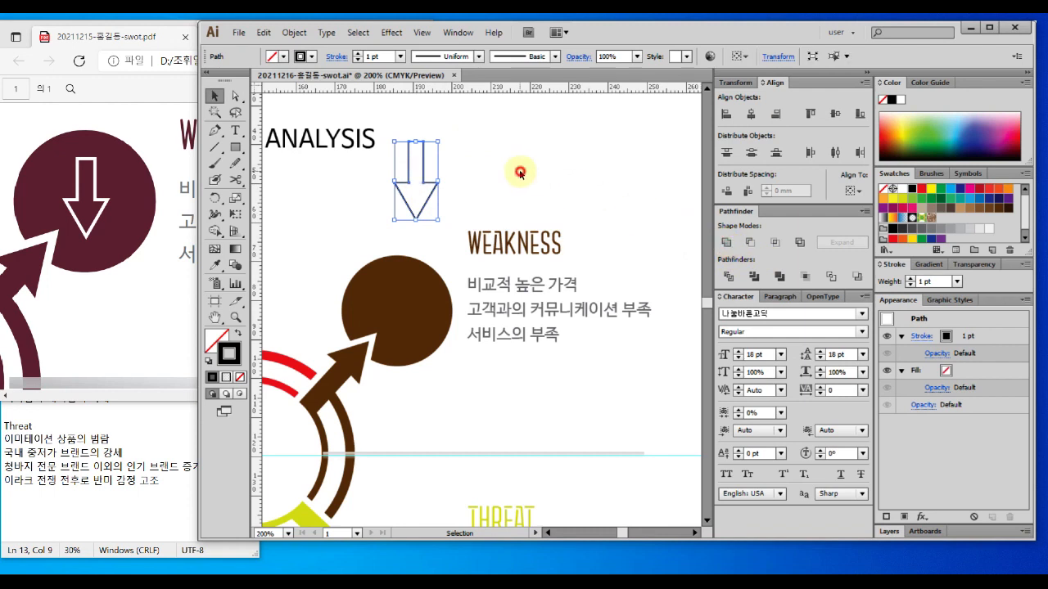
left_click(432, 193)
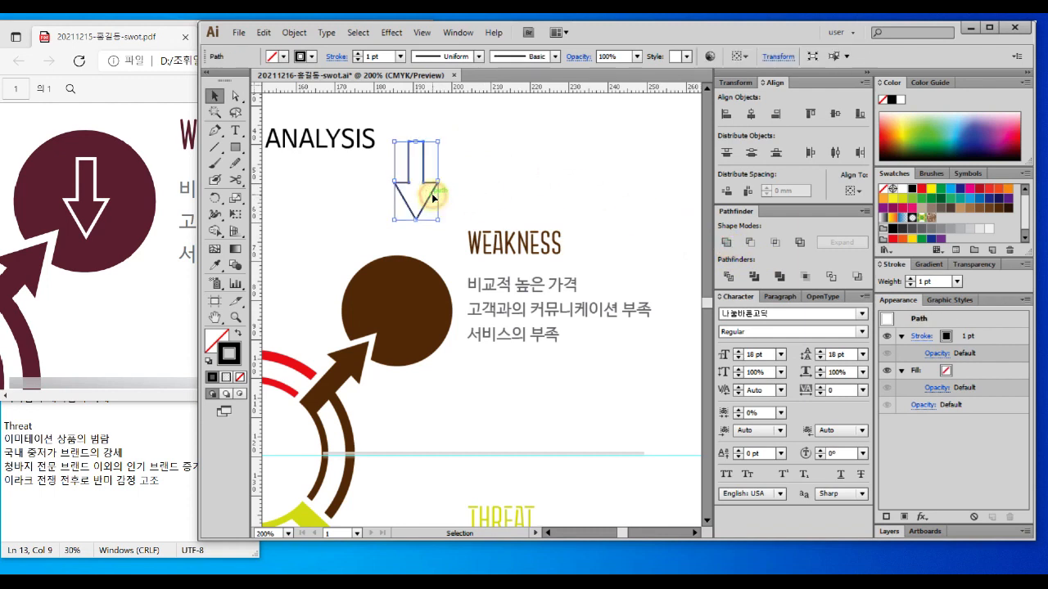
left_click(910, 278)
left_click(534, 188)
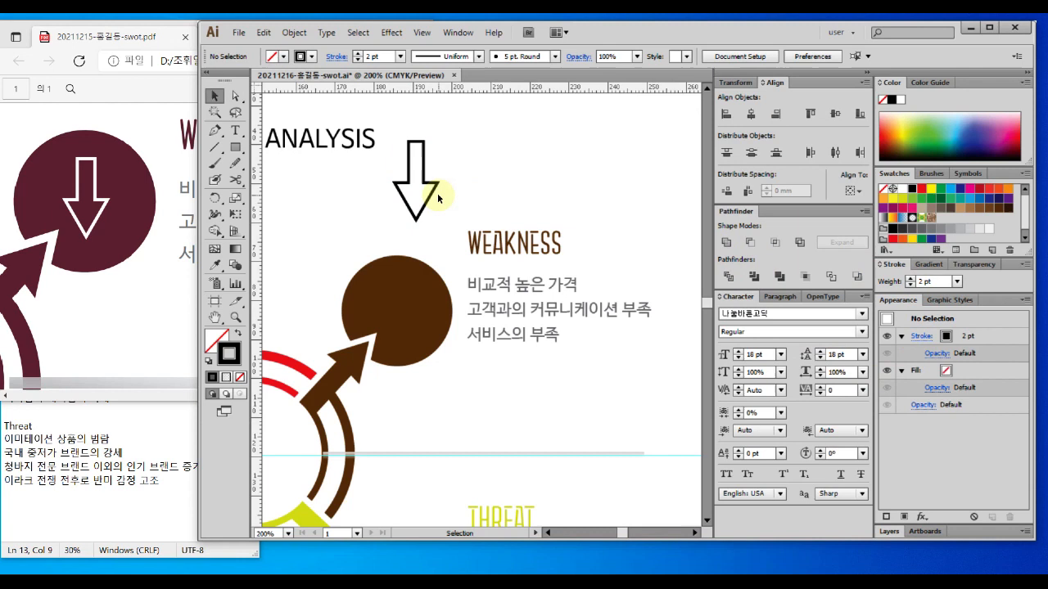
Step: Move the arrow to the centre of the brown Weakness circle and make its stroke white
left_click_drag(436, 176, 419, 319)
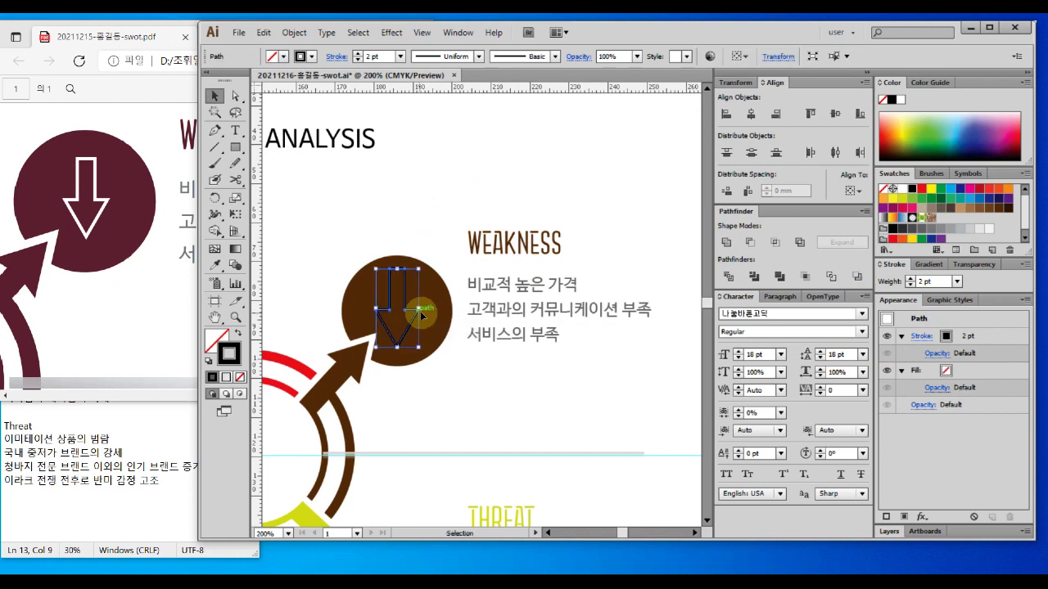
left_click(533, 399)
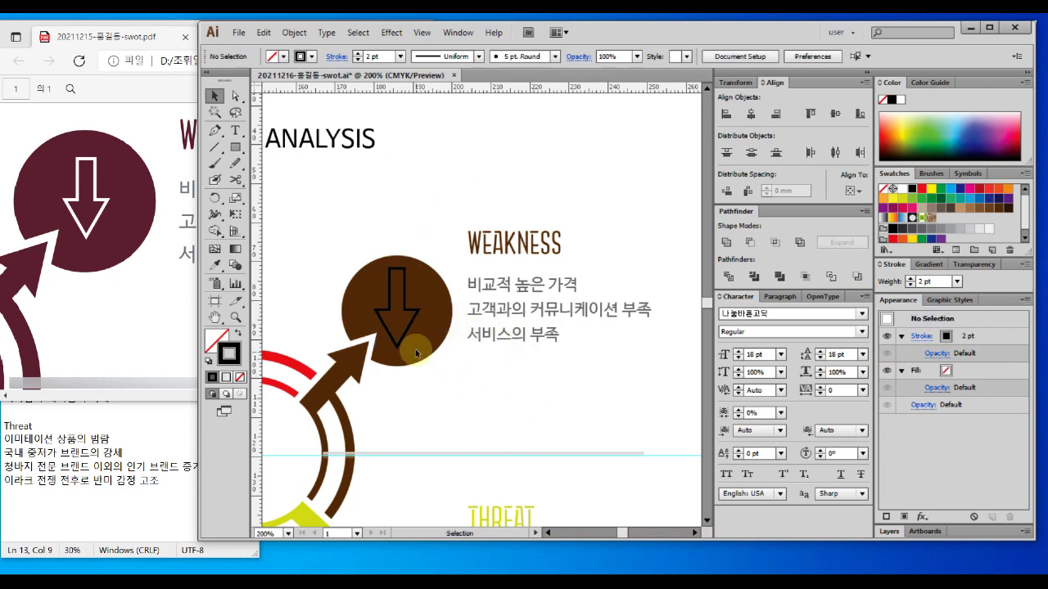
left_click(412, 319)
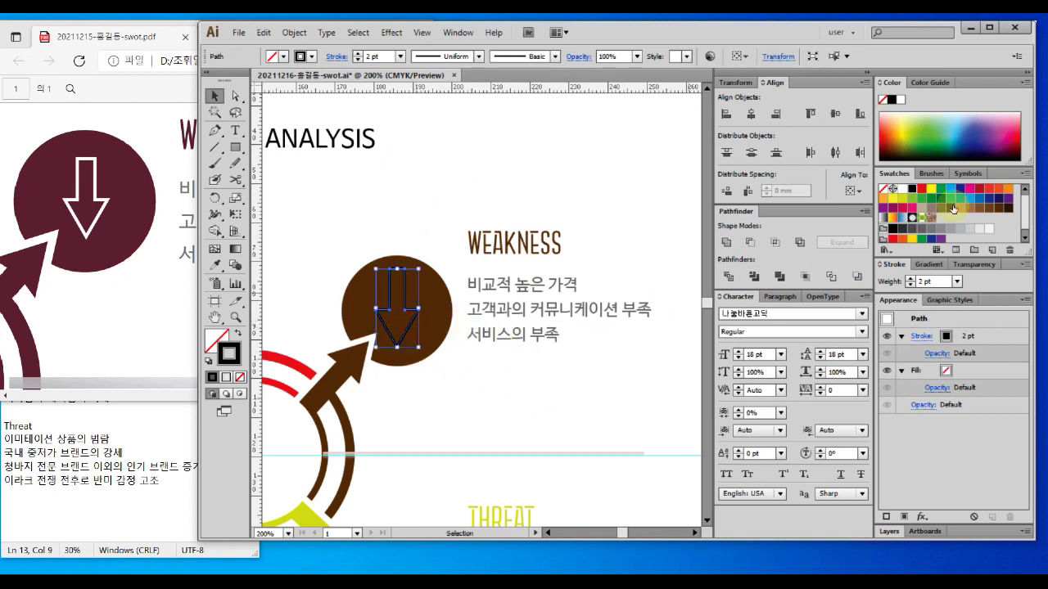
left_click(902, 190)
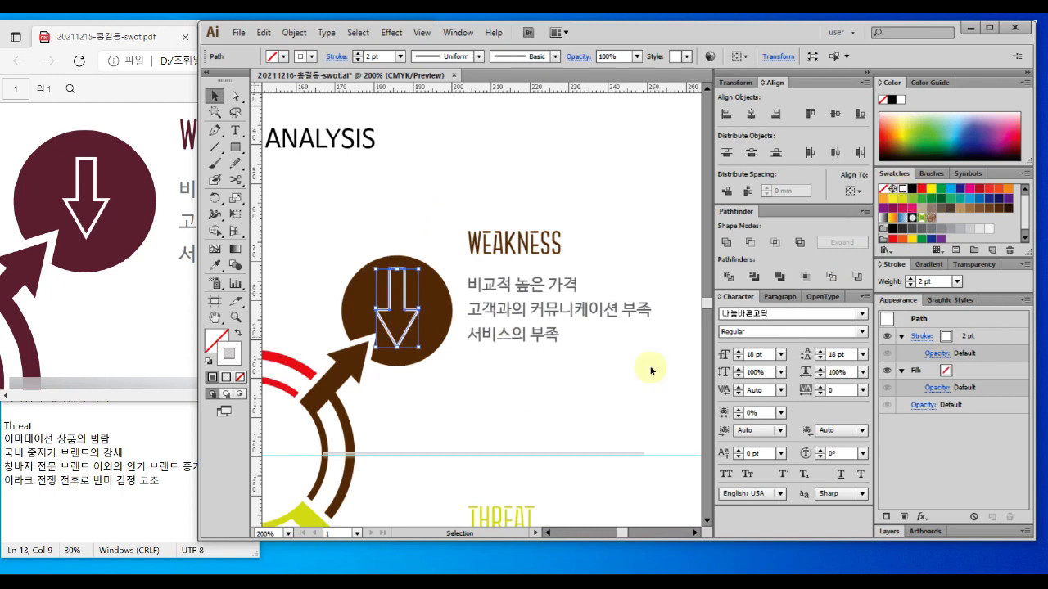
left_click(504, 407)
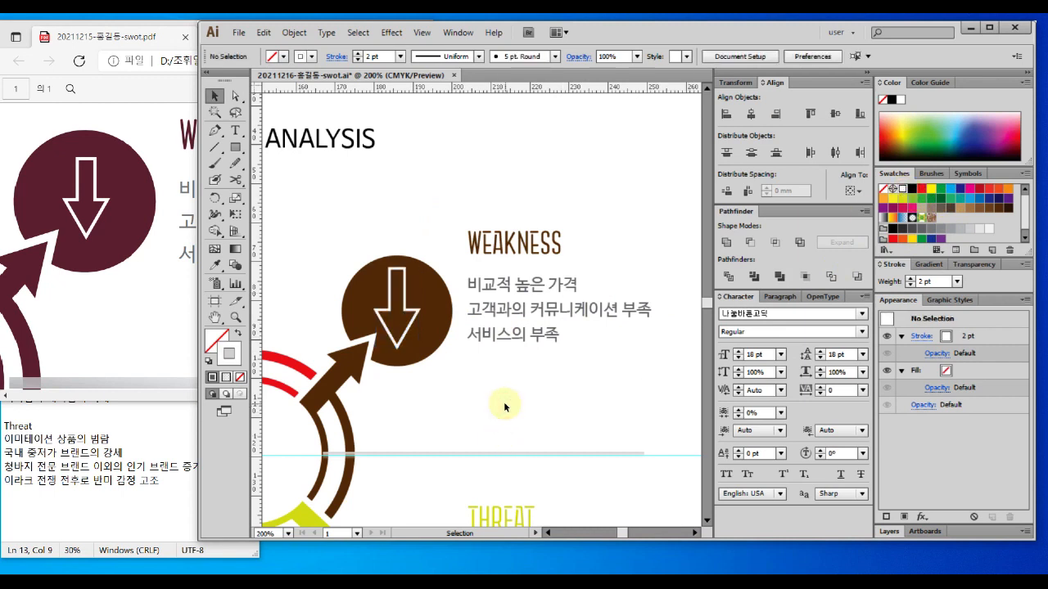
Step: Select the white arrow inside the Weakness circle
double_click(214, 318)
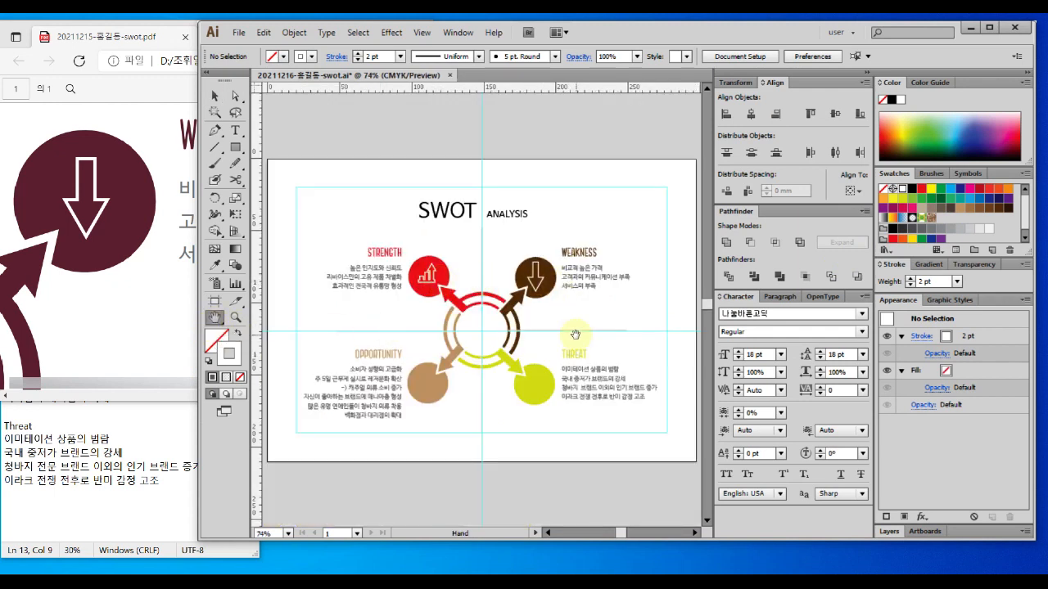
left_click(488, 290)
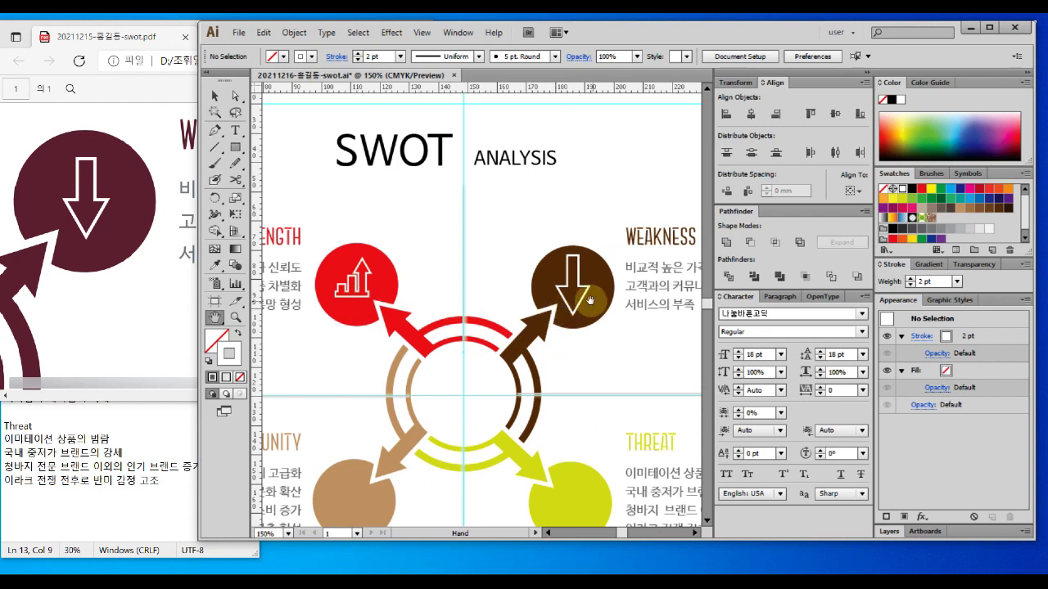
left_click(214, 95)
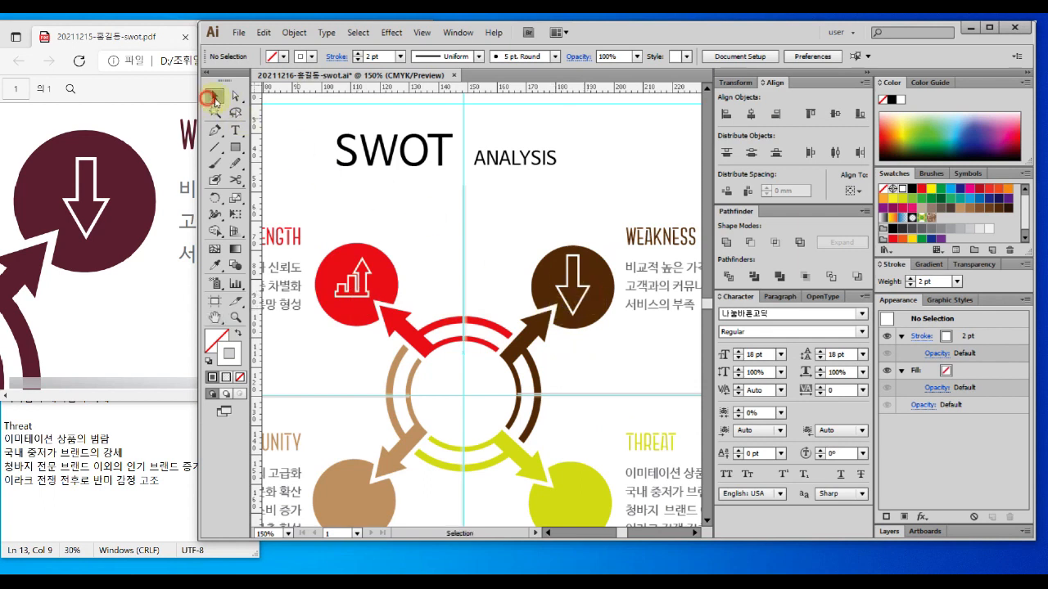
left_click(577, 291)
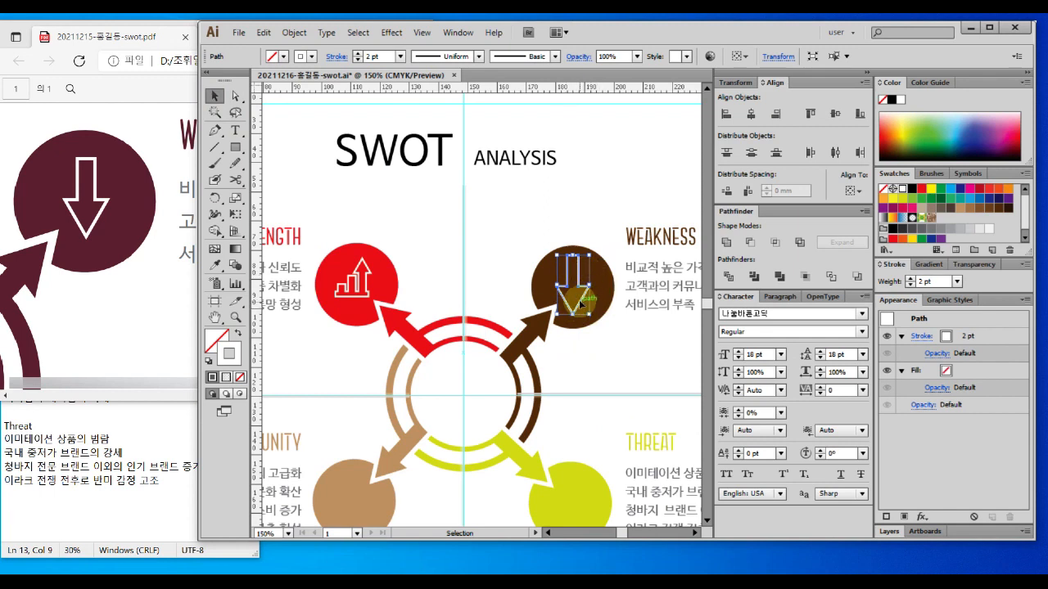
left_click(304, 56)
left_click(293, 34)
key("alt+s")
key("Escape")
left_click(292, 34)
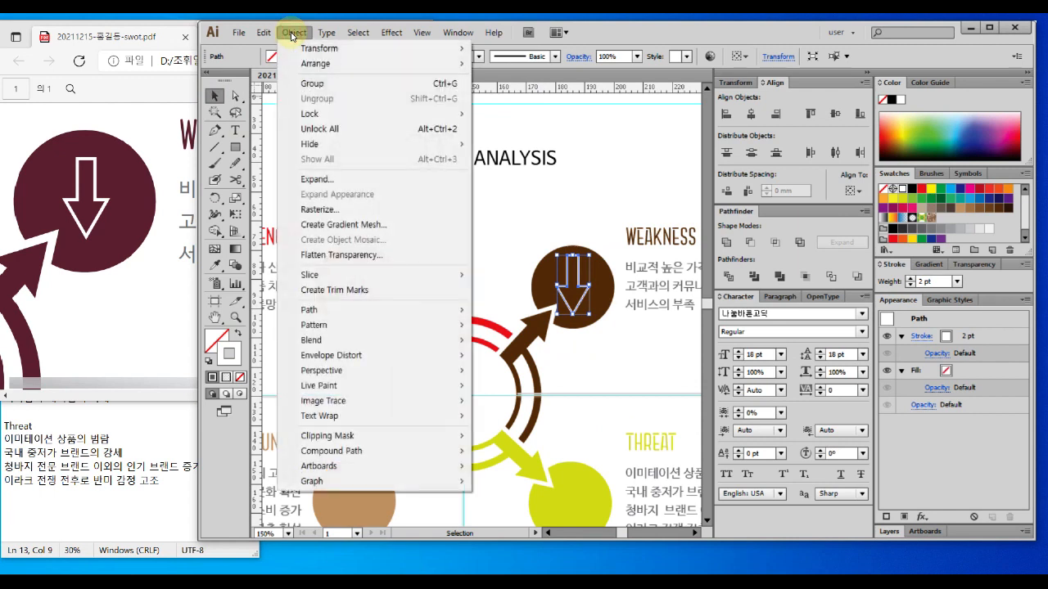
key("alt+s")
key("Escape")
Step: Convert the Weakness arrow's stroke into a filled shape with Outline Stroke
left_click(294, 37)
mouse_move(343, 308)
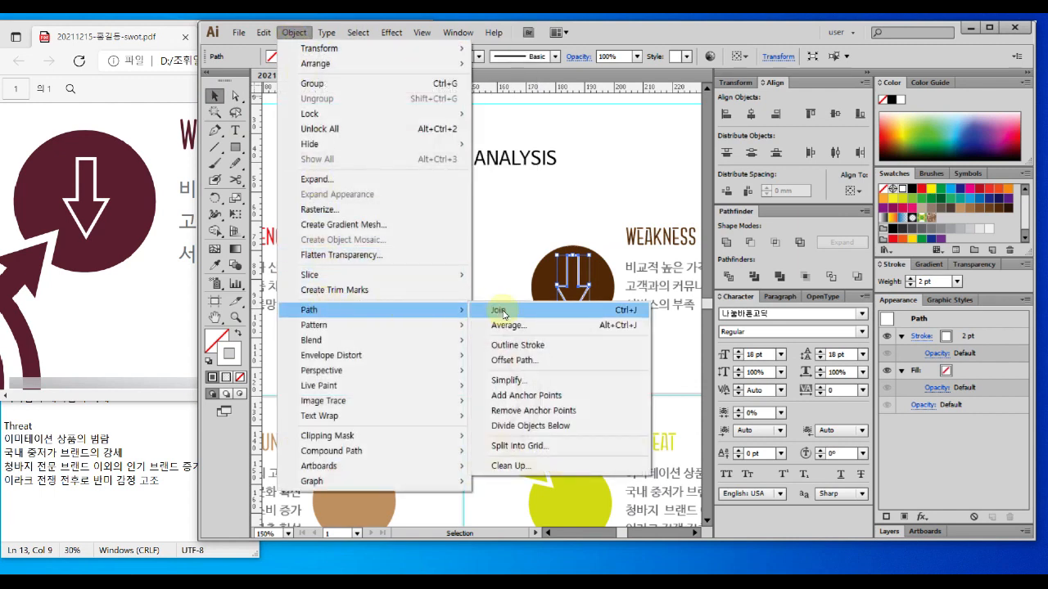
left_click(517, 350)
left_click(599, 201)
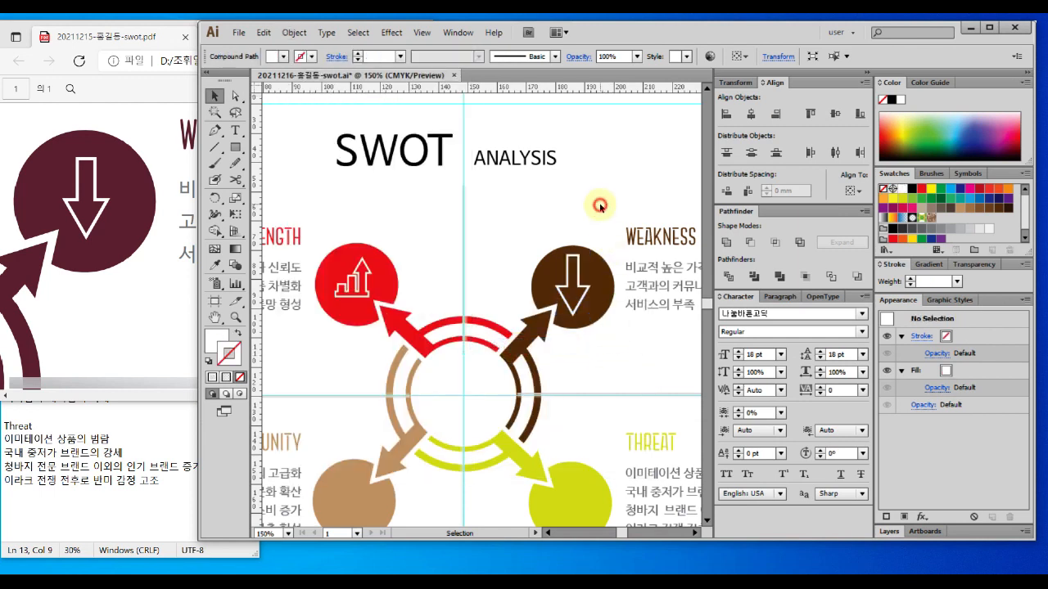
Step: Shrink the outlined arrow slightly within the Weakness circle and fit the whole artboard in view
left_click(595, 289)
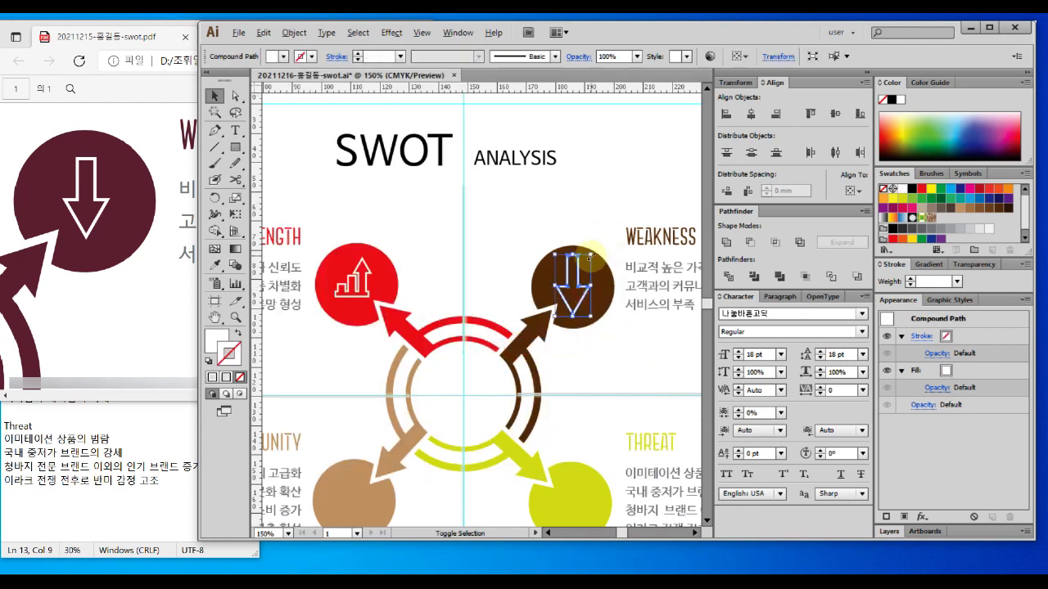
left_click_drag(589, 257, 590, 260)
left_click(620, 355)
key("ctrl+0")
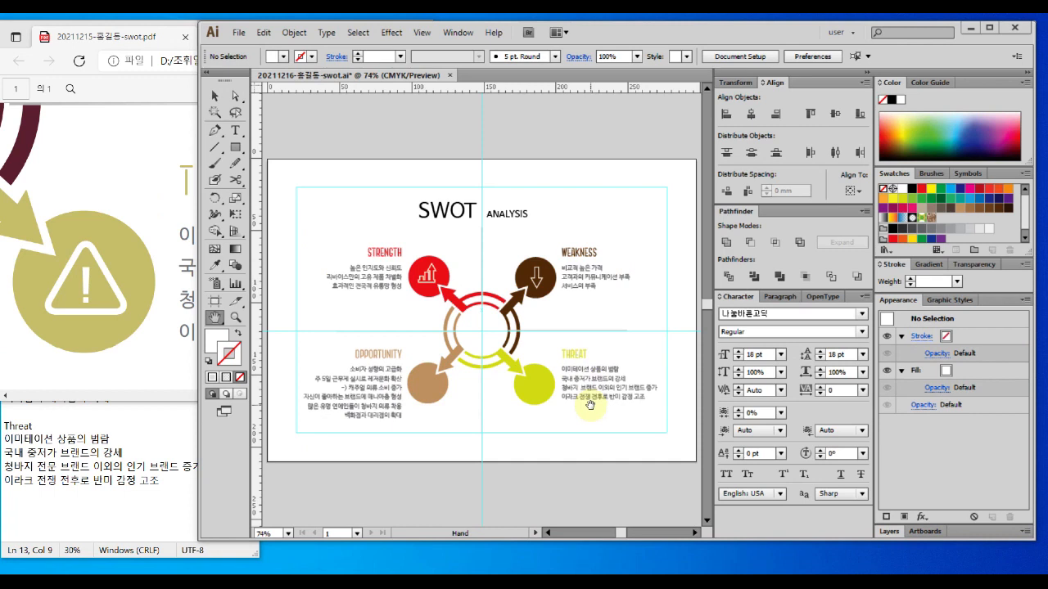
Step: Draw an upright triangle below the Threat circle with the Polygon tool, using no fill and a black 3 pt stroke
left_click(547, 403, "ctrl")
left_click(481, 318, "ctrl")
left_click(482, 318, "ctrl")
left_click(481, 317, "ctrl")
left_click_drag(559, 319, 517, 305)
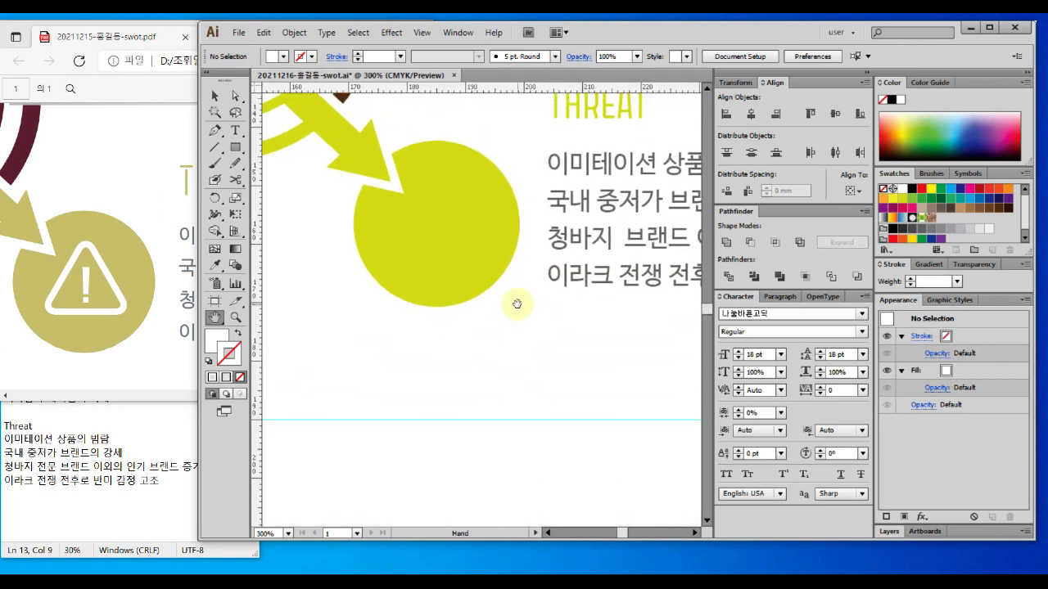
left_click_drag(540, 363, 541, 351)
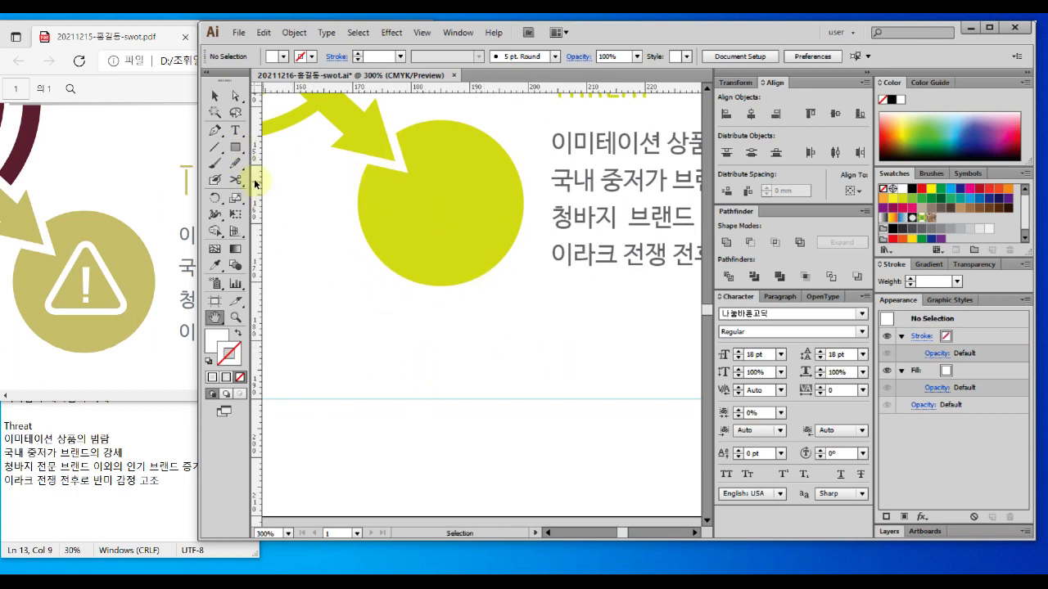
left_click_drag(235, 147, 292, 201)
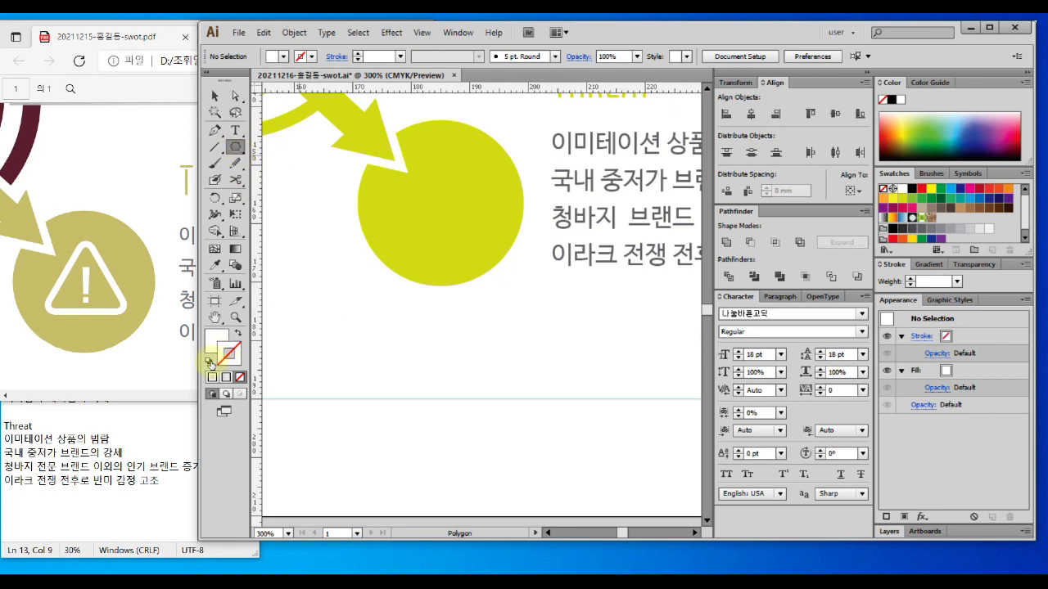
left_click(207, 363)
left_click(239, 378)
left_click(235, 356)
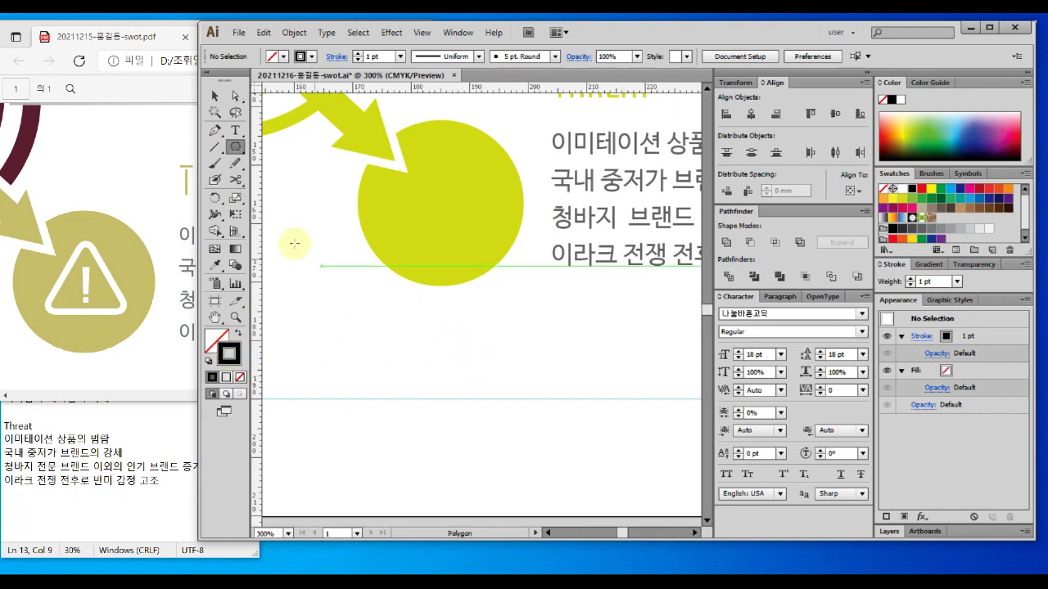
left_click_drag(454, 369, 522, 411)
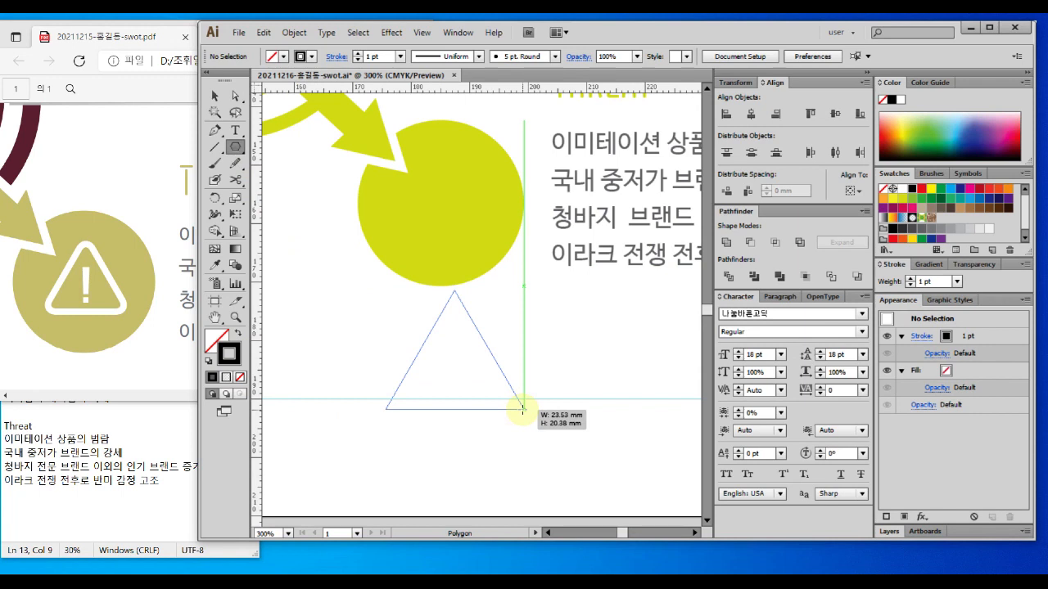
left_click_drag(522, 411, 499, 402)
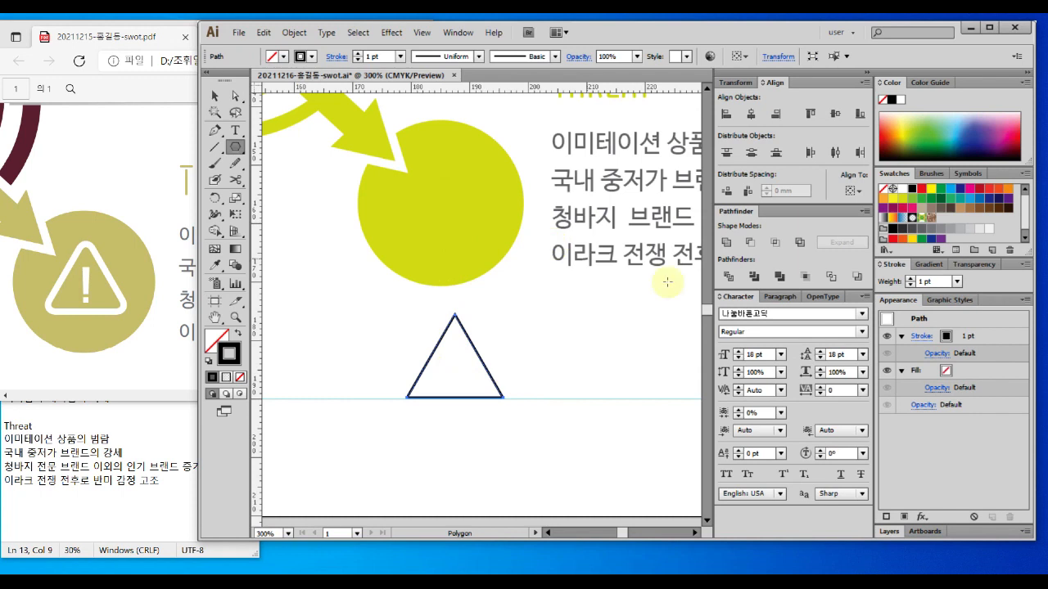
left_click(910, 278)
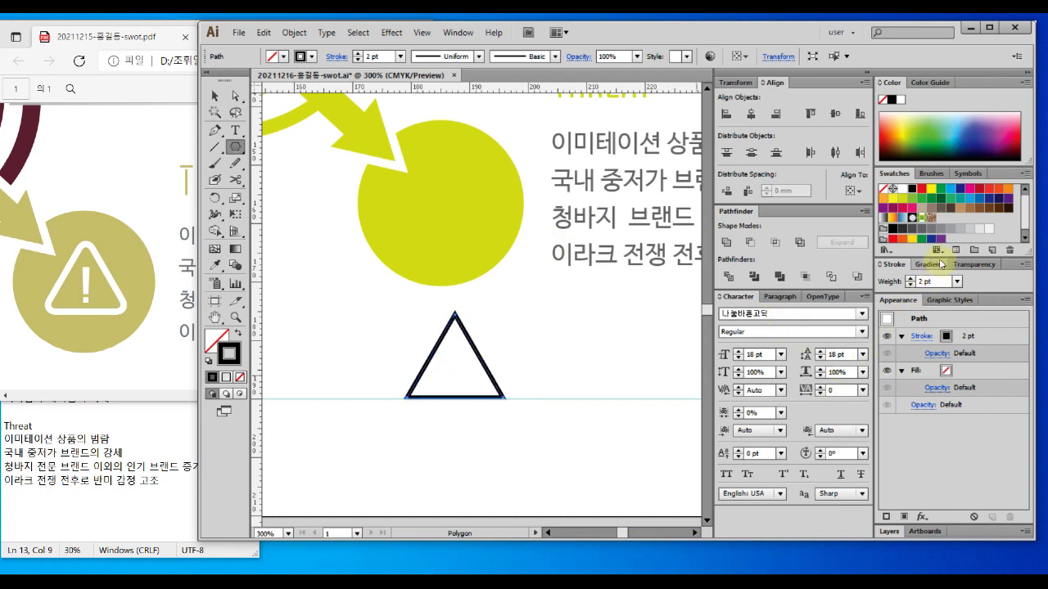
left_click(911, 279)
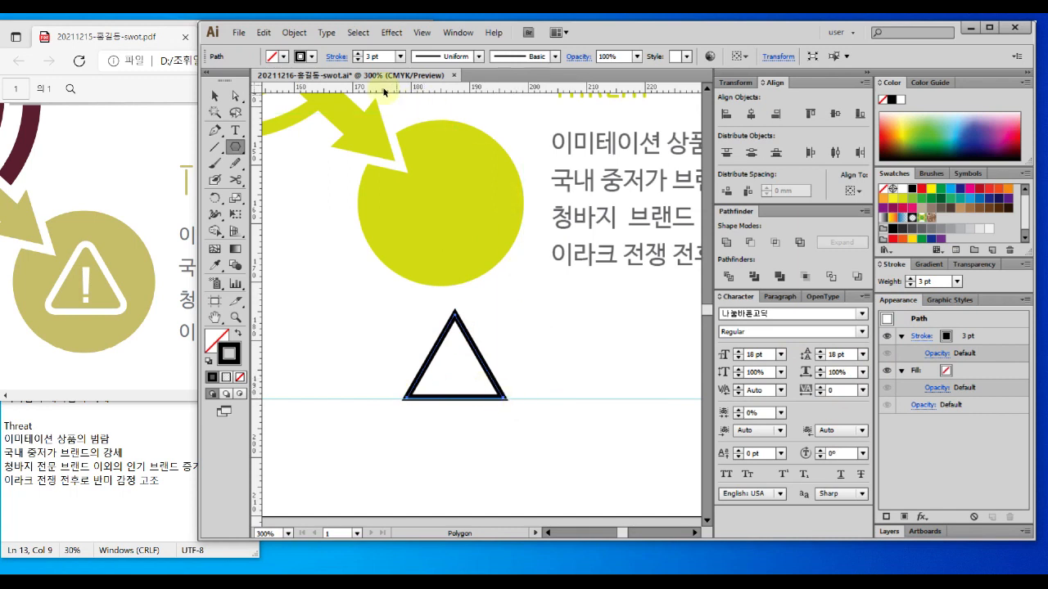
Step: Round the triangle's corners with a 3 mm radius Round Corners effect and expand its appearance
left_click(392, 34)
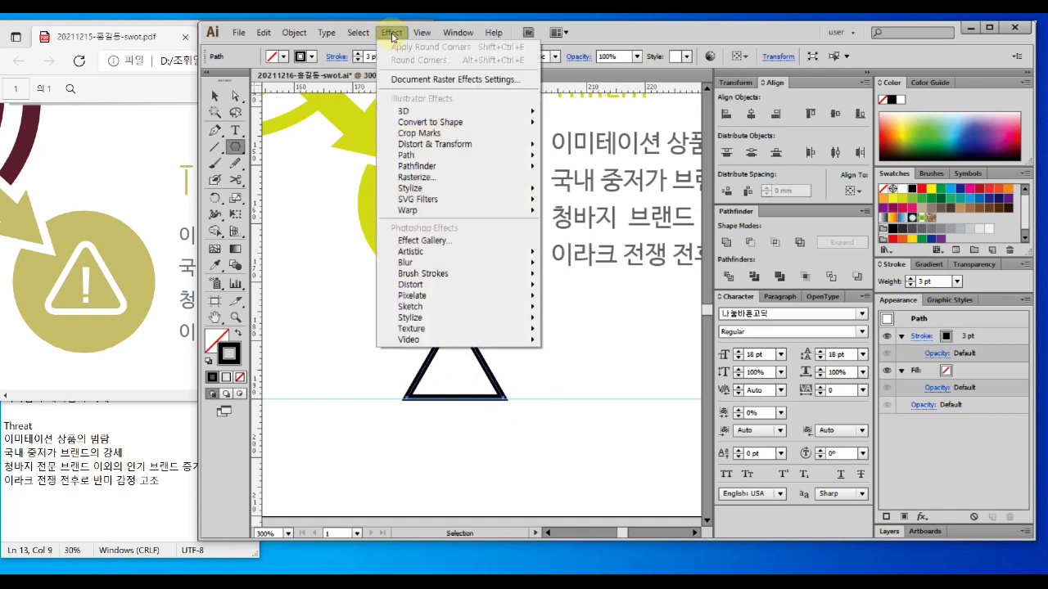
mouse_move(394, 189)
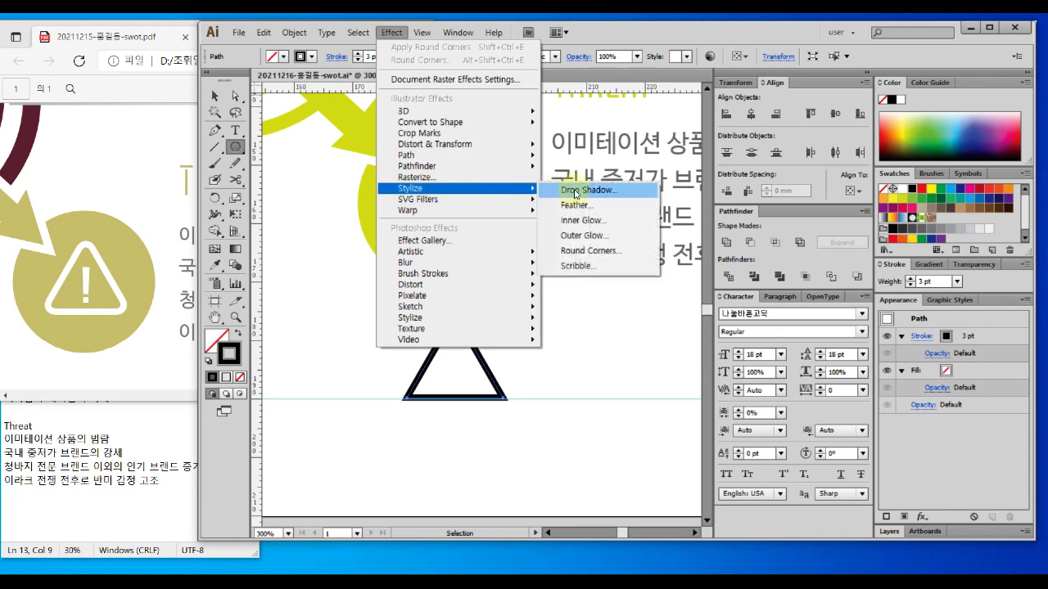
left_click(582, 252)
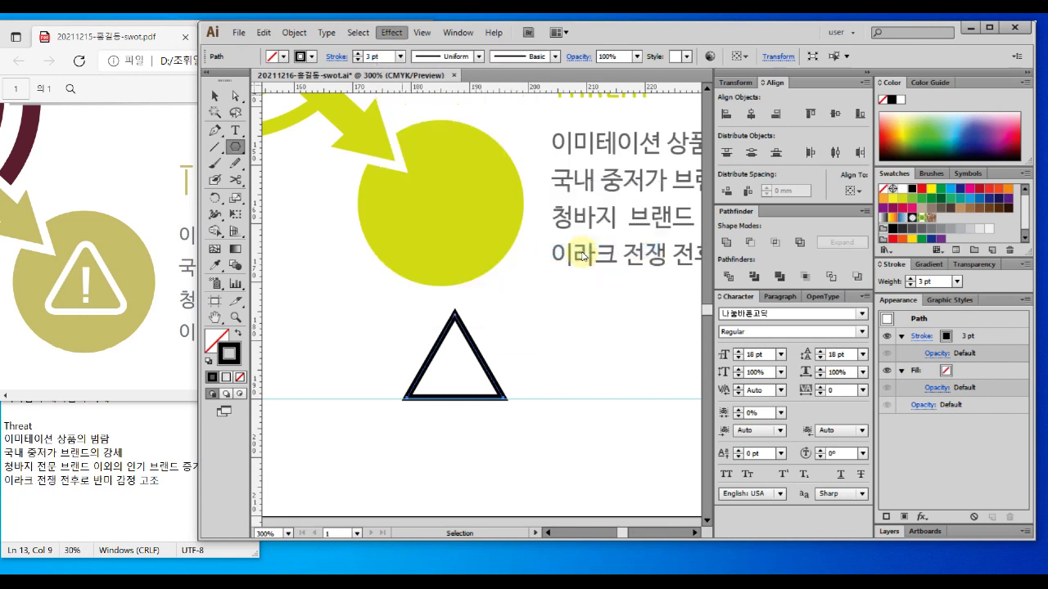
left_click_drag(434, 364, 445, 178)
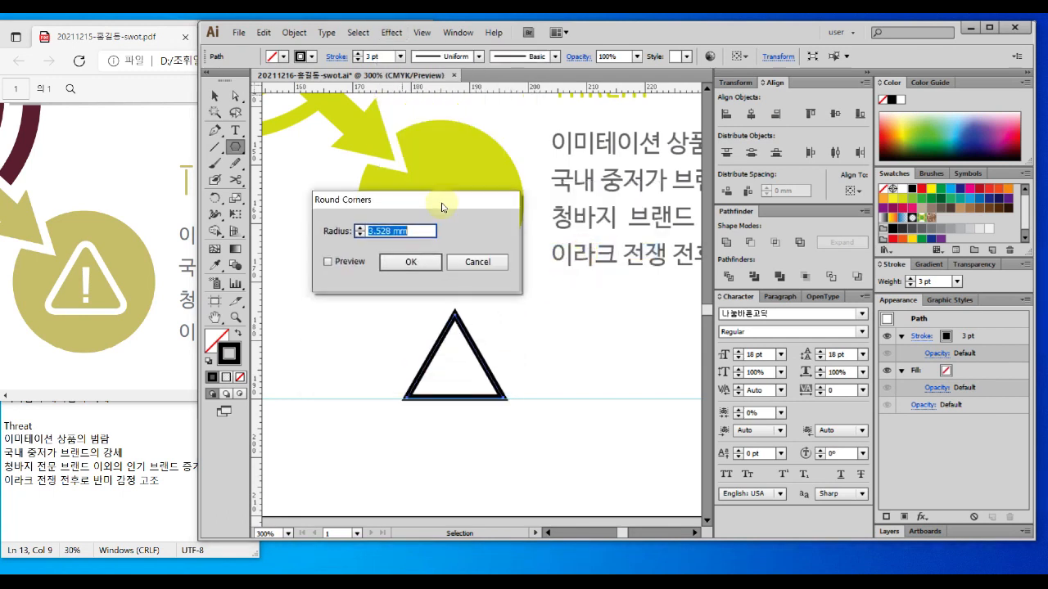
left_click(328, 263)
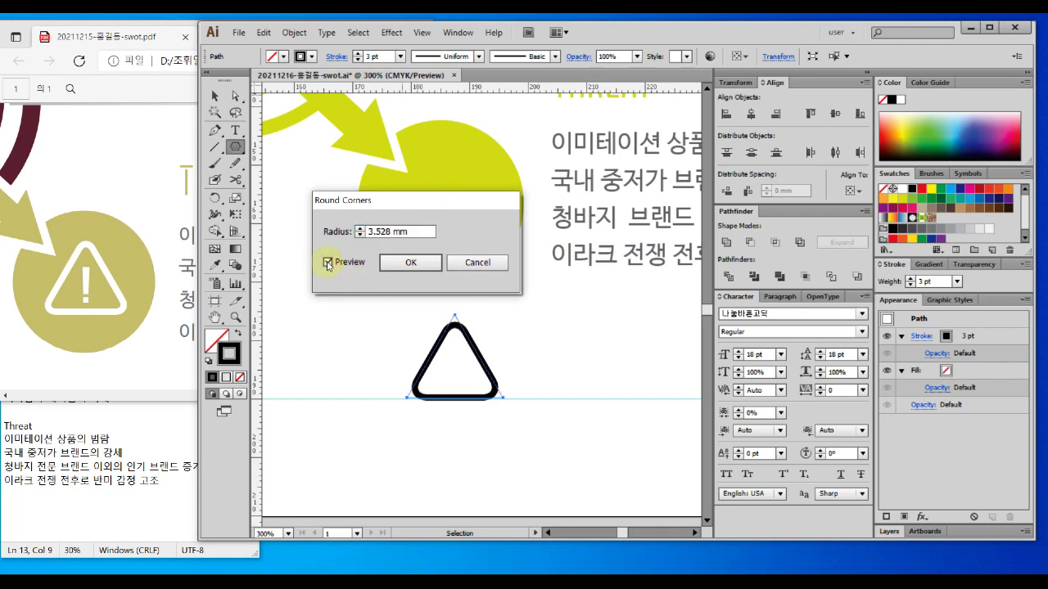
left_click_drag(417, 232, 367, 232)
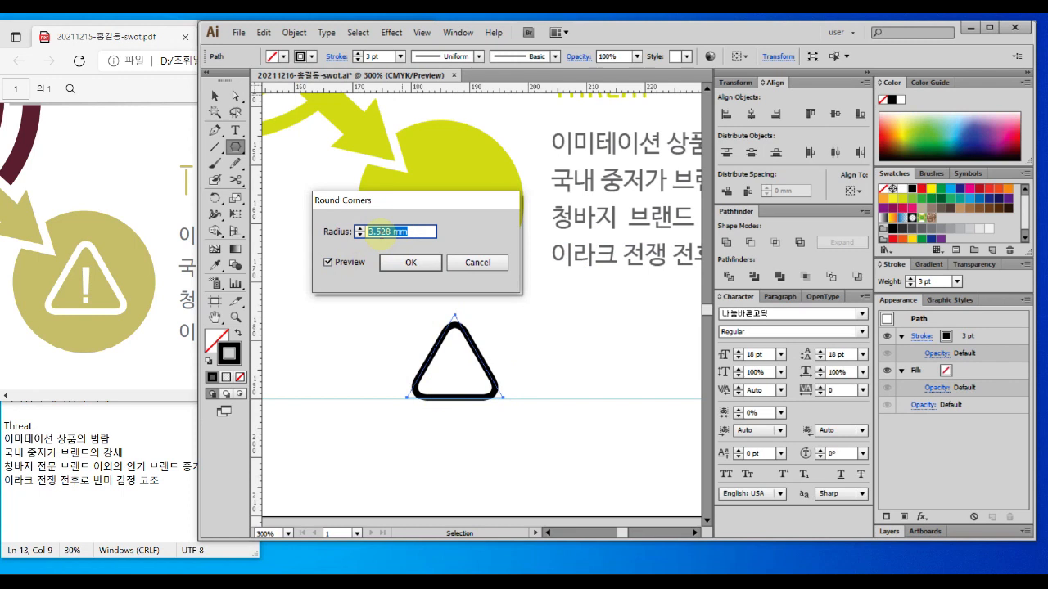
type("3")
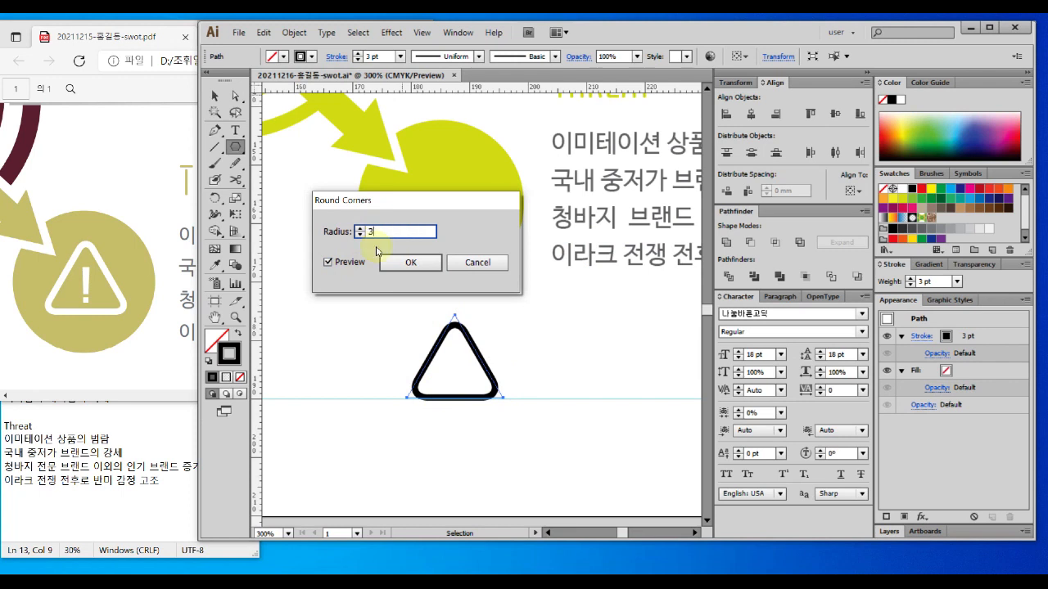
left_click(328, 267)
left_click(328, 266)
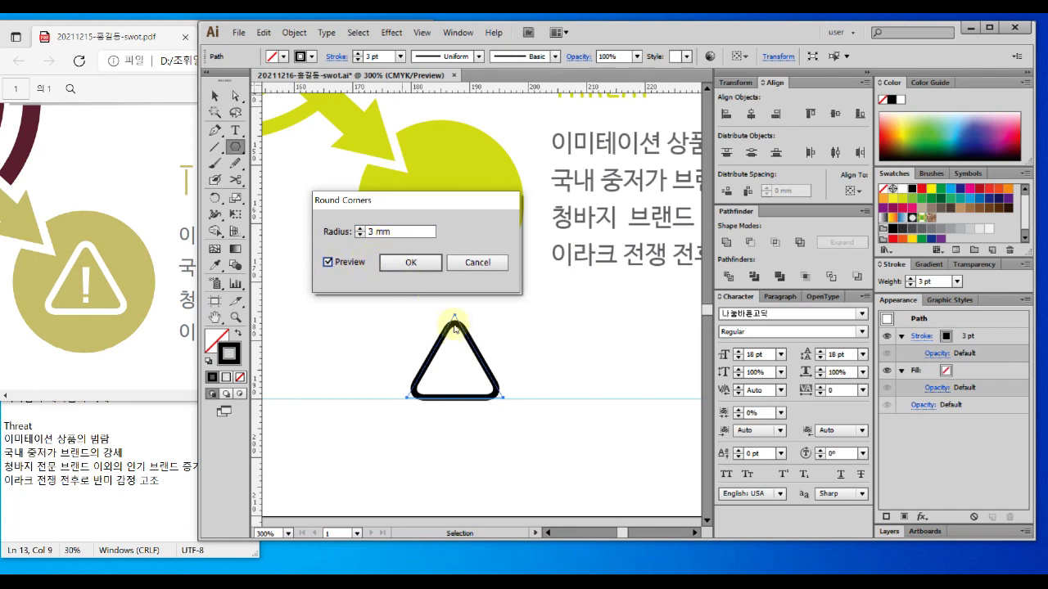
left_click(411, 263)
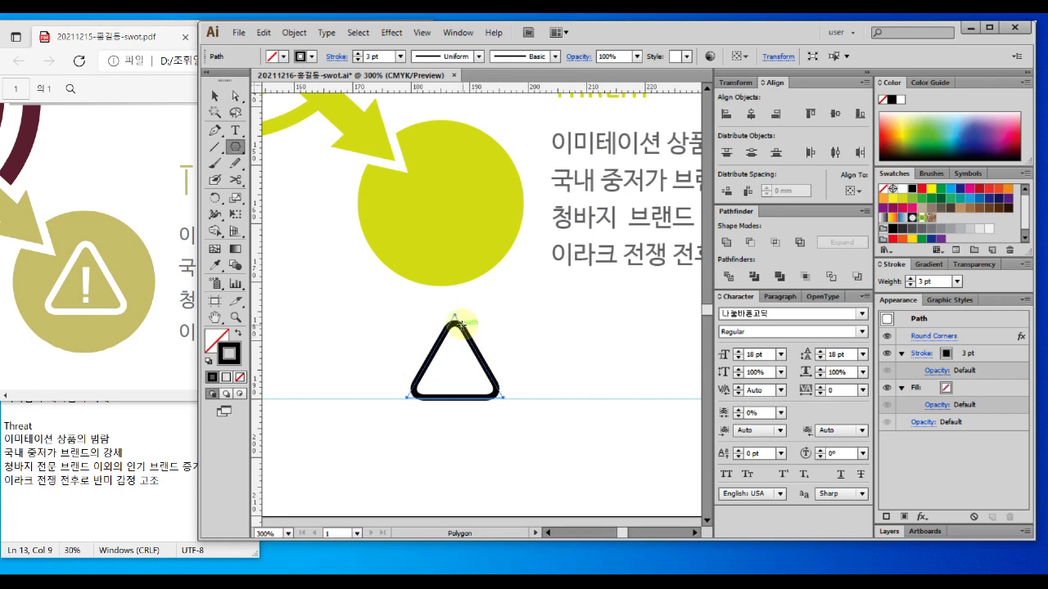
left_click(294, 33)
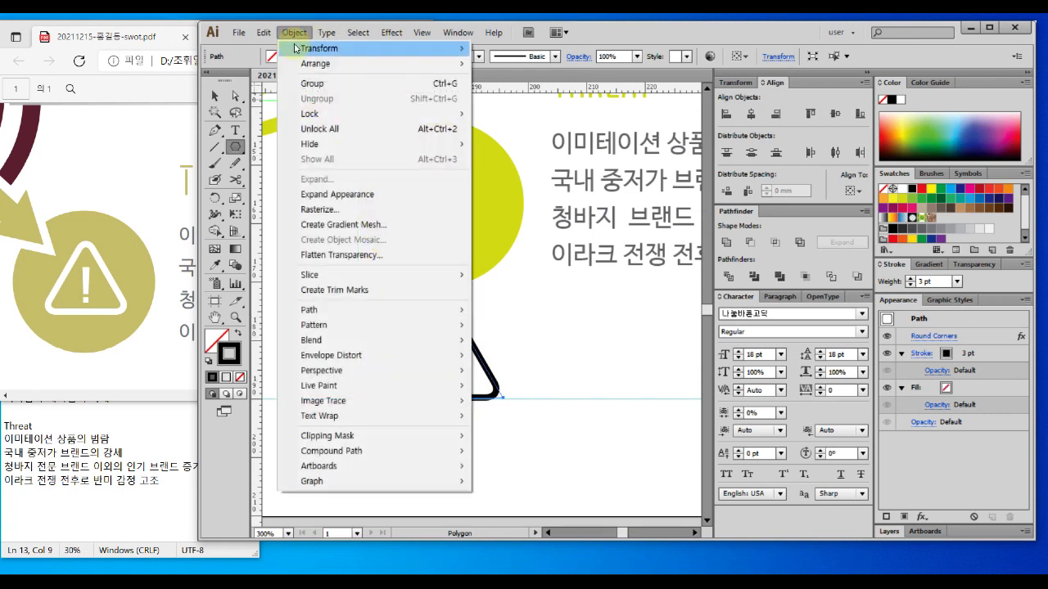
left_click(356, 195)
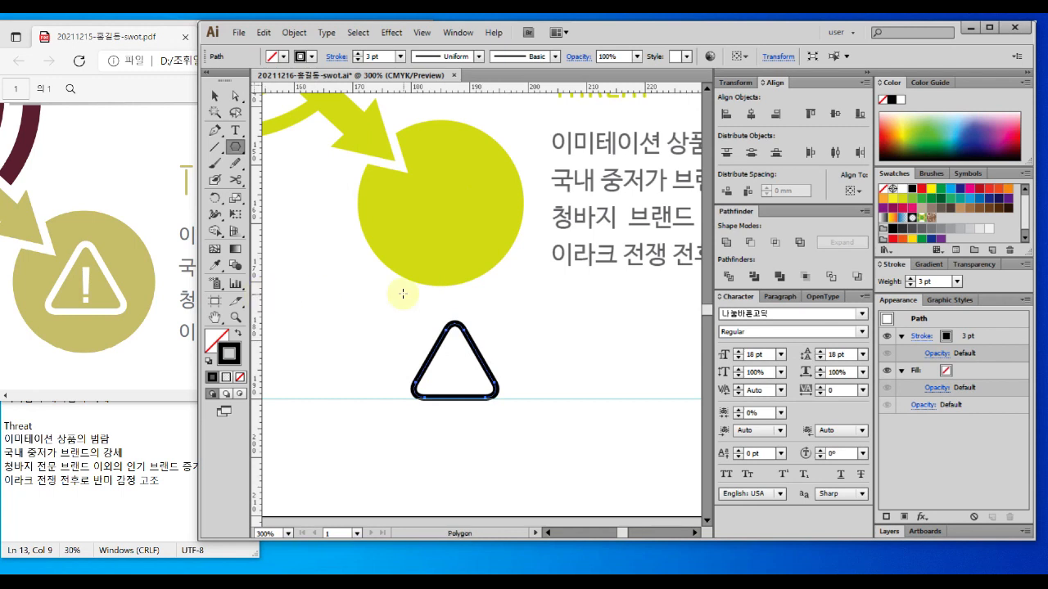
Step: Draw a narrow upright rectangle beside the rounded triangle and give it a black fill with no stroke
left_click_drag(235, 146, 293, 150)
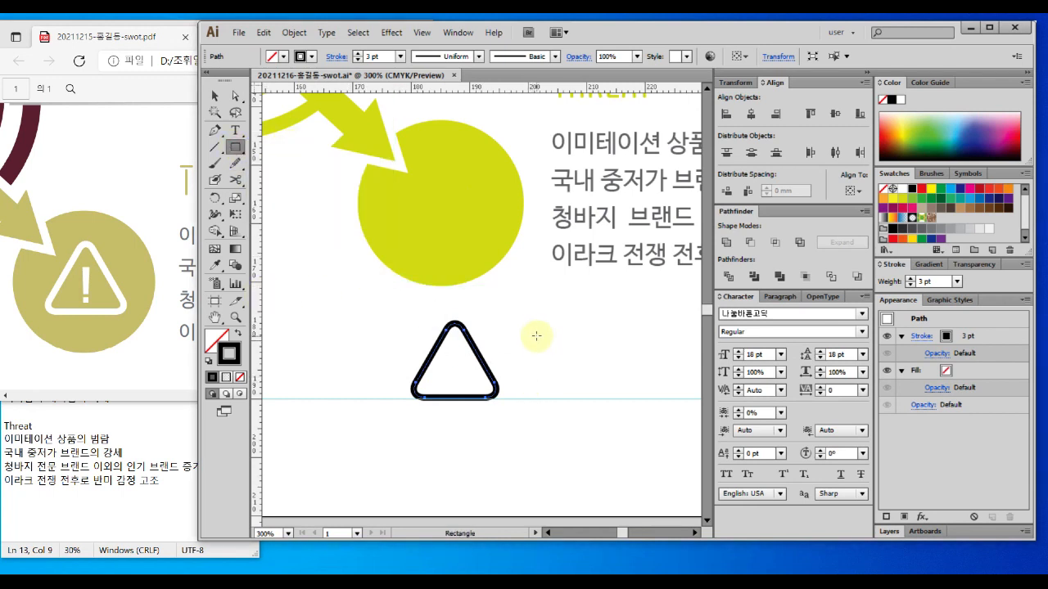
left_click_drag(536, 332, 545, 377)
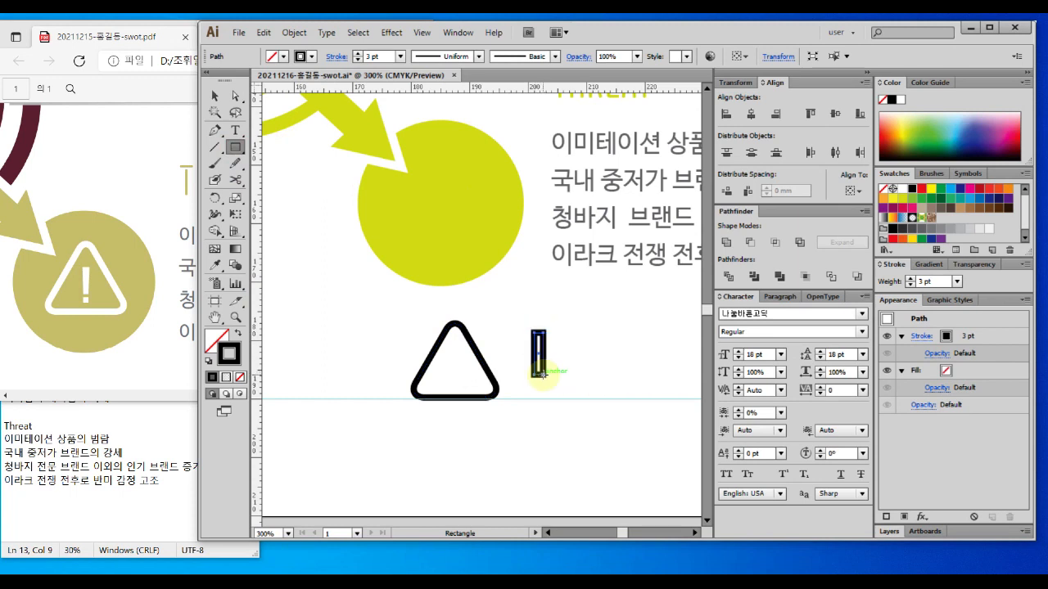
left_click(237, 335)
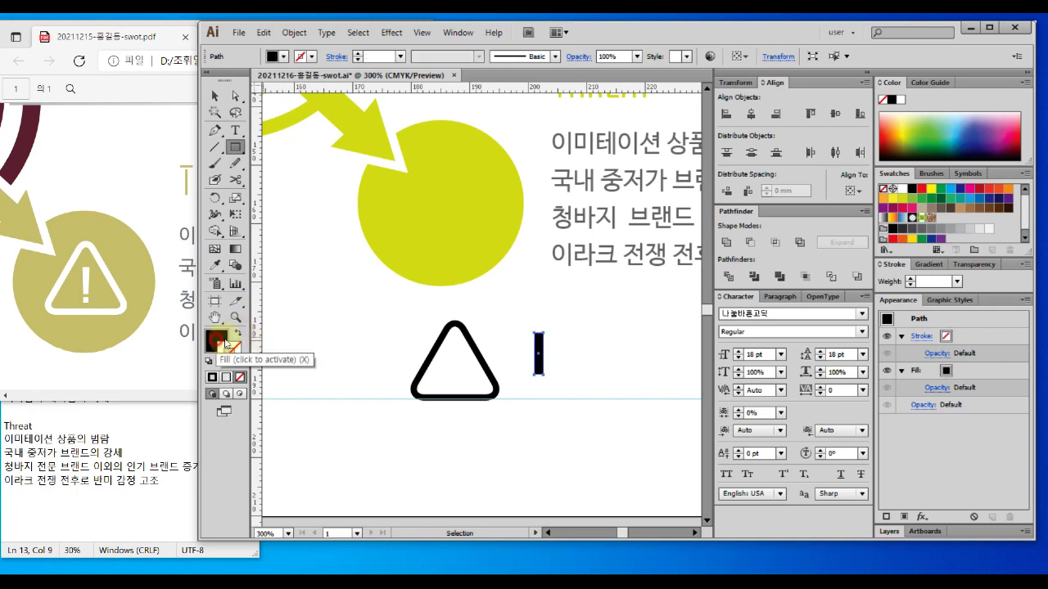
Step: Draw a small black square of the same width just below the upright bar as the exclamation mark's dot
key("ctrl+space")
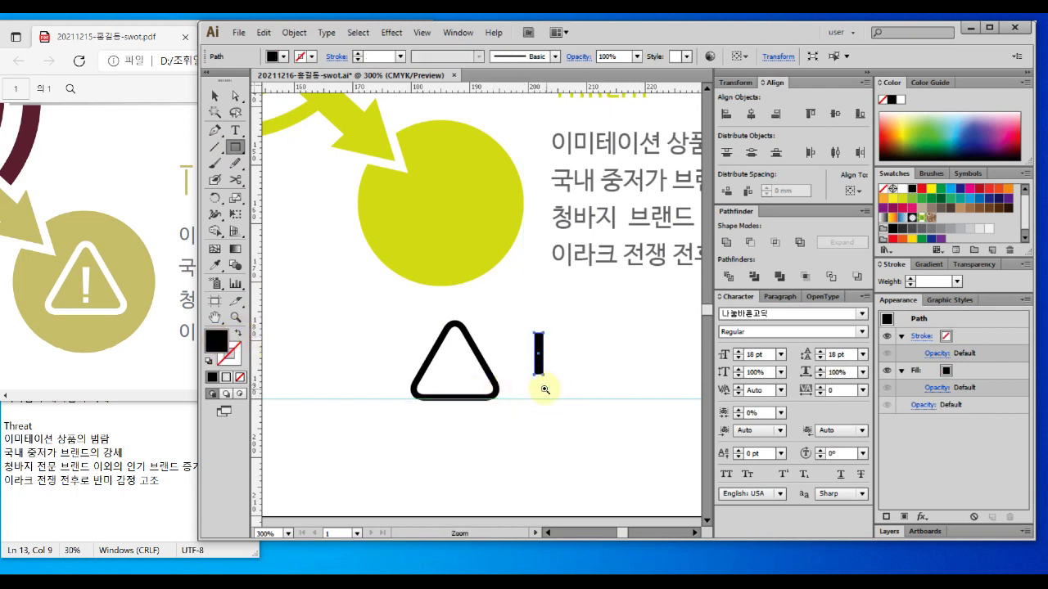
left_click(541, 385)
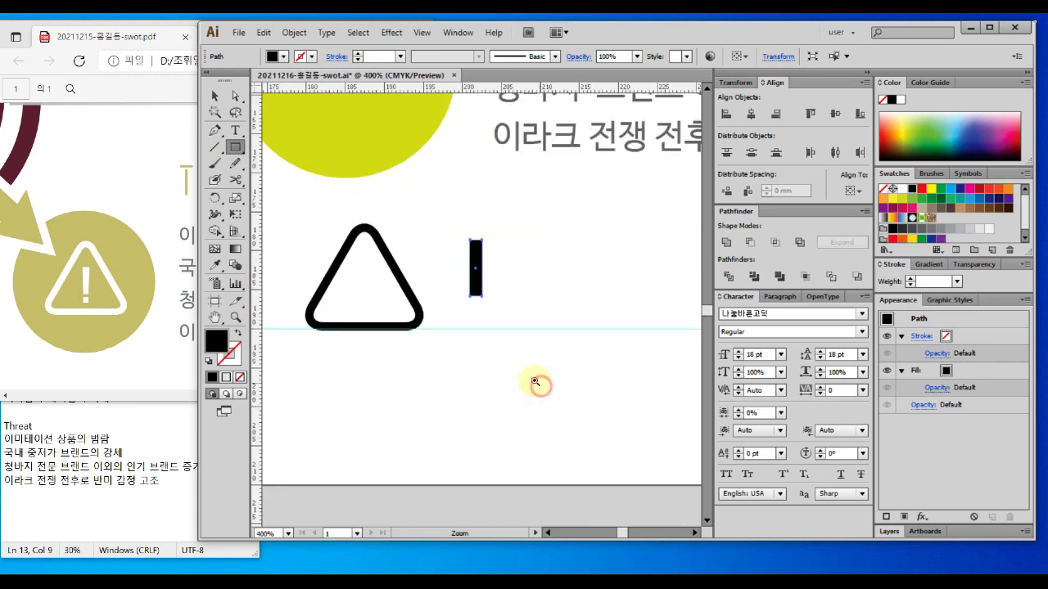
left_click(473, 312)
left_click_drag(487, 300, 504, 318)
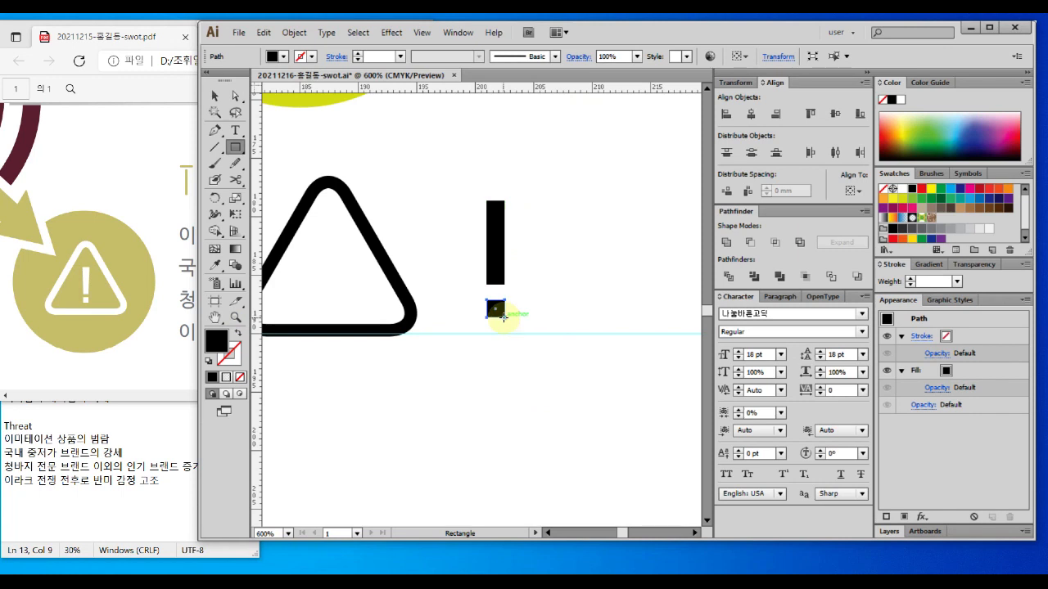
left_click(215, 96)
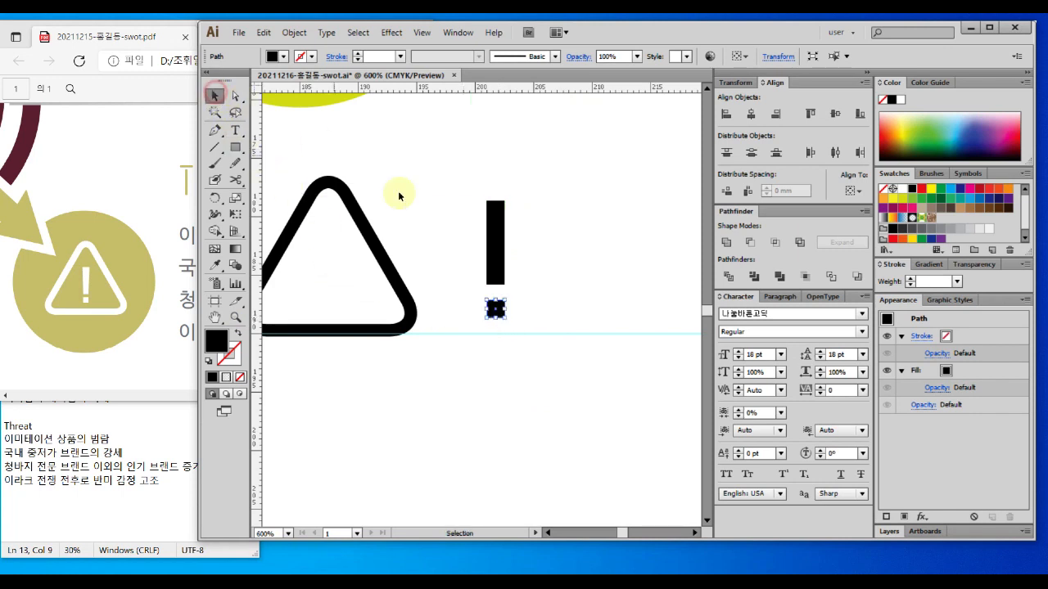
left_click(429, 274)
Step: Taper the exclamation bar by shifting its two top anchor points outward, the left one leftward and the right one rightward
left_click_drag(479, 184, 537, 344)
left_click_drag(505, 201, 474, 257)
left_click(533, 283)
scroll(500, 263, "up", 1)
key("a")
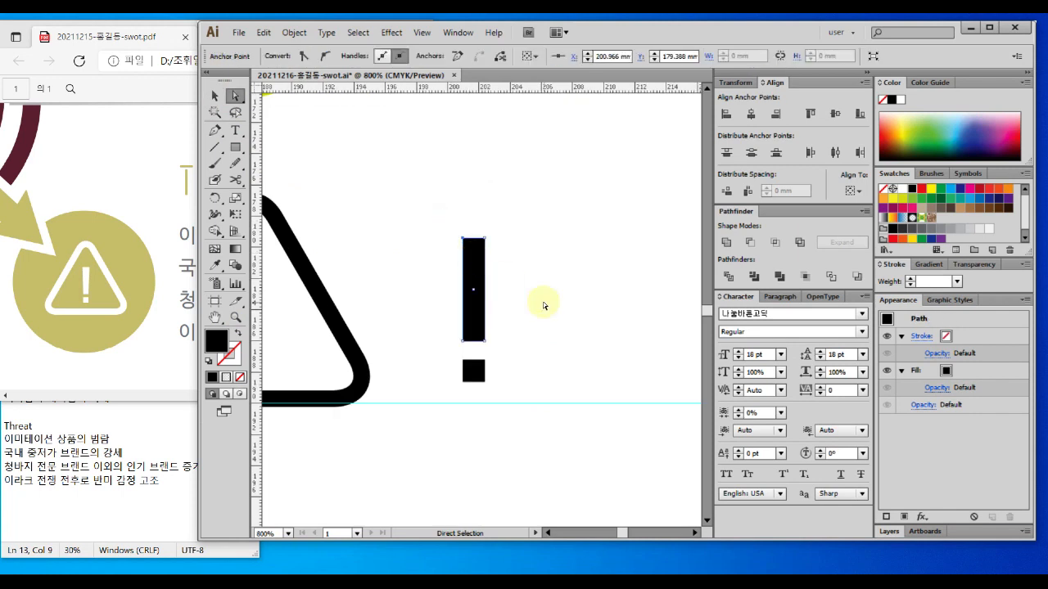
key("Left")
left_click(534, 299)
left_click_drag(475, 215, 502, 252)
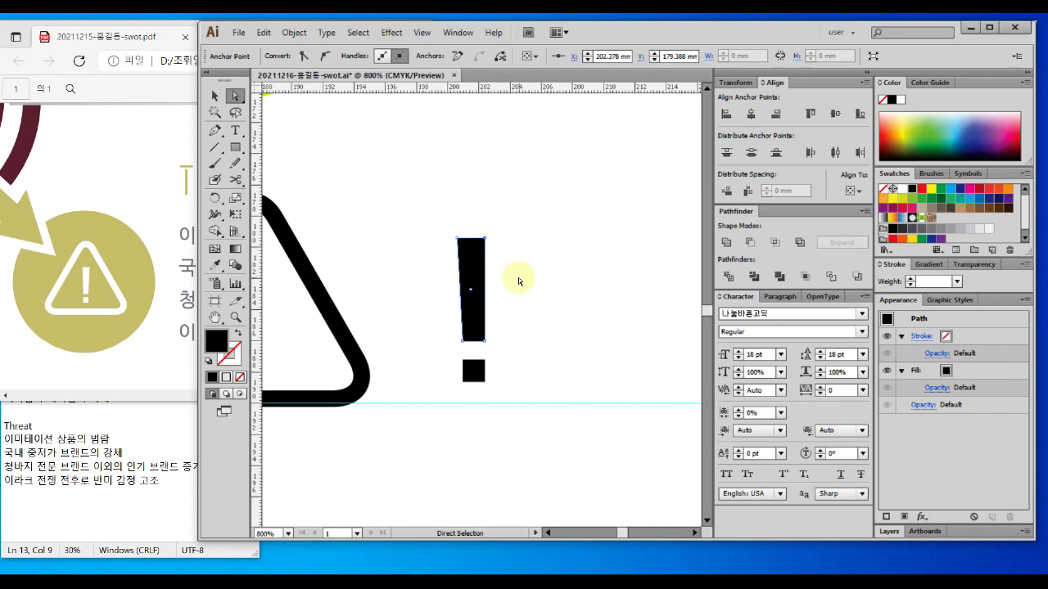
key("Right")
left_click(526, 308)
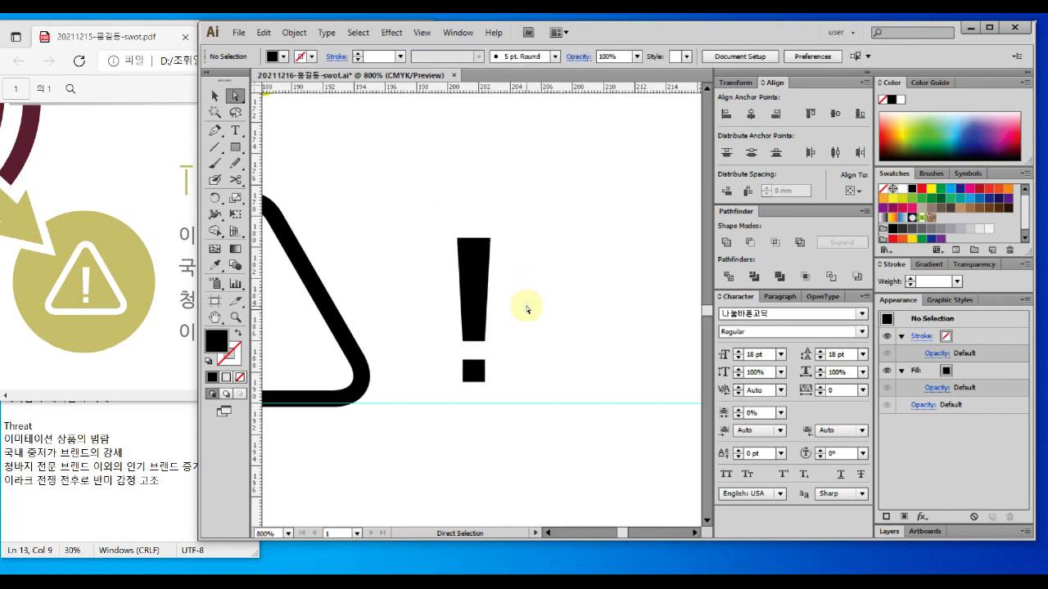
Step: Move the exclamation bar and dot together to the centre of the rounded triangle and scale them down to fit inside
left_click(212, 97)
left_click(471, 347, "ctrl+alt")
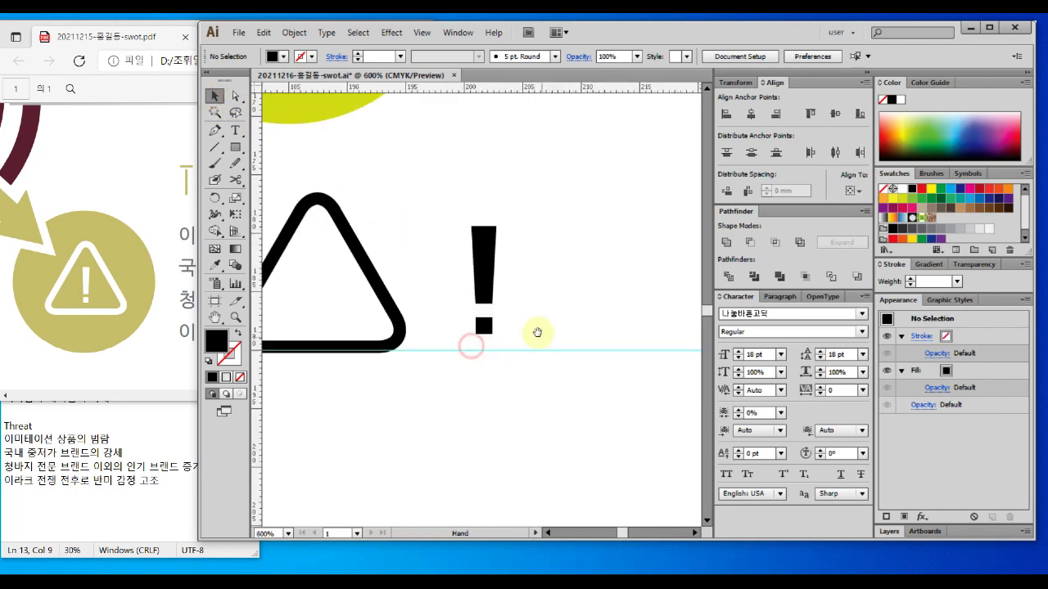
left_click_drag(528, 312, 661, 331)
left_click_drag(570, 218, 652, 371)
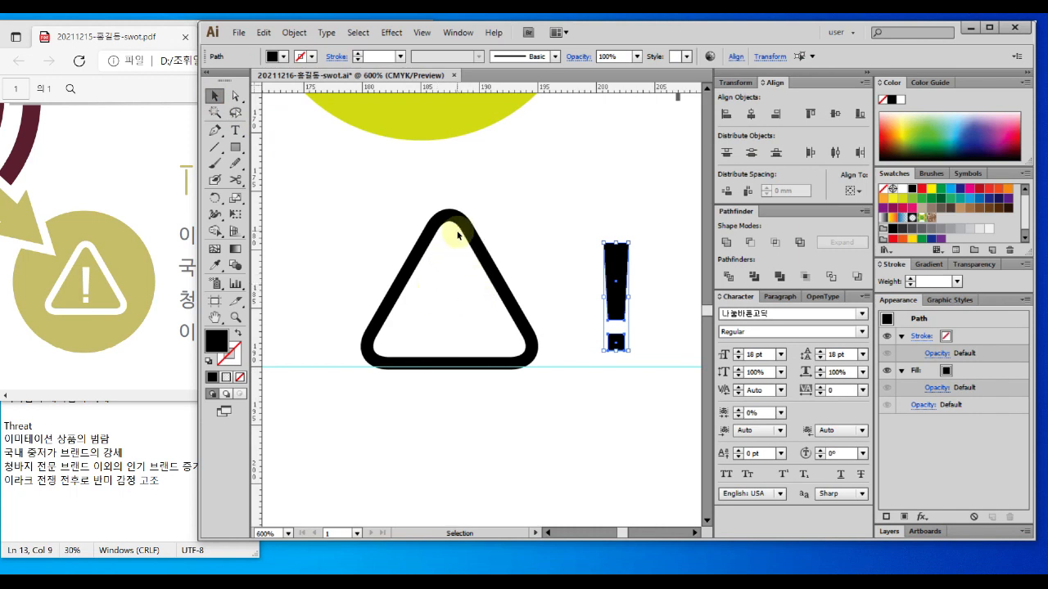
left_click_drag(612, 284, 450, 283)
mouse_move(463, 242)
left_mouse_down()
mouse_move(475, 248)
mouse_move(459, 260)
left_mouse_up()
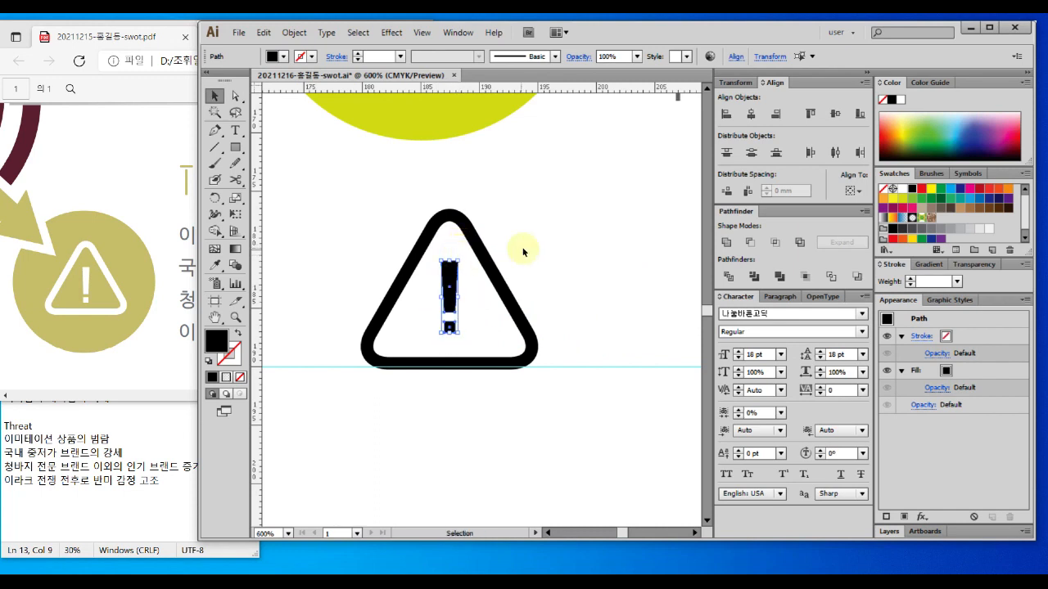
left_click(547, 250)
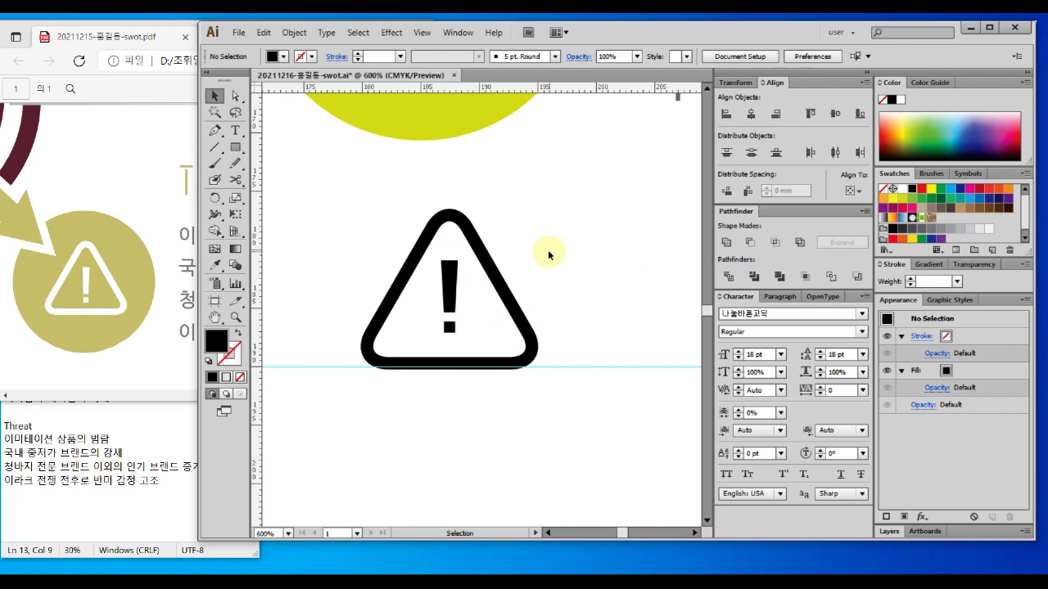
Step: Shift the exclamation mark slightly downward within the rounded triangle
left_click(449, 293)
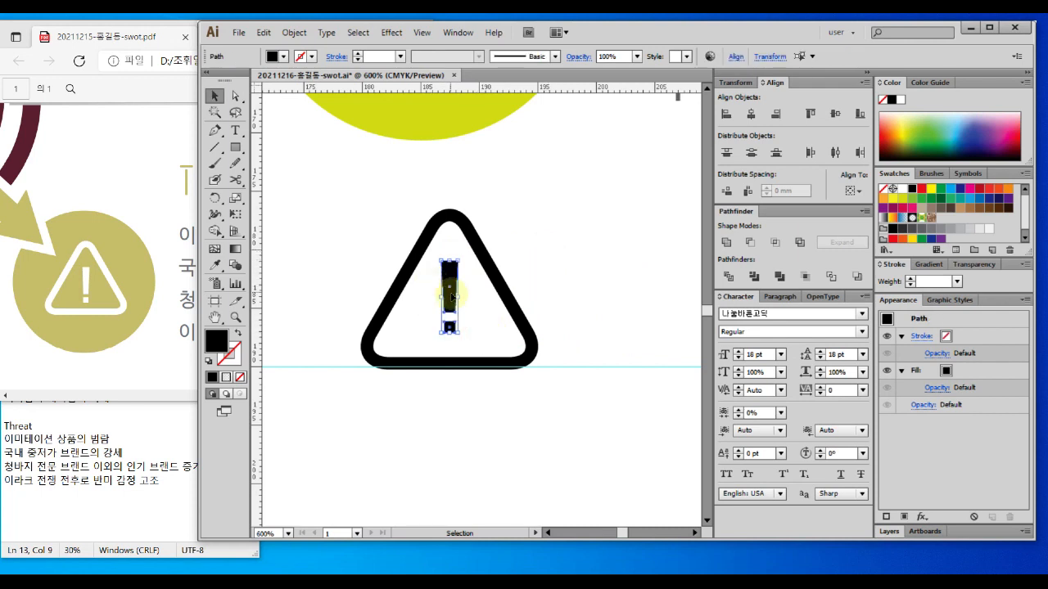
left_click_drag(450, 299, 450, 302)
left_click(543, 306)
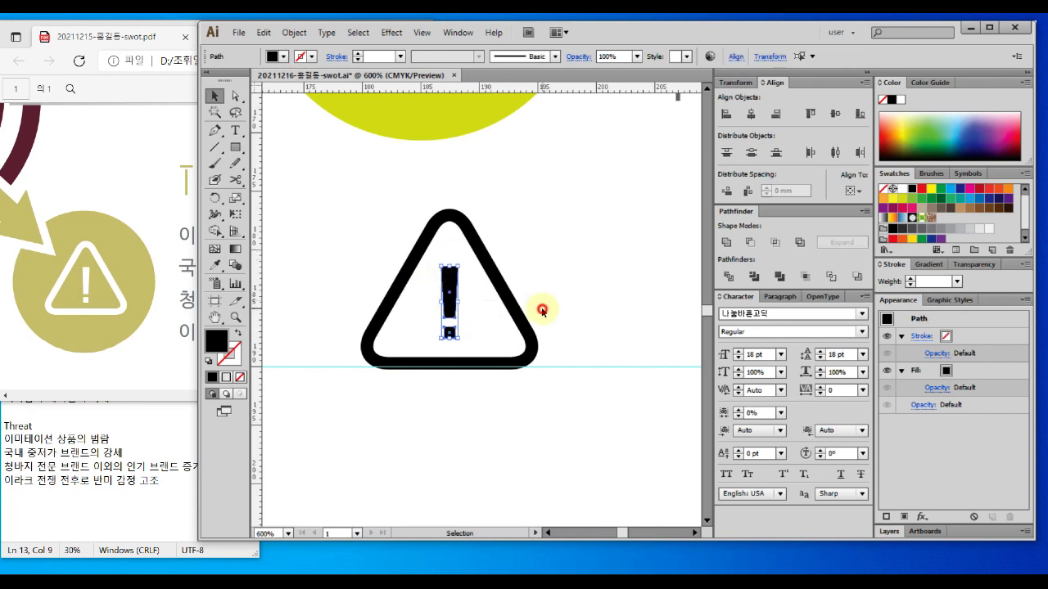
Step: Convert the rounded triangle's 3 pt stroke into a filled shape with Outline Stroke
left_click(453, 219)
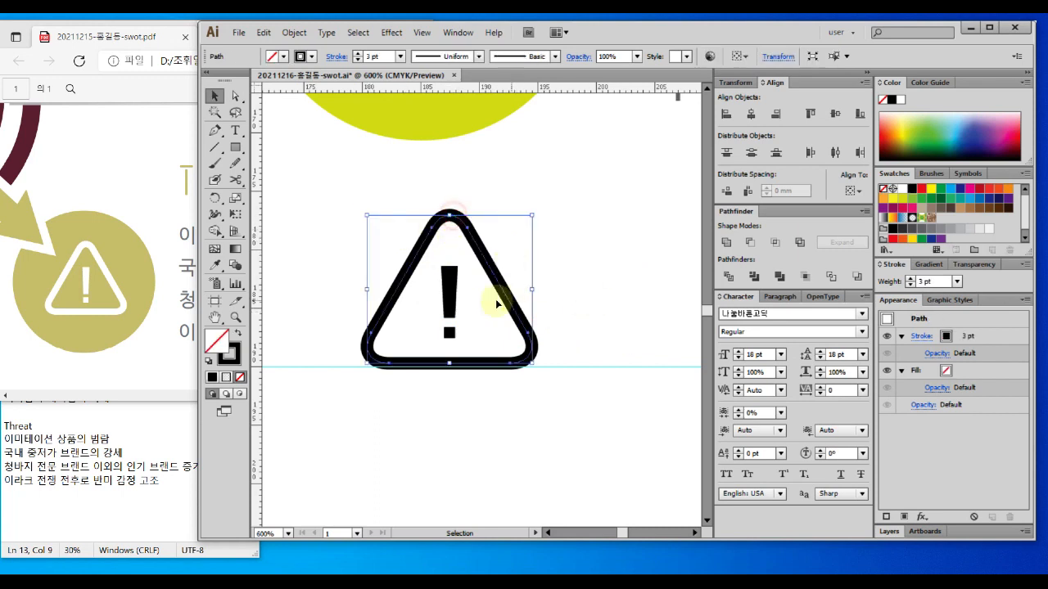
left_click(524, 261)
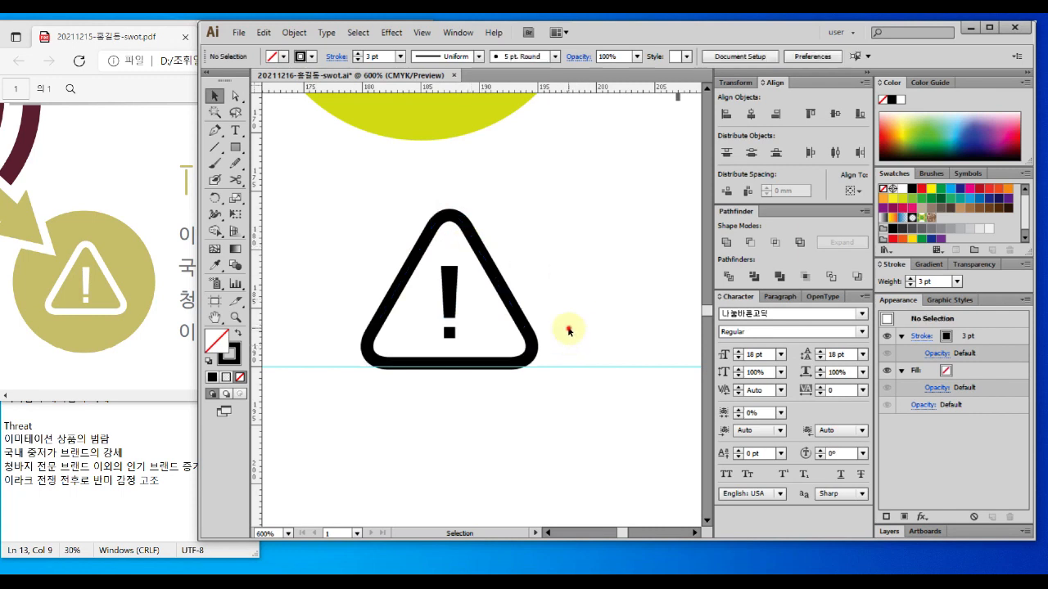
left_click(450, 329)
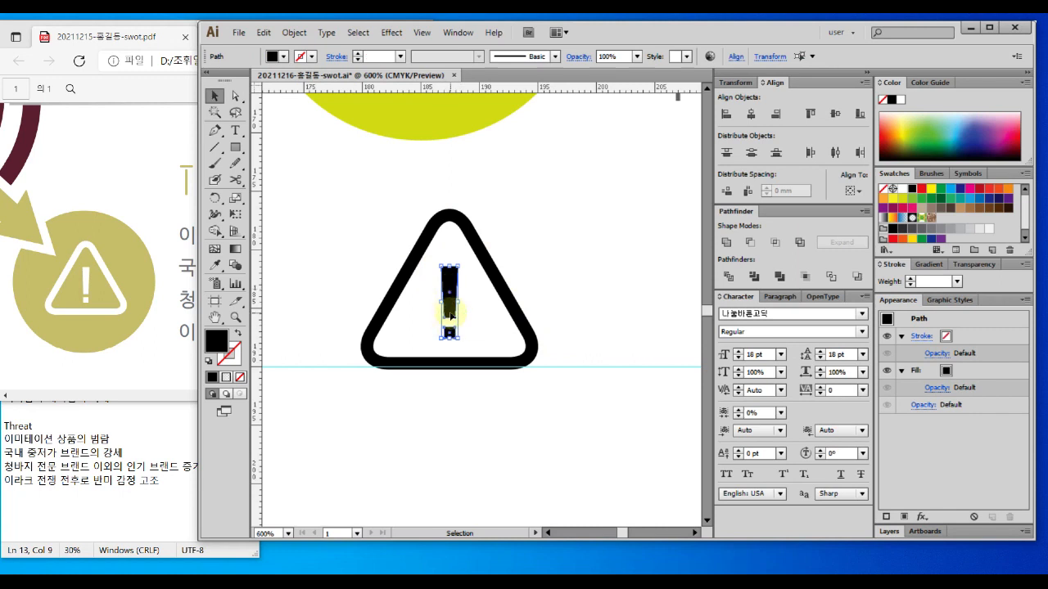
left_click(502, 291)
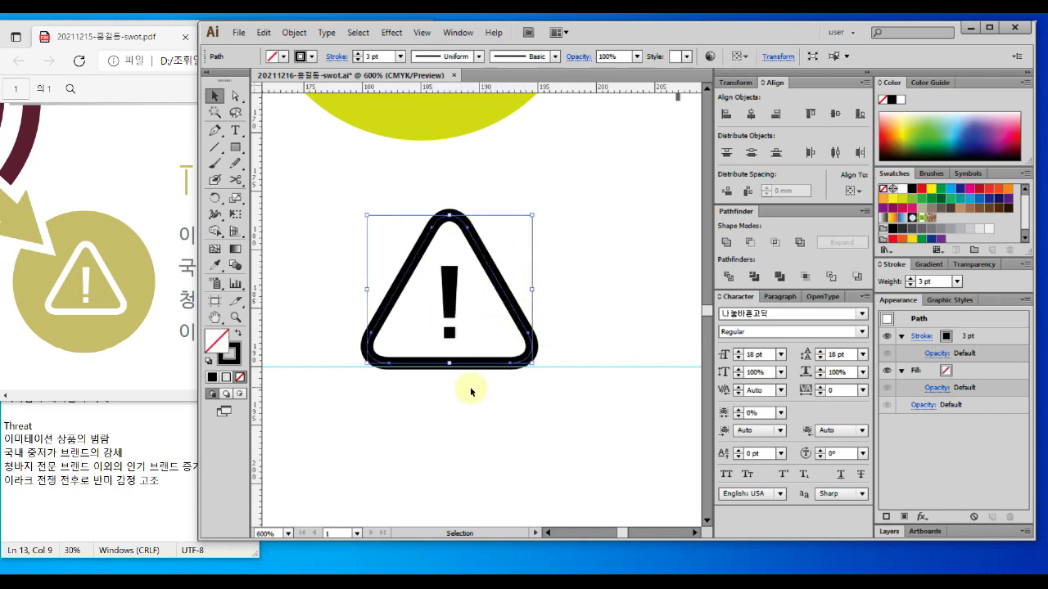
left_click(237, 354)
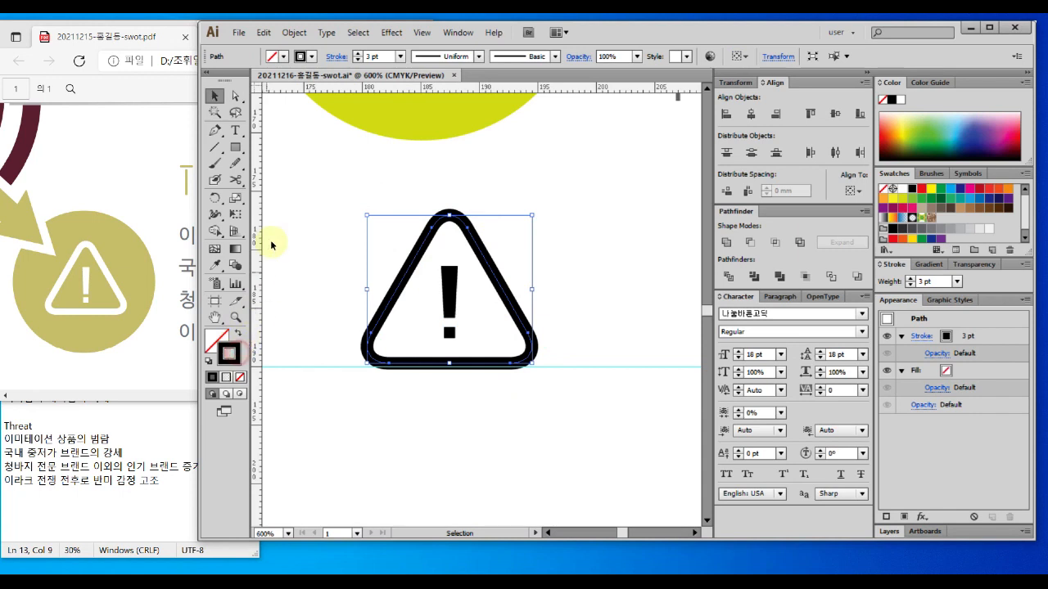
left_click(295, 35)
mouse_move(328, 313)
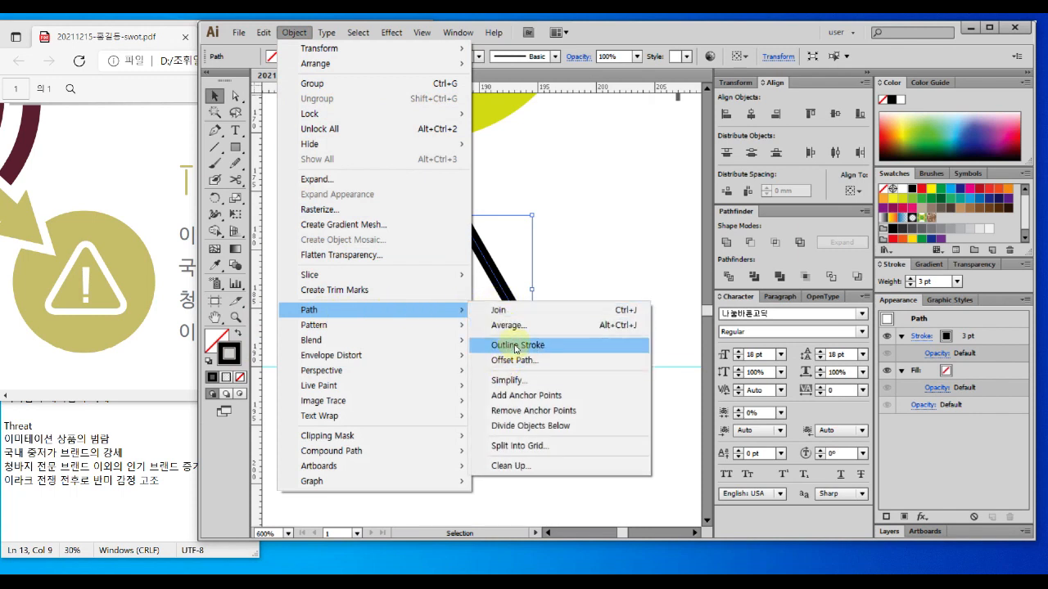
left_click(517, 346)
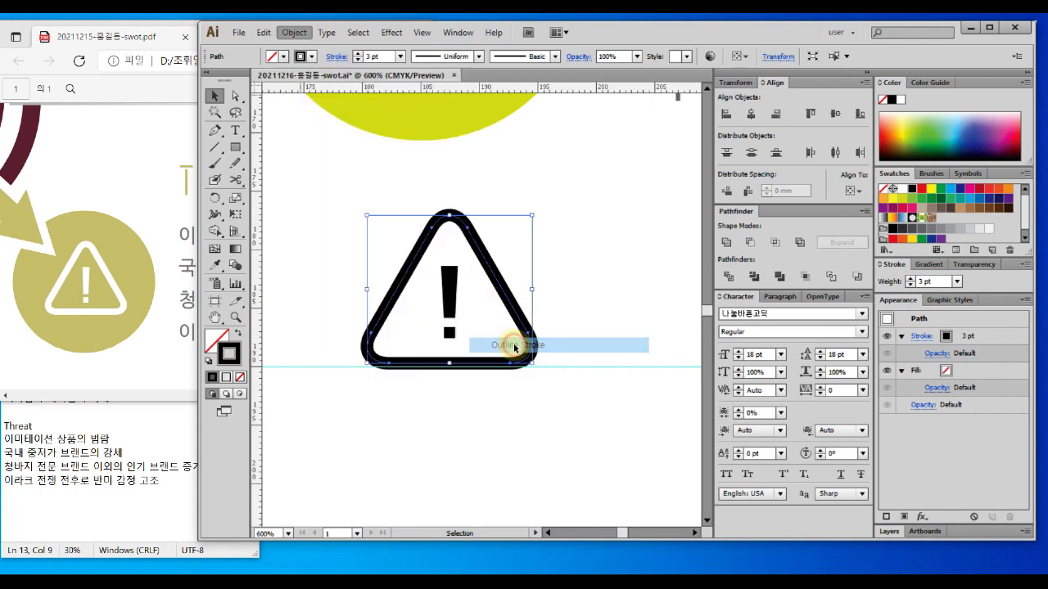
left_click(567, 277)
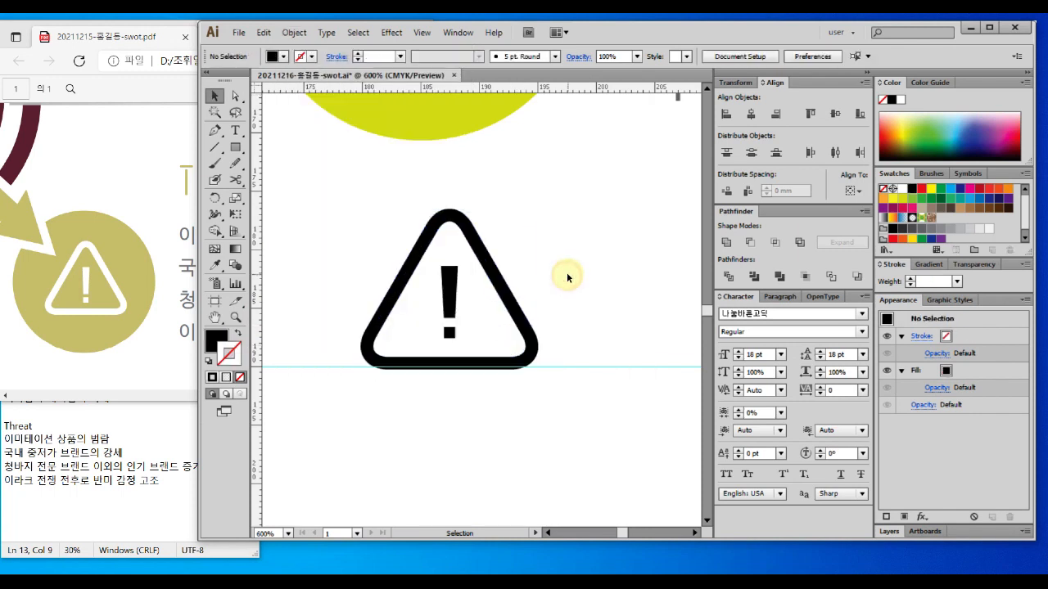
Step: Move the triangle and its exclamation mark together into the centre of the yellow-green Threat circle
left_click(472, 327, "ctrl+alt")
left_click(472, 327, "ctrl+alt")
left_click_drag(523, 247, 501, 332)
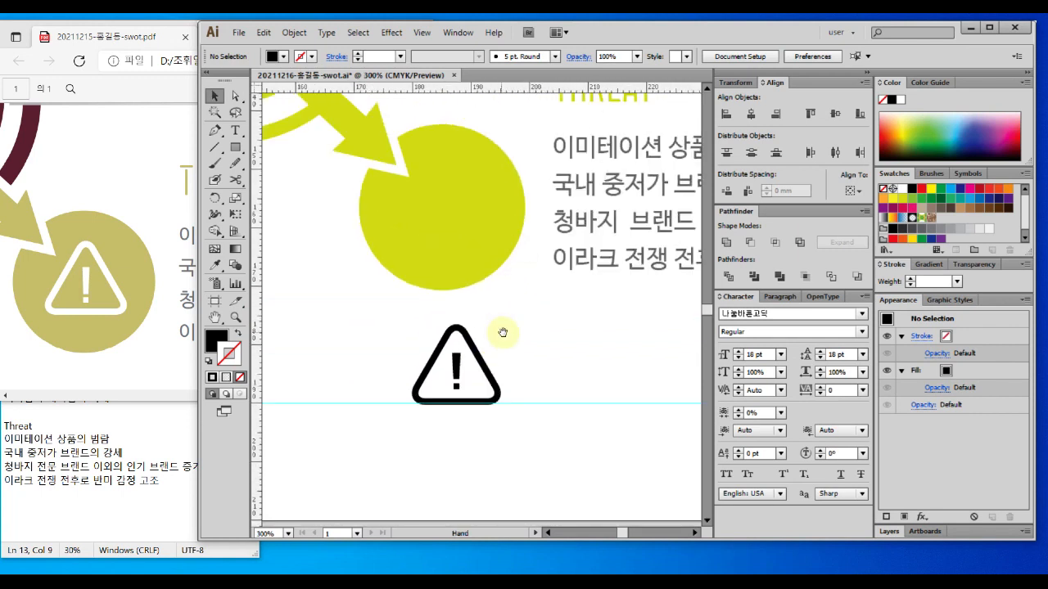
left_click_drag(397, 334, 501, 405)
left_click_drag(457, 370, 442, 212)
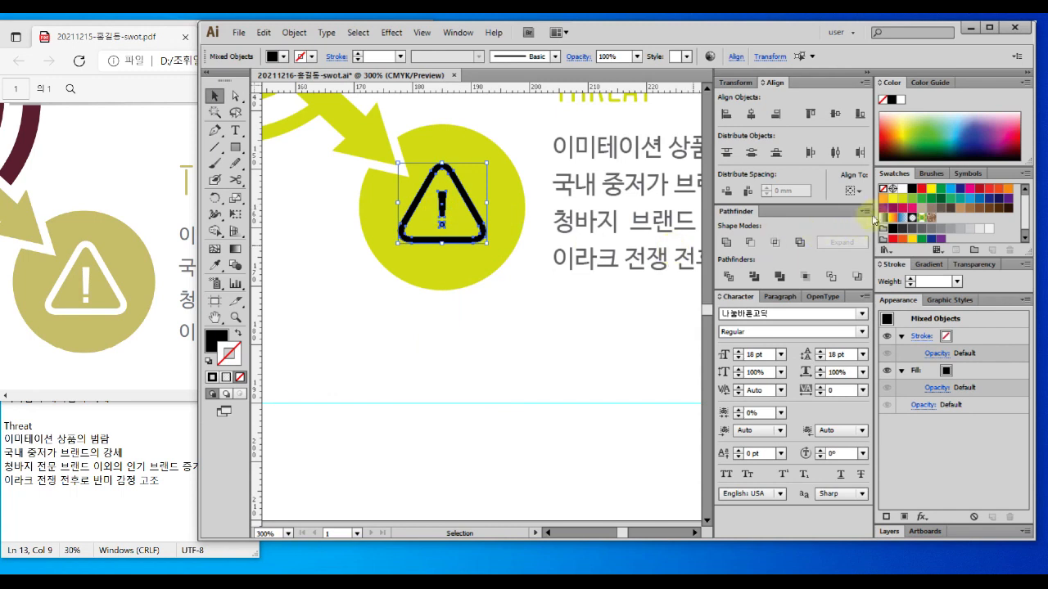
Step: Fill the triangle and exclamation mark in the Threat circle with white
left_click(216, 337)
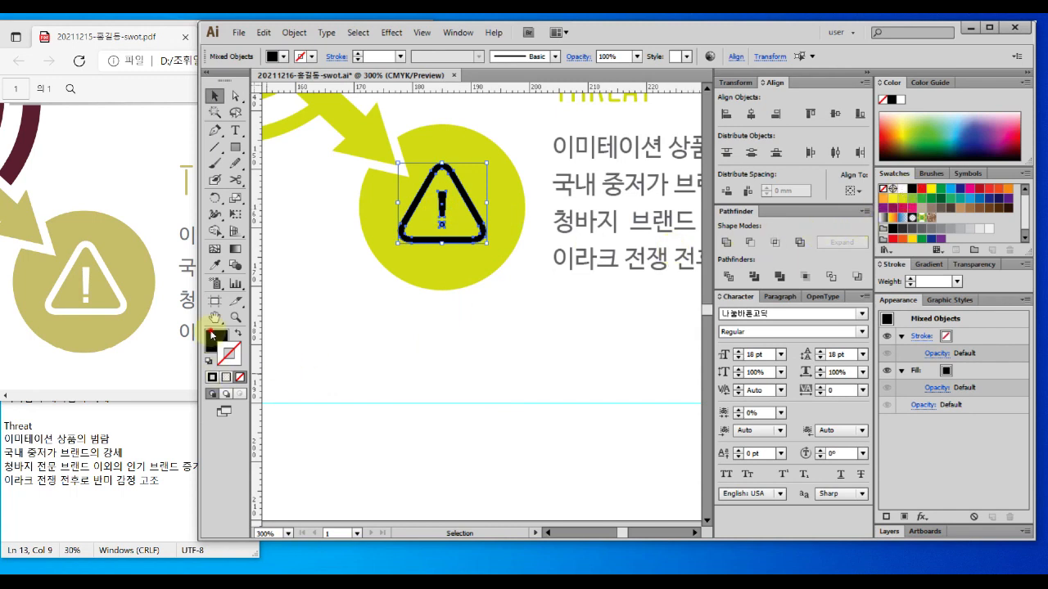
left_click(900, 190)
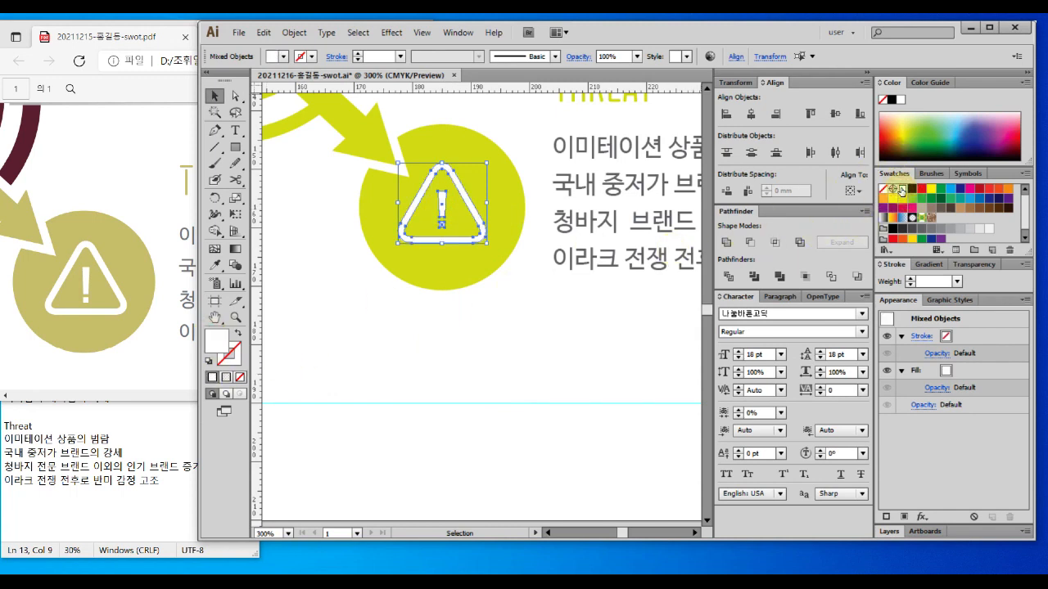
left_click(501, 347)
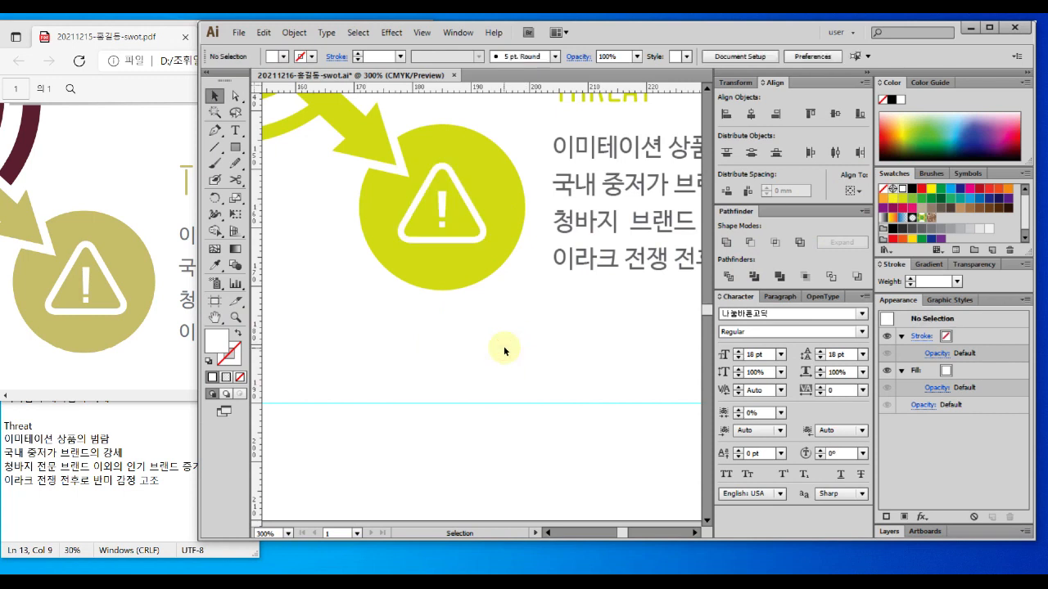
Step: Scale the white warning icon down slightly within the Threat circle so it suits the other icons
left_click(215, 319)
double_click(214, 319)
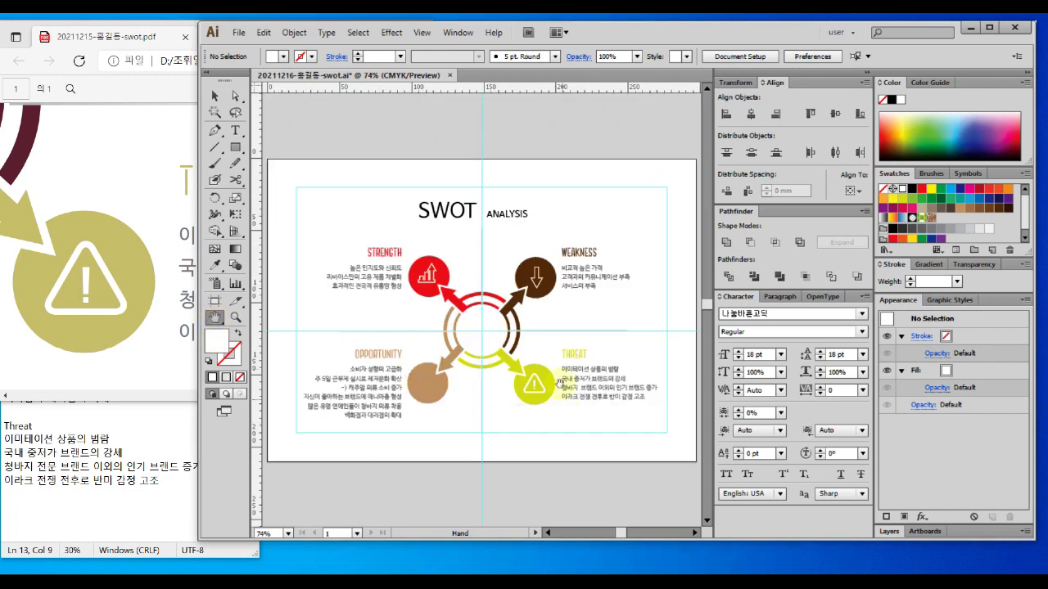
left_click(527, 354, "ctrl")
left_click(501, 310, "ctrl")
left_click_drag(503, 303, 556, 321)
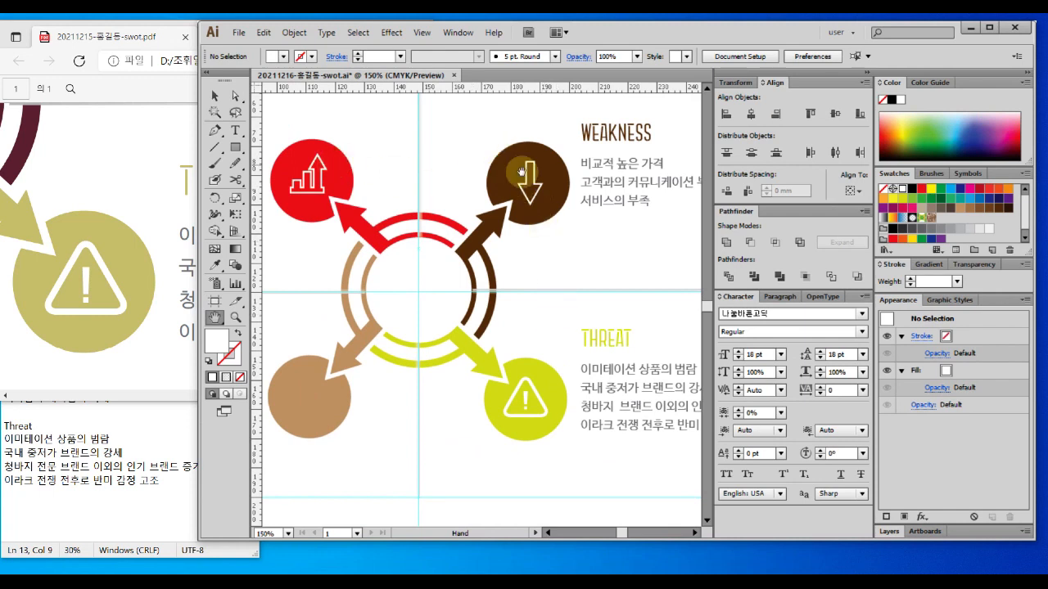
key("v")
left_click(215, 99)
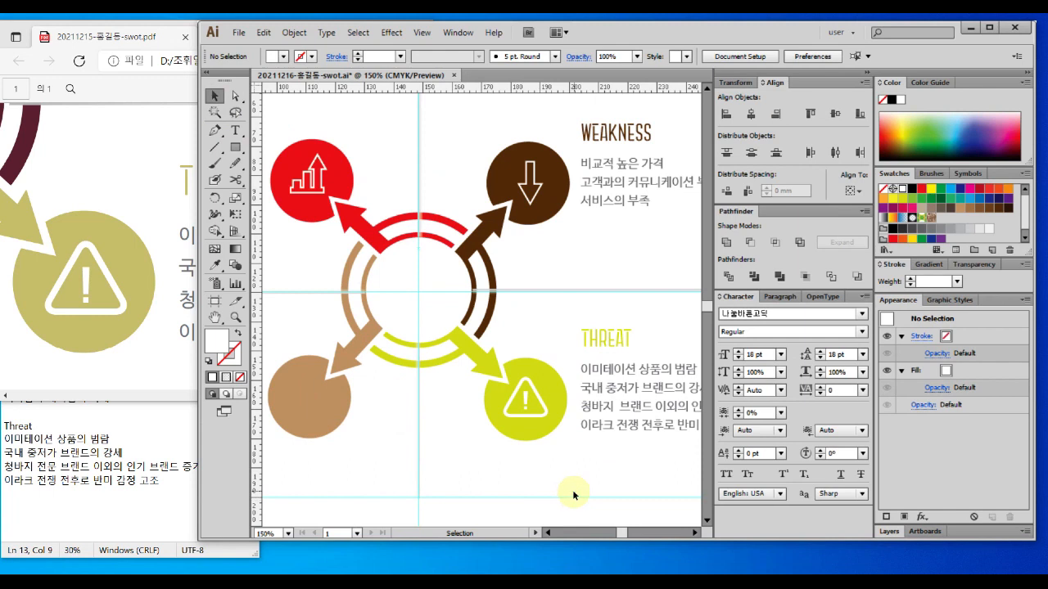
left_click_drag(571, 456, 547, 377)
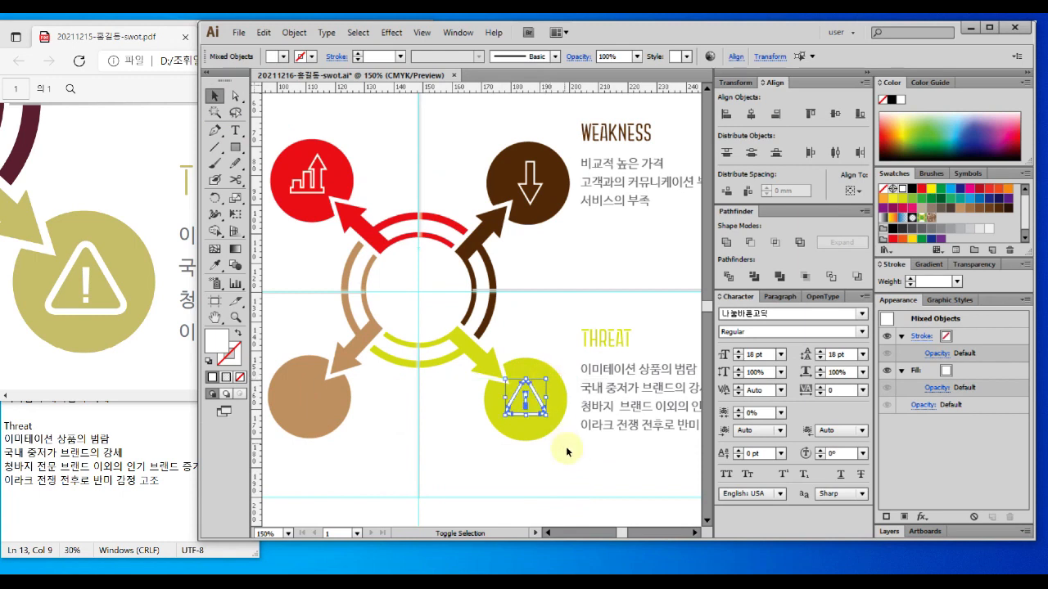
left_click(570, 453)
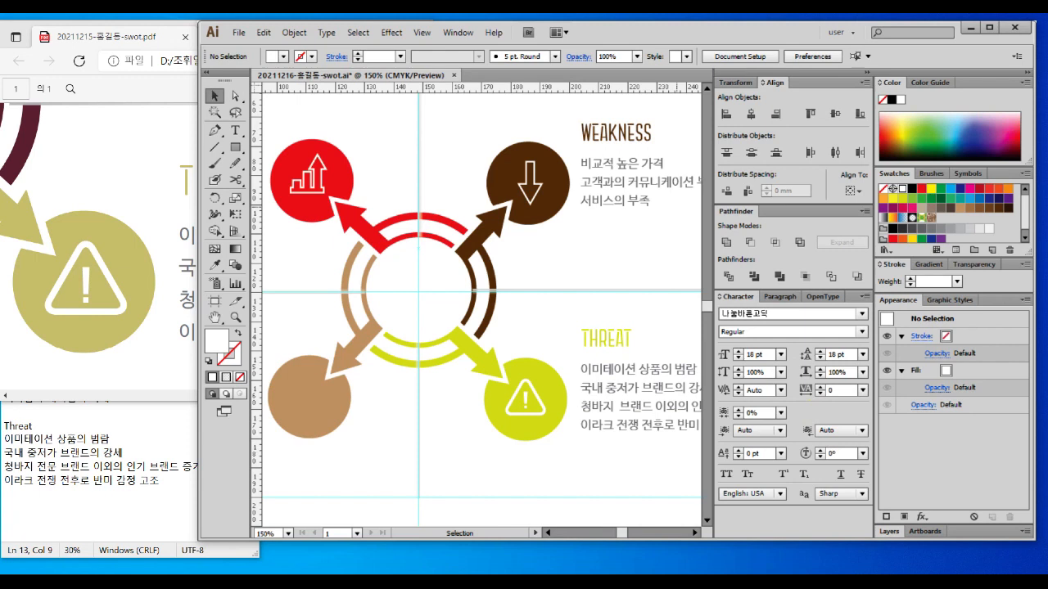
Step: Prepare the Ellipse tool near the Opportunity circle with no fill and a black 1 pt stroke
double_click(215, 320)
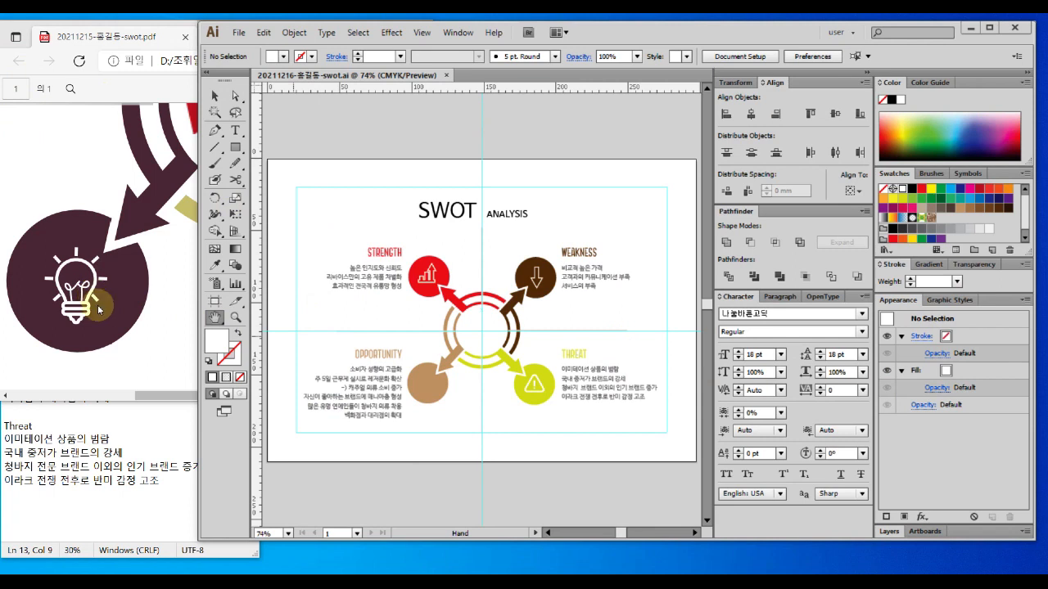
left_click(455, 408)
left_click(442, 294)
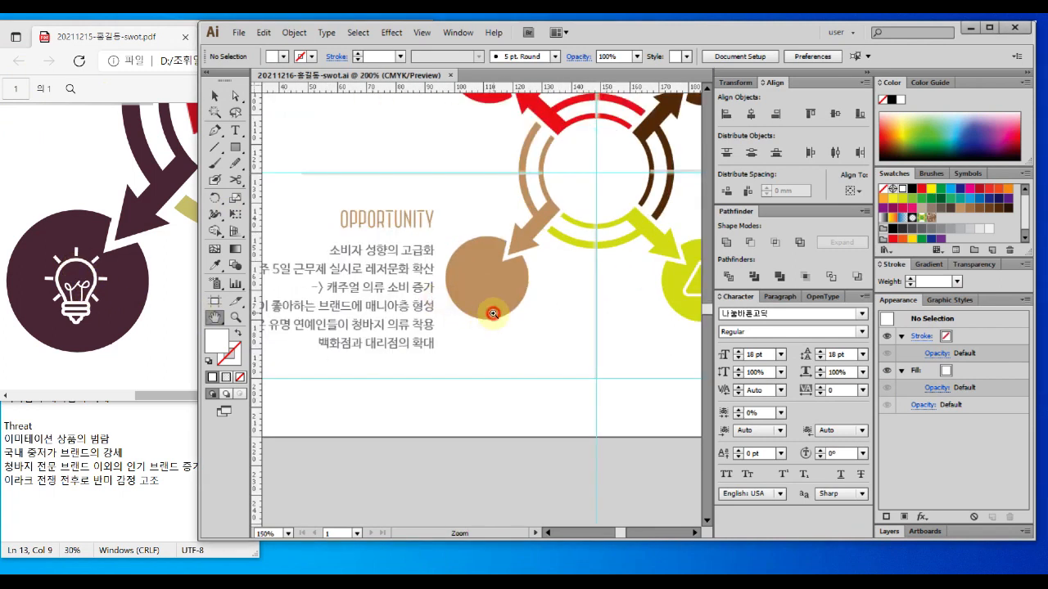
left_click(495, 312)
left_click(499, 313)
left_click_drag(486, 292, 463, 272)
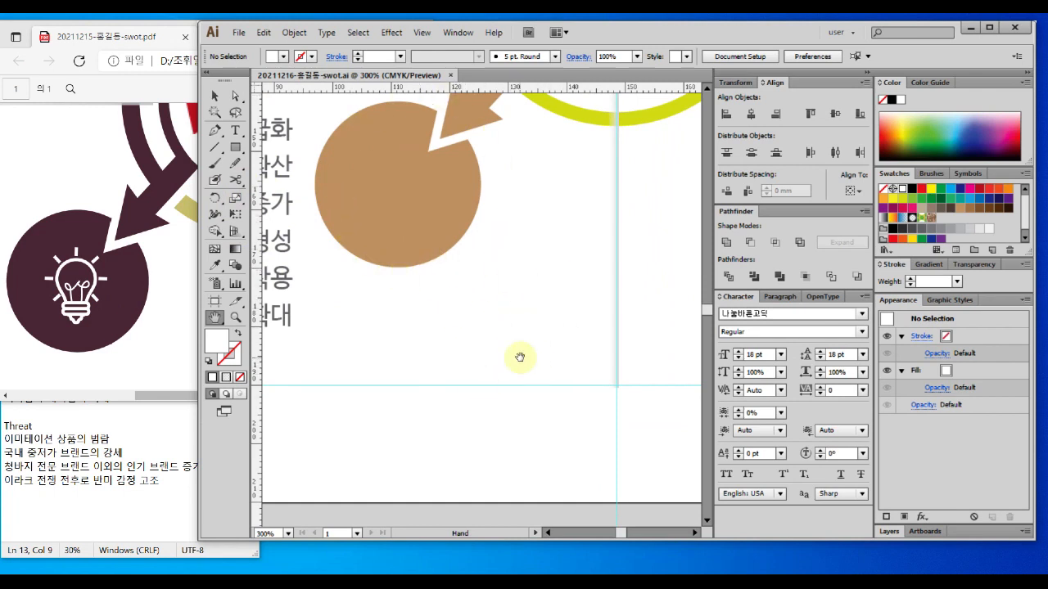
left_click(240, 149)
left_click_drag(241, 152, 291, 187)
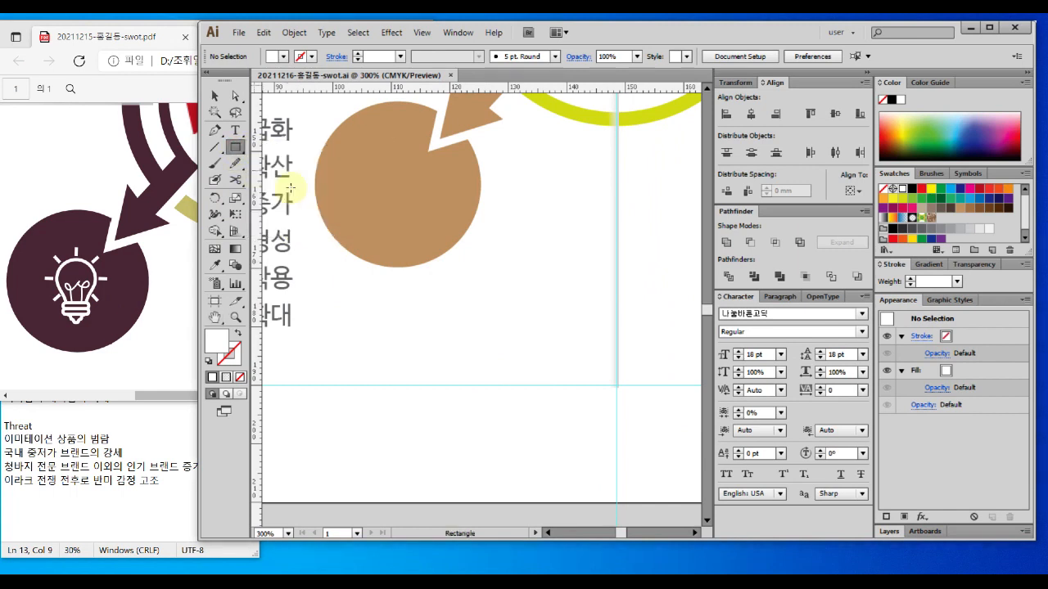
left_click(239, 334)
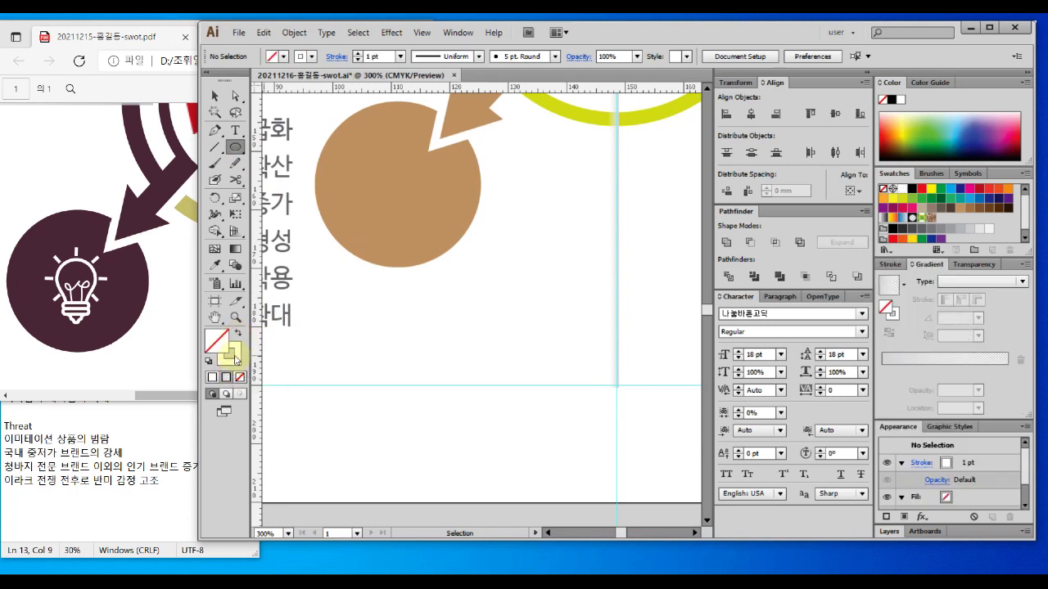
left_click(238, 361)
left_click(218, 339)
left_click(240, 378)
left_click(238, 358)
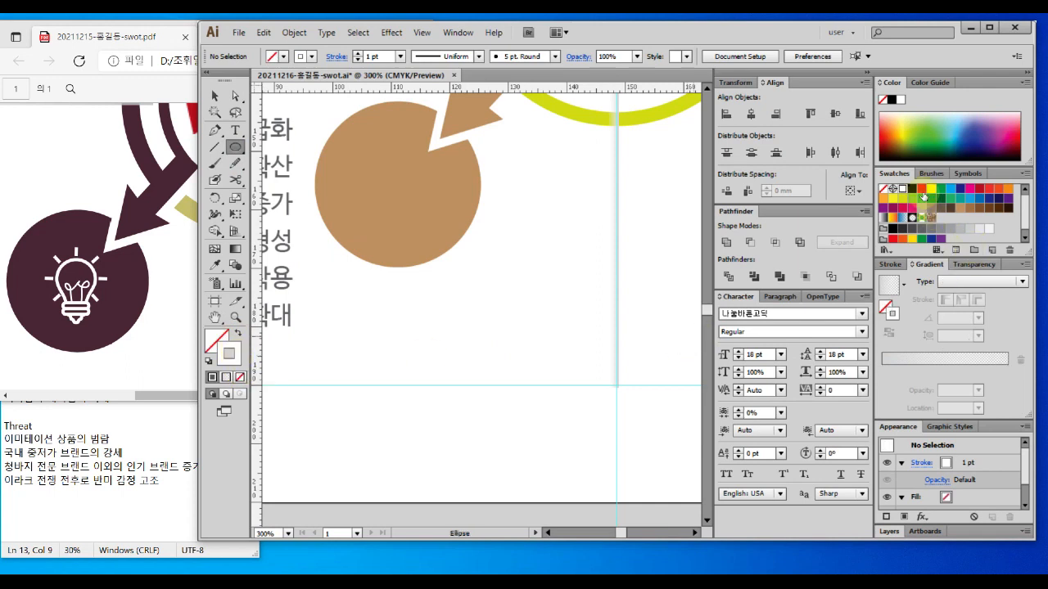
left_click(921, 189)
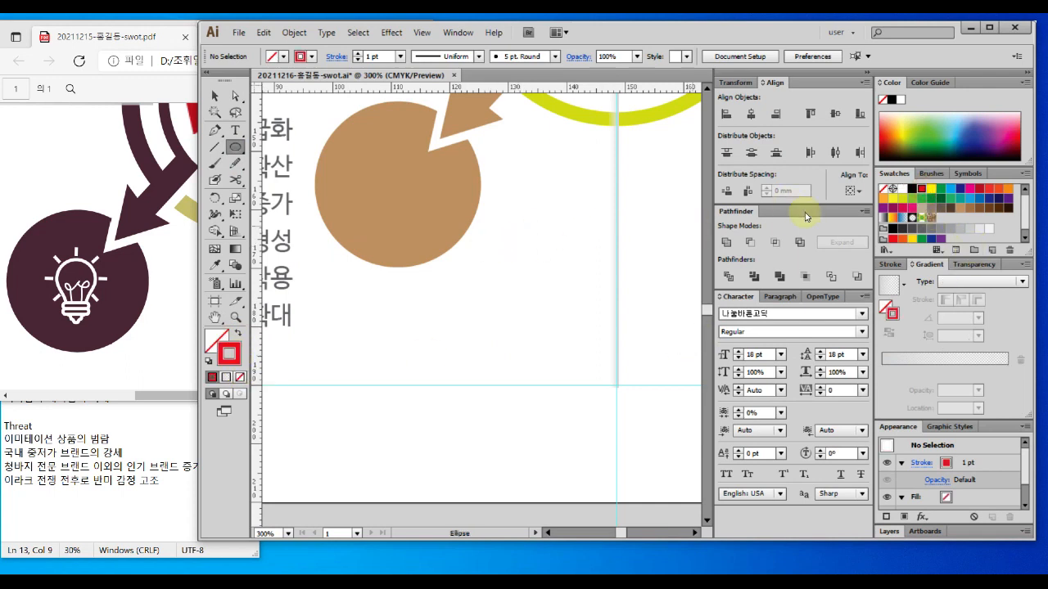
left_click(911, 189)
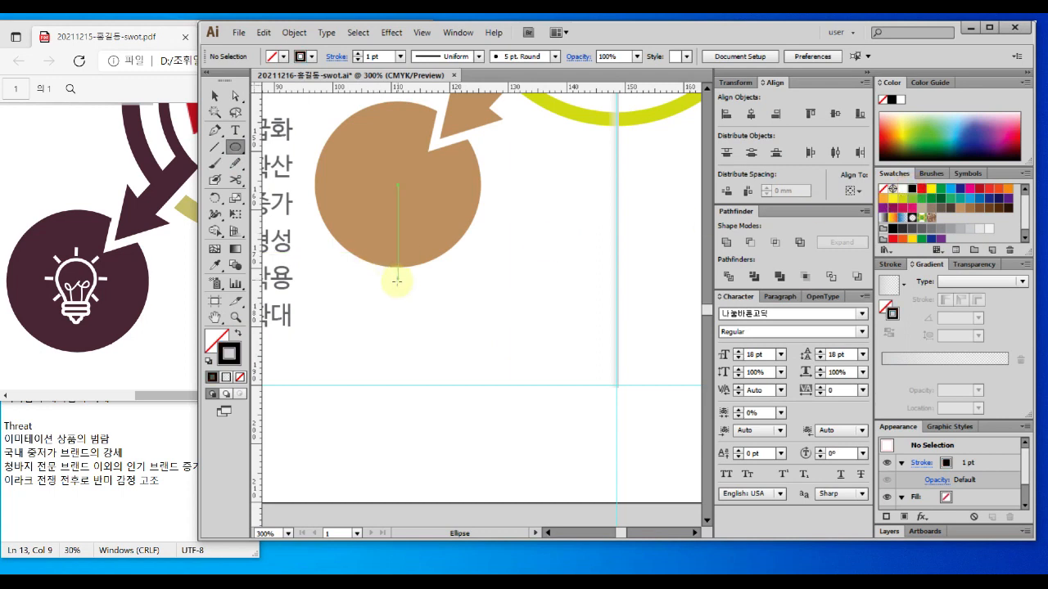
Step: Draw a circle slightly under half the Opportunity circle's width just beyond its lower right edge as the light bulb's glass
left_click_drag(481, 236, 552, 309)
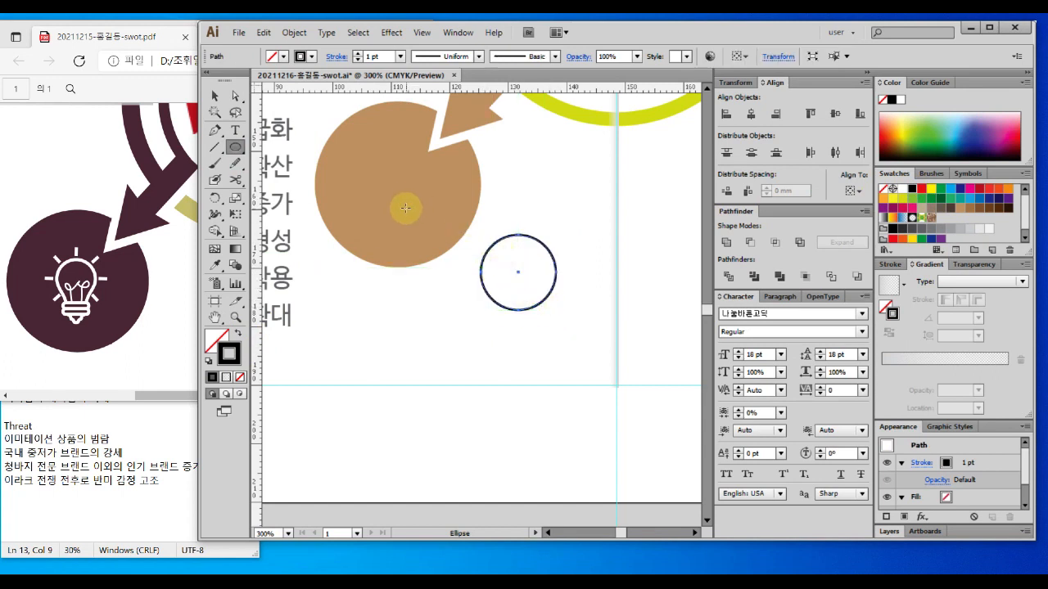
key("ctrl+2")
mouse_move(421, 196)
left_mouse_down()
mouse_move(380, 165)
mouse_move(416, 147)
mouse_move(416, 199)
left_mouse_up()
key("Escape")
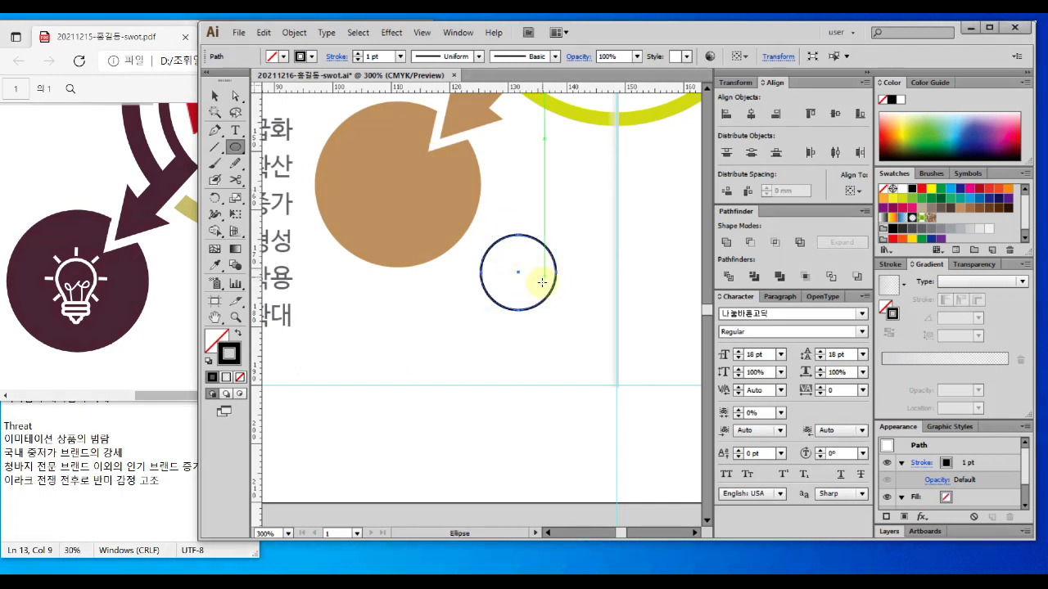
Step: Draw a tall rectangle overlapping the small circle's lower part and a smaller rectangle overlapping the tall one's bottom edge
left_click_drag(237, 147, 271, 148)
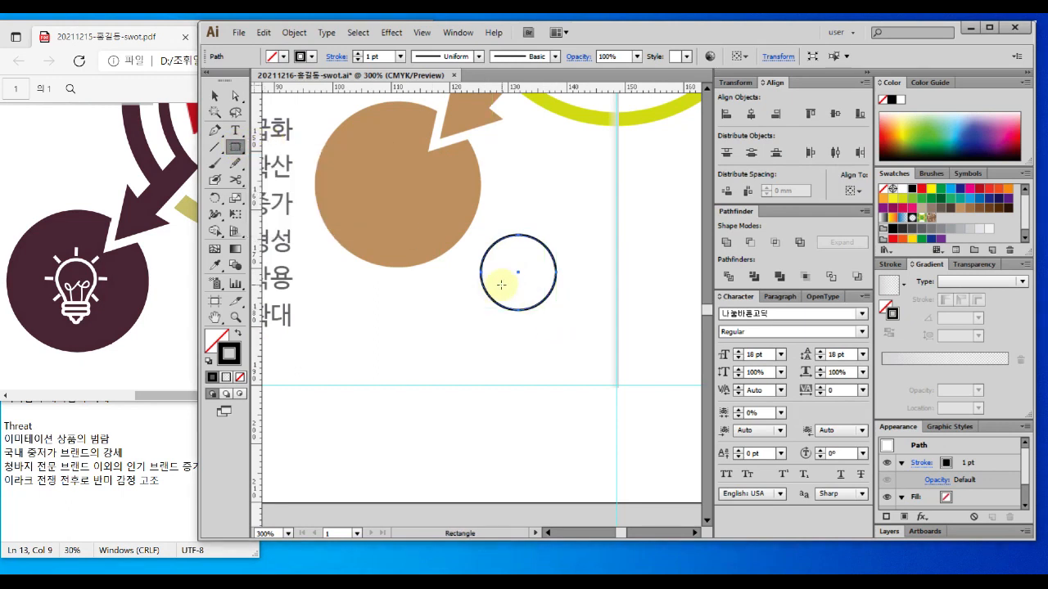
left_click_drag(499, 280, 529, 356)
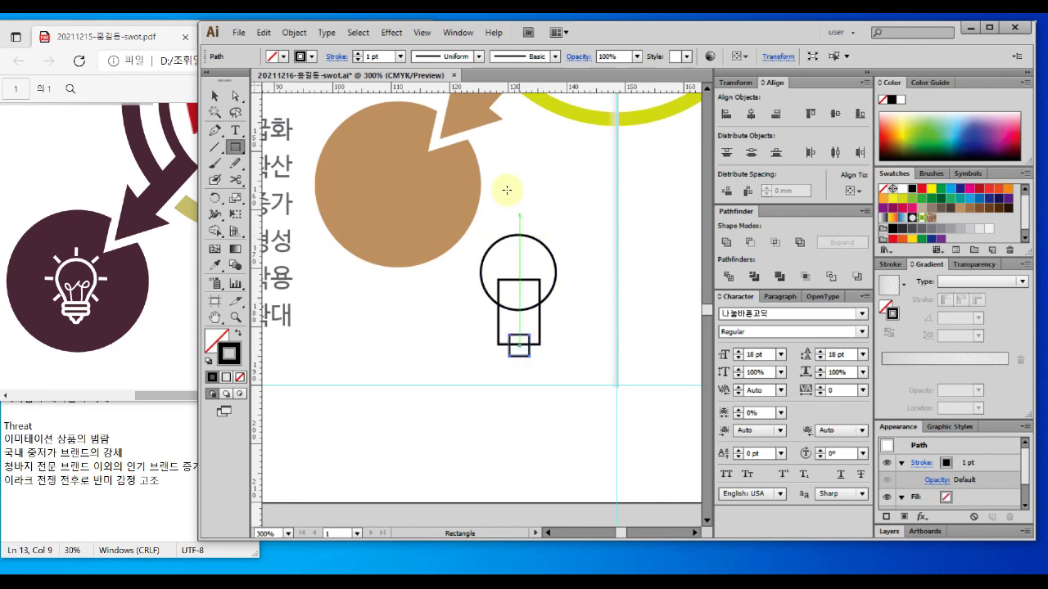
left_click(213, 96)
left_click(589, 325)
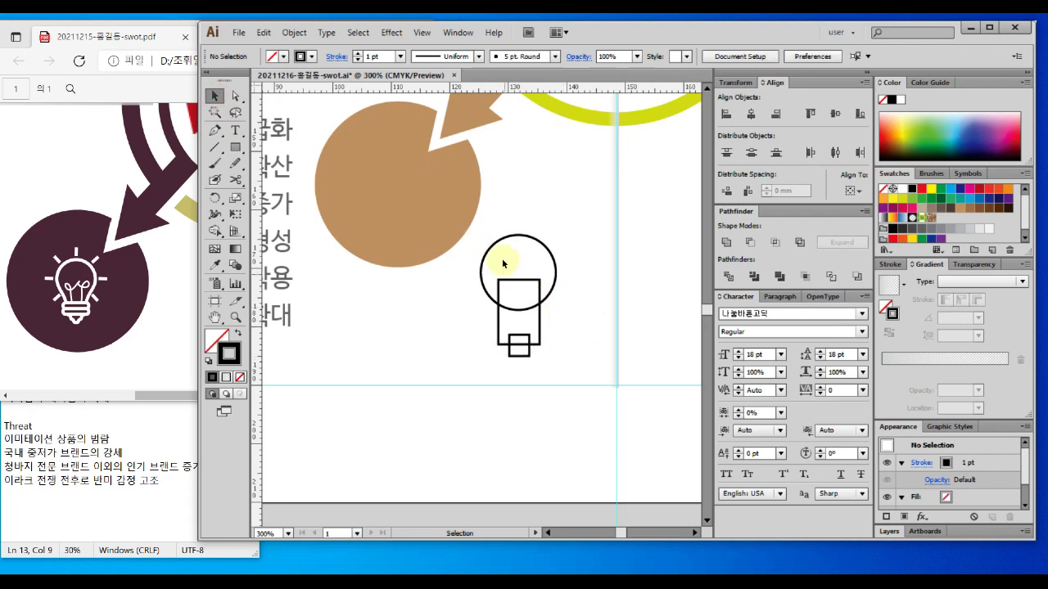
Step: Align the bulb's circle and both rectangles on their horizontal centres, relative to the selection
left_click_drag(494, 213, 545, 362)
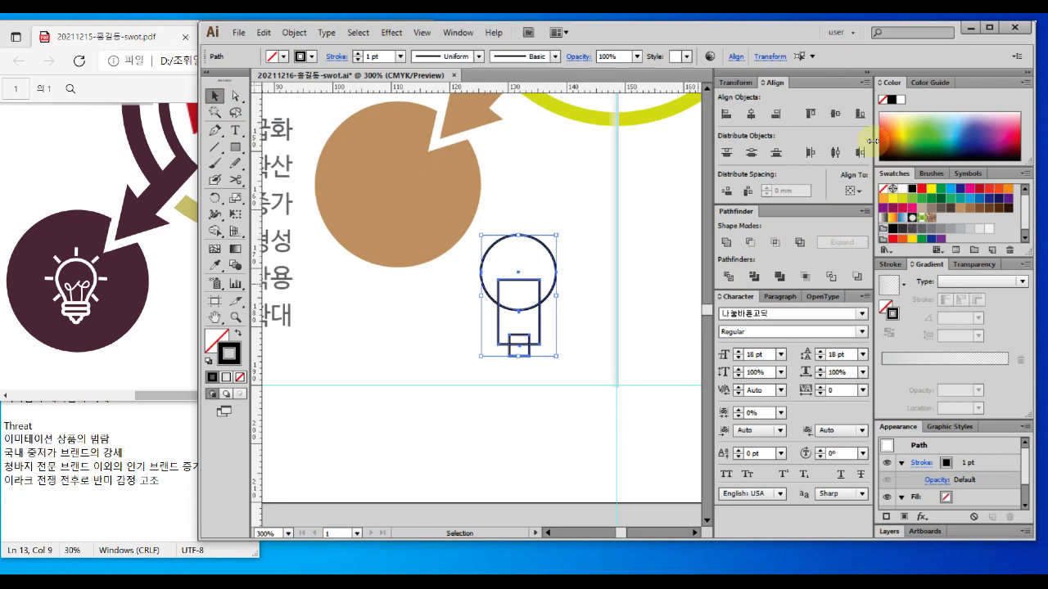
left_click(852, 191)
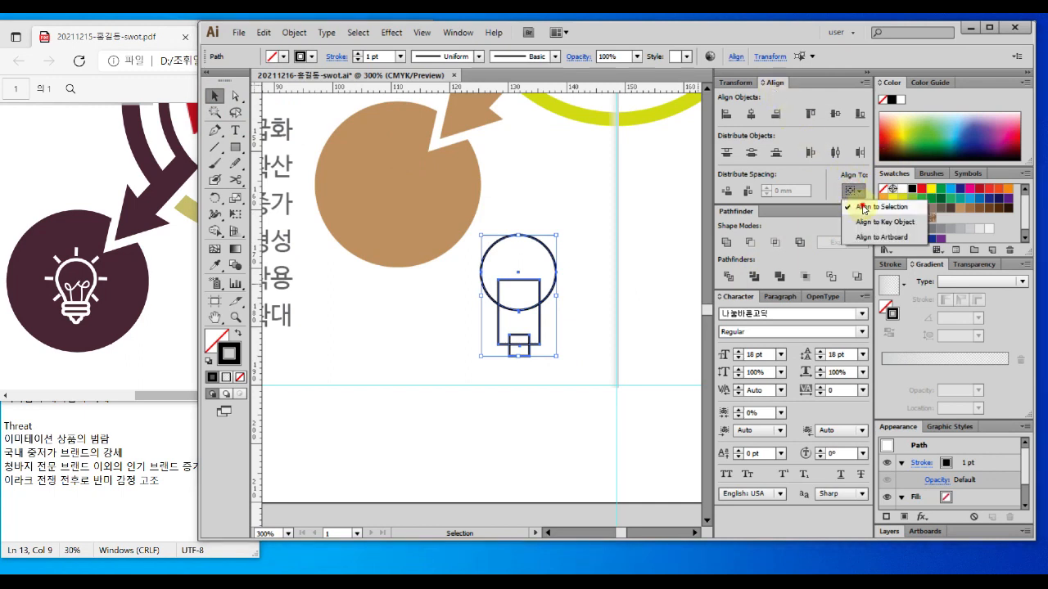
left_click(864, 208)
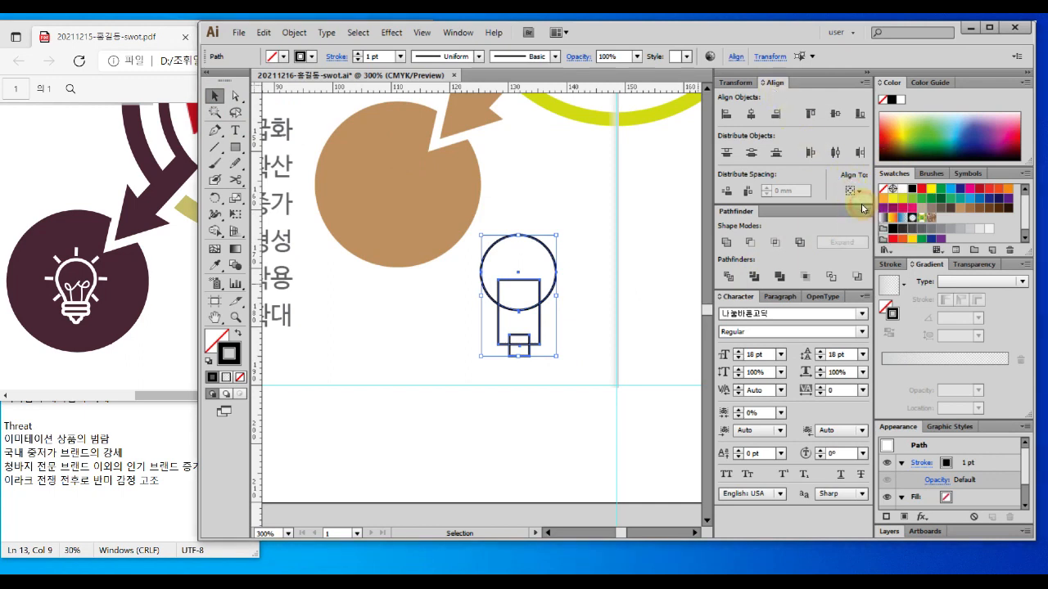
left_click(753, 116)
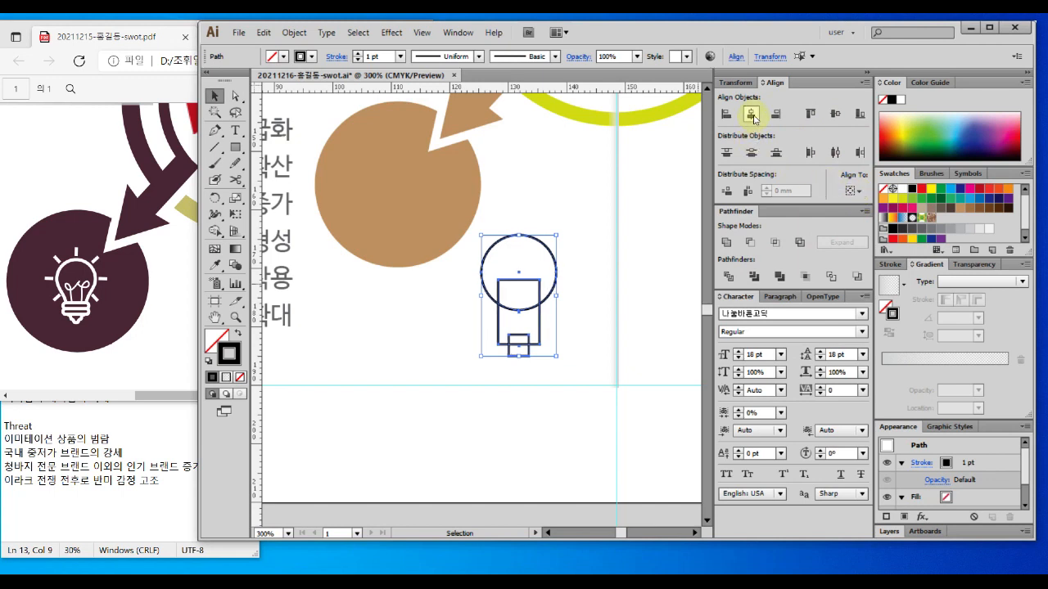
left_click(518, 192)
key("backslash")
left_click_drag(518, 180, 537, 454)
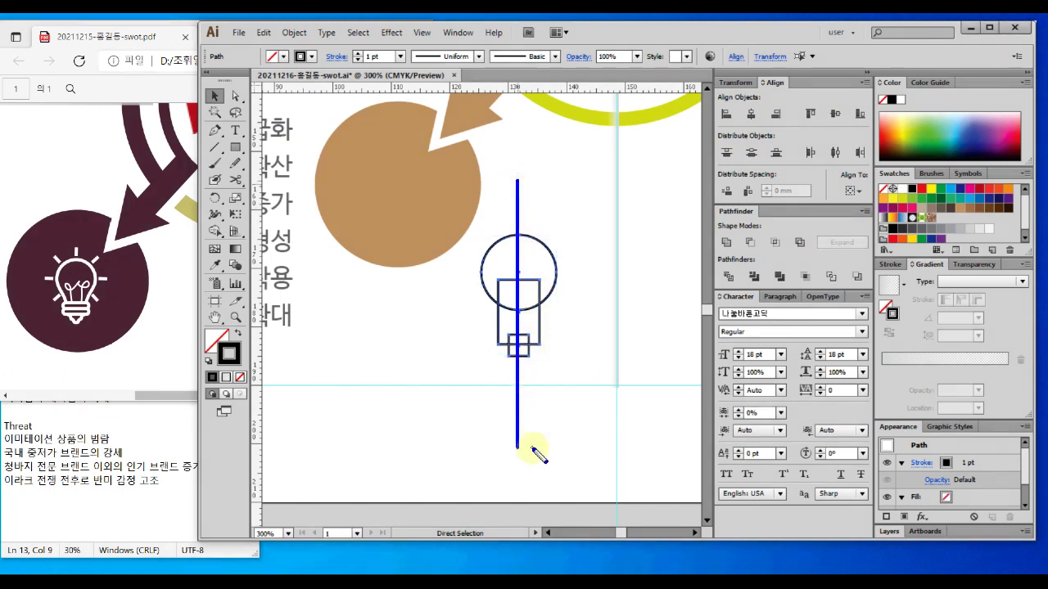
key("Escape")
left_click(578, 318)
Step: Unite the small circle and both overlapping rectangles into a single light bulb outline with Pathfinder
left_click_drag(562, 351, 499, 221)
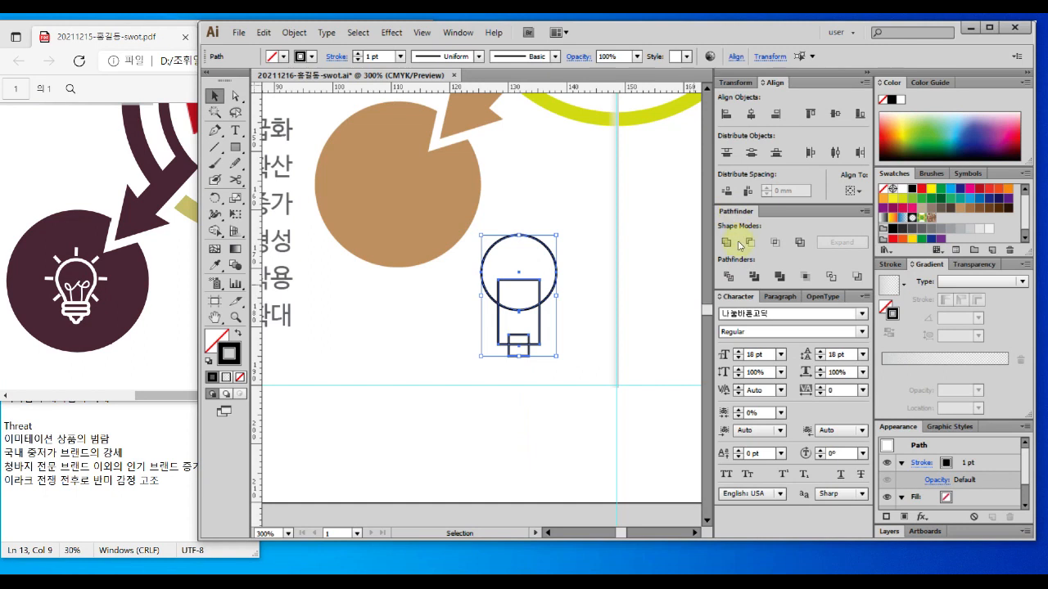
key("ctrl+alt+d")
mouse_move(731, 253)
left_mouse_down()
mouse_move(731, 234)
mouse_move(721, 265)
left_mouse_up()
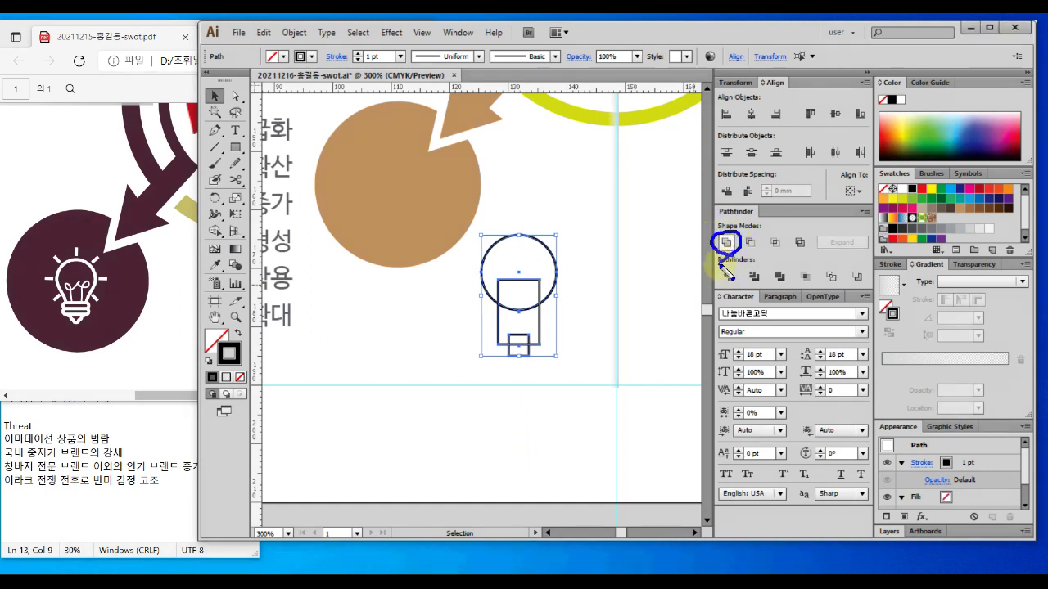
key("ctrl+alt+d")
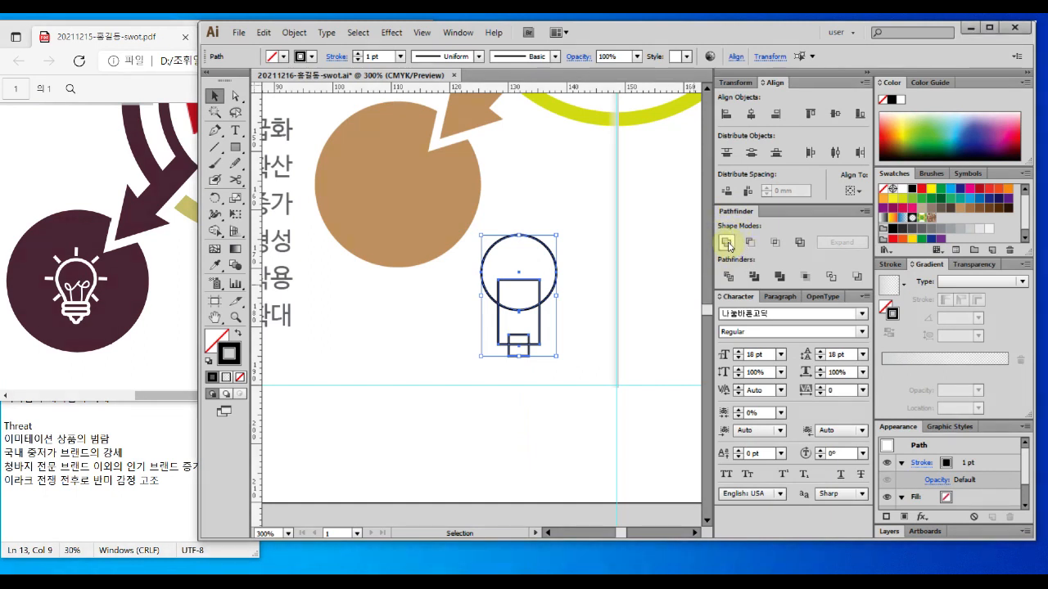
left_click(726, 243)
left_click(606, 318)
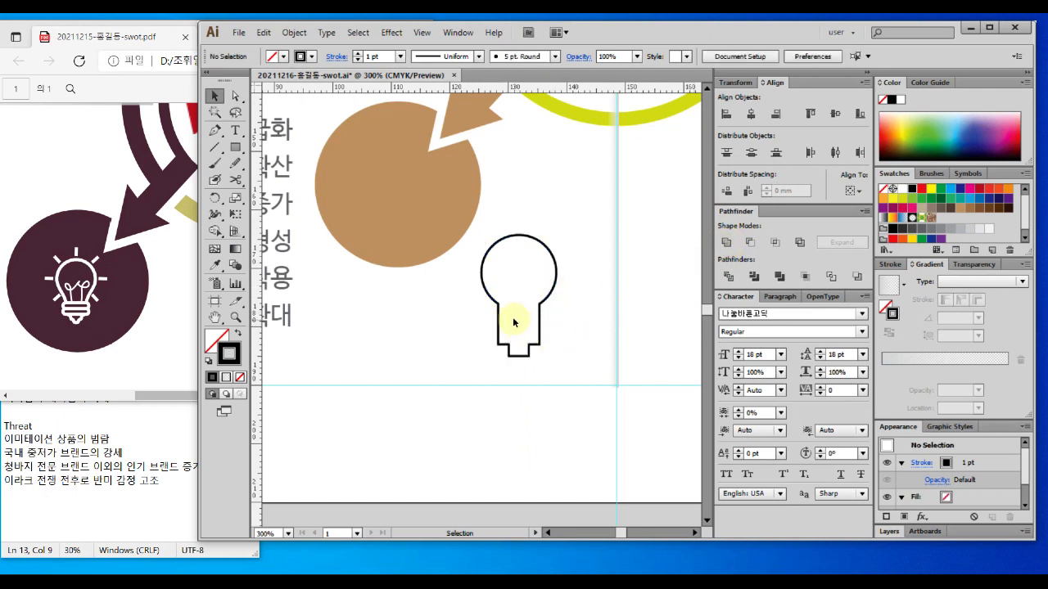
key("ctrl+alt+d")
mouse_move(491, 306)
left_mouse_down()
mouse_move(496, 296)
mouse_move(506, 308)
mouse_move(542, 299)
mouse_move(543, 311)
left_mouse_up()
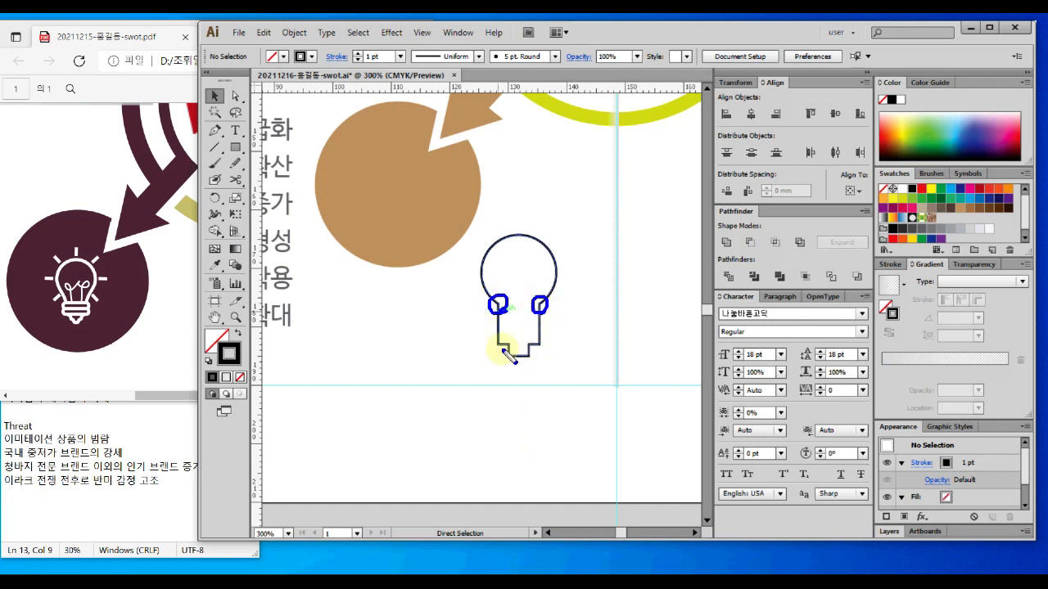
mouse_move(504, 348)
left_mouse_down()
mouse_move(511, 359)
mouse_move(540, 342)
left_mouse_up()
left_click(565, 331)
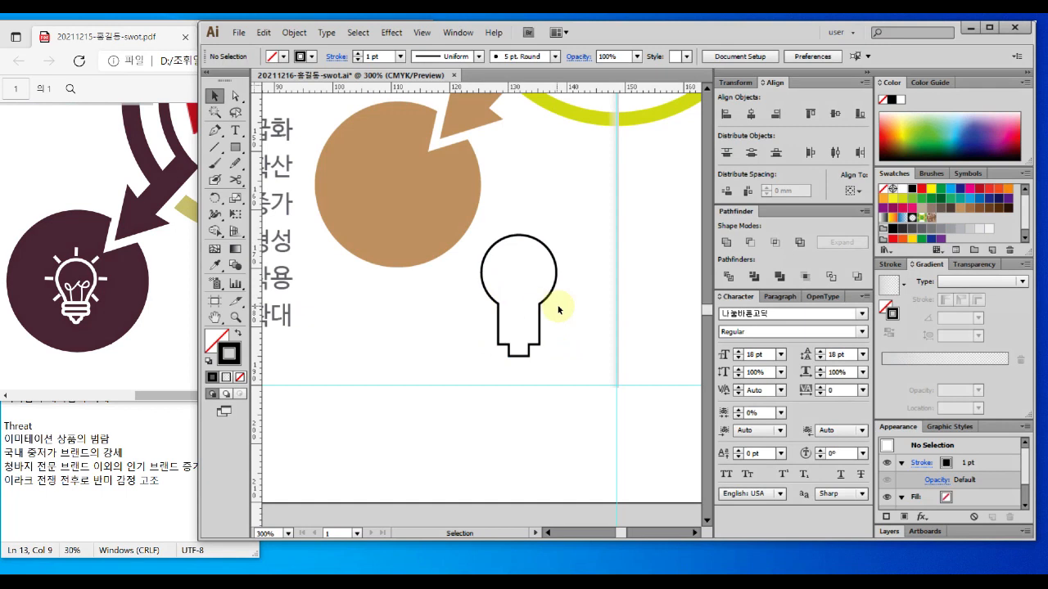
Step: Apply the Round Corners effect with a 3 mm radius and preview enabled to the bulb outline
left_click_drag(524, 208, 518, 365)
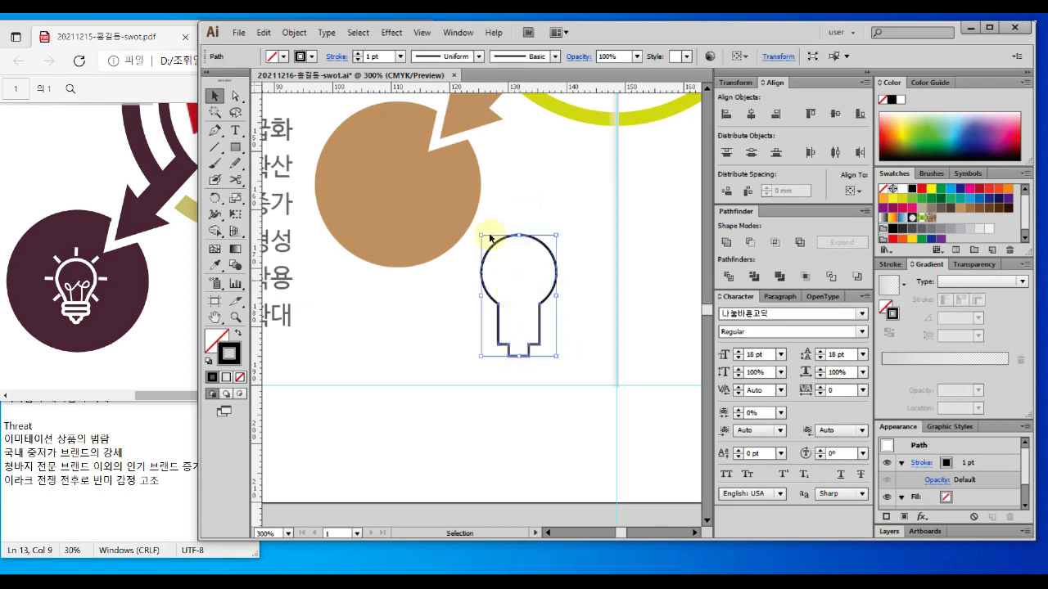
left_click(391, 33)
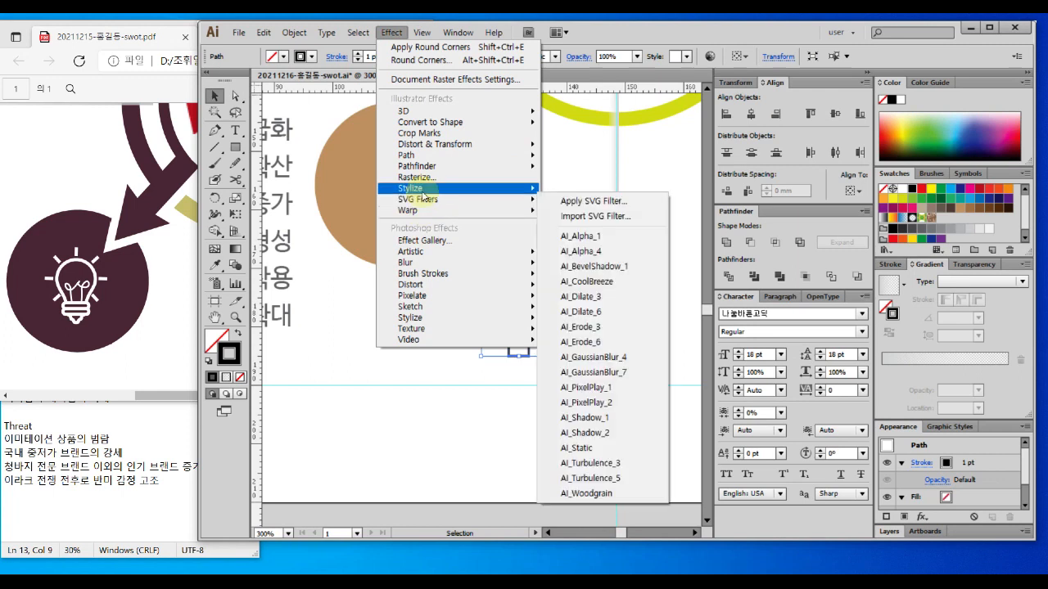
mouse_move(459, 188)
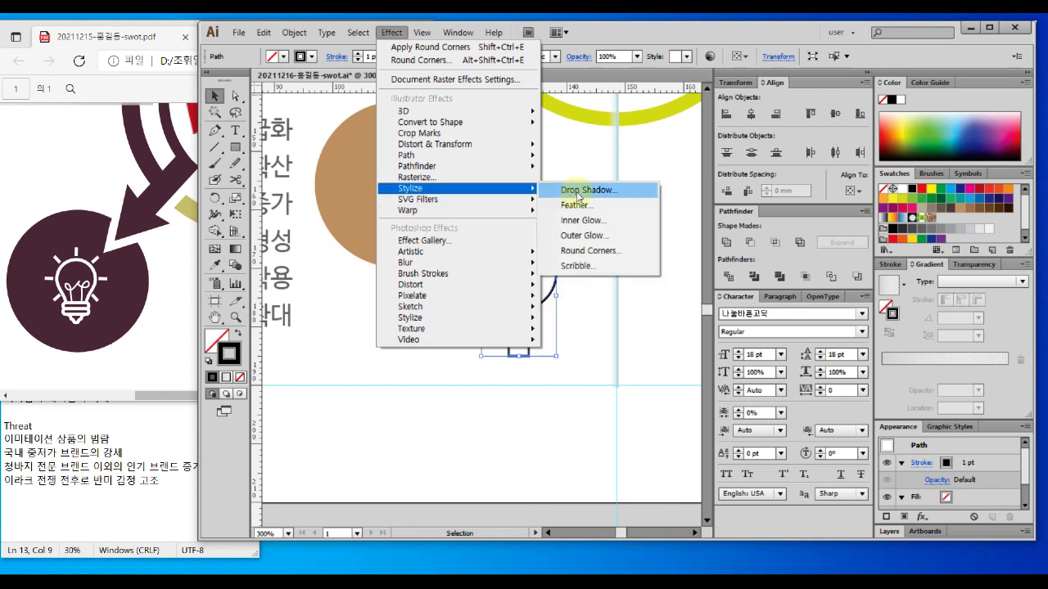
left_click(602, 254)
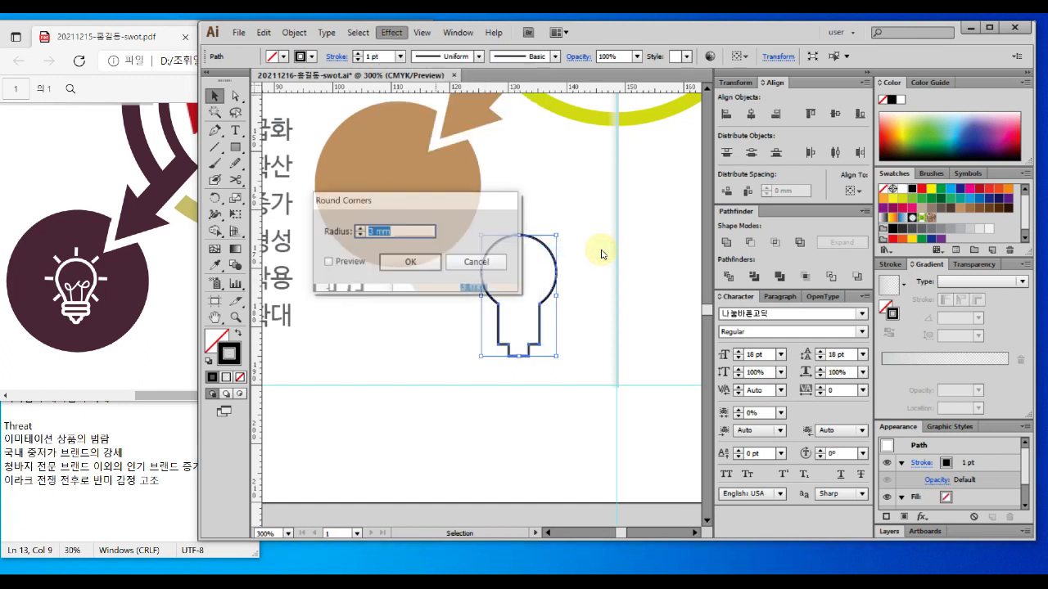
left_click_drag(392, 204, 346, 254)
left_click(282, 312)
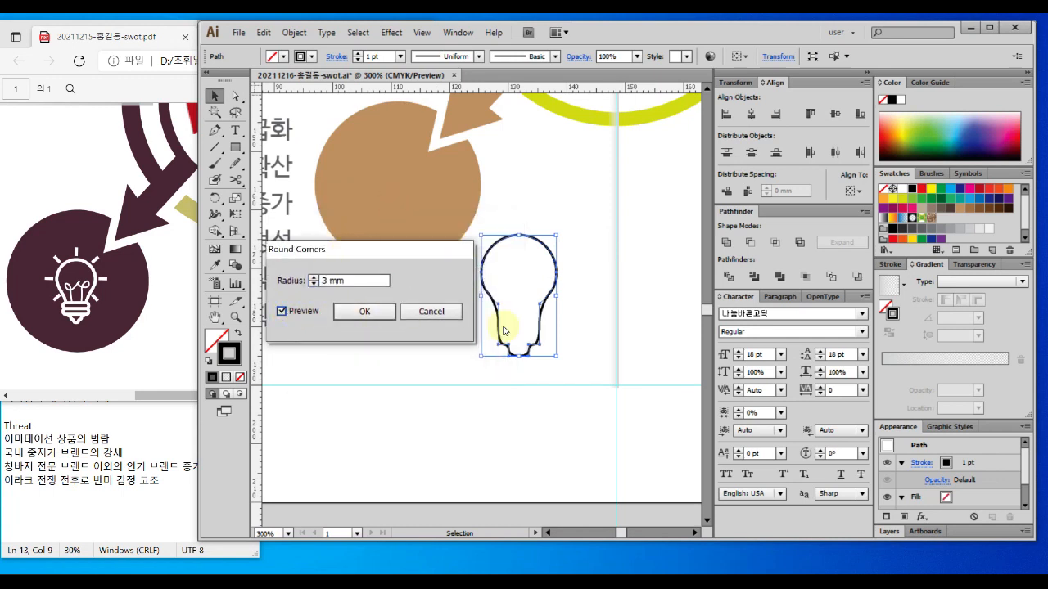
left_click(352, 313)
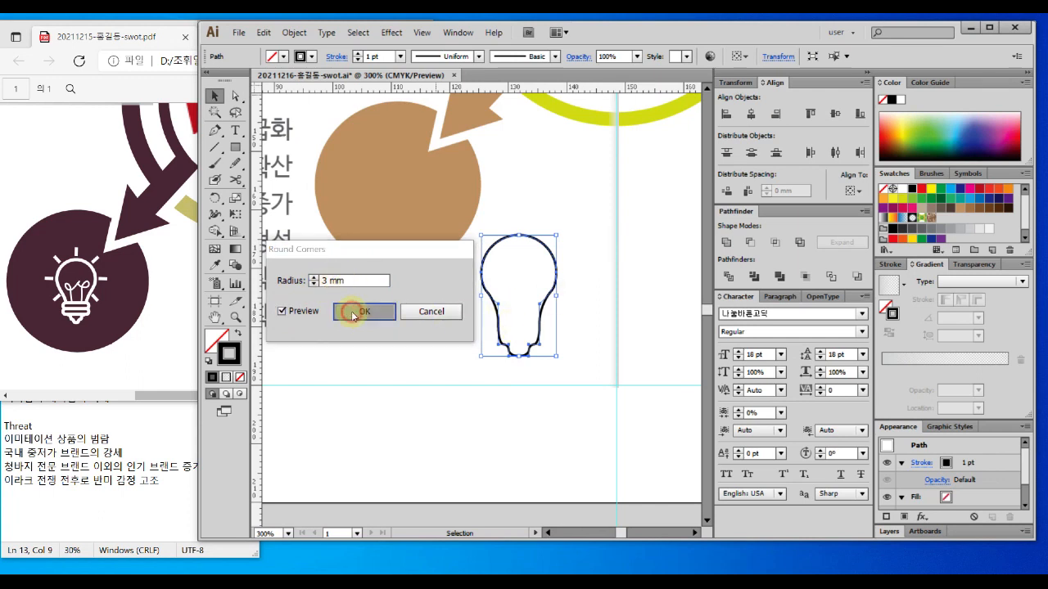
left_click(622, 304)
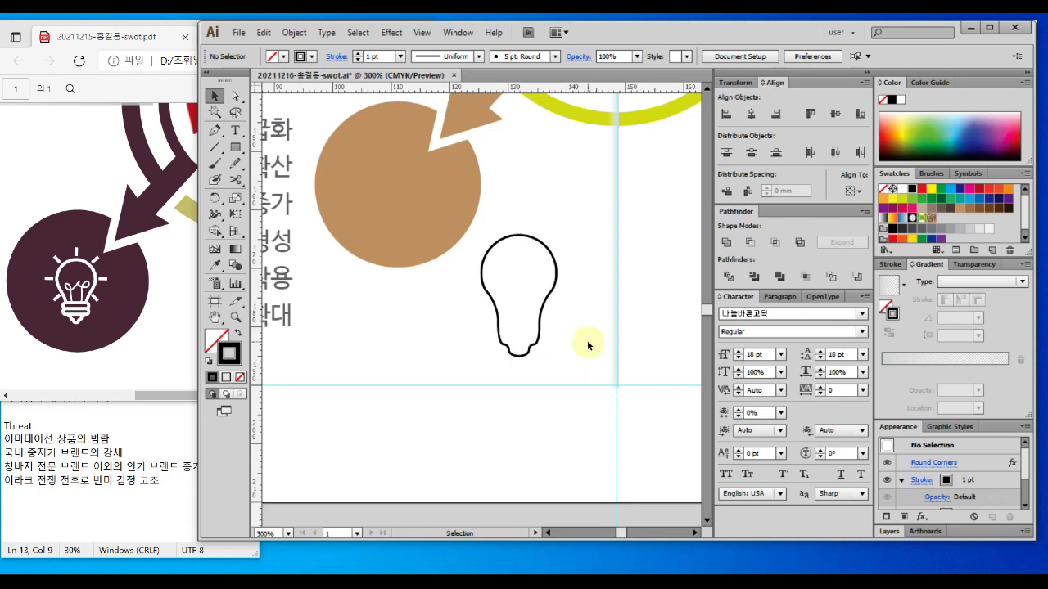
Step: Expand the appearance of the bulb outline so its rounded corners become an editable path
left_click_drag(565, 325, 510, 241)
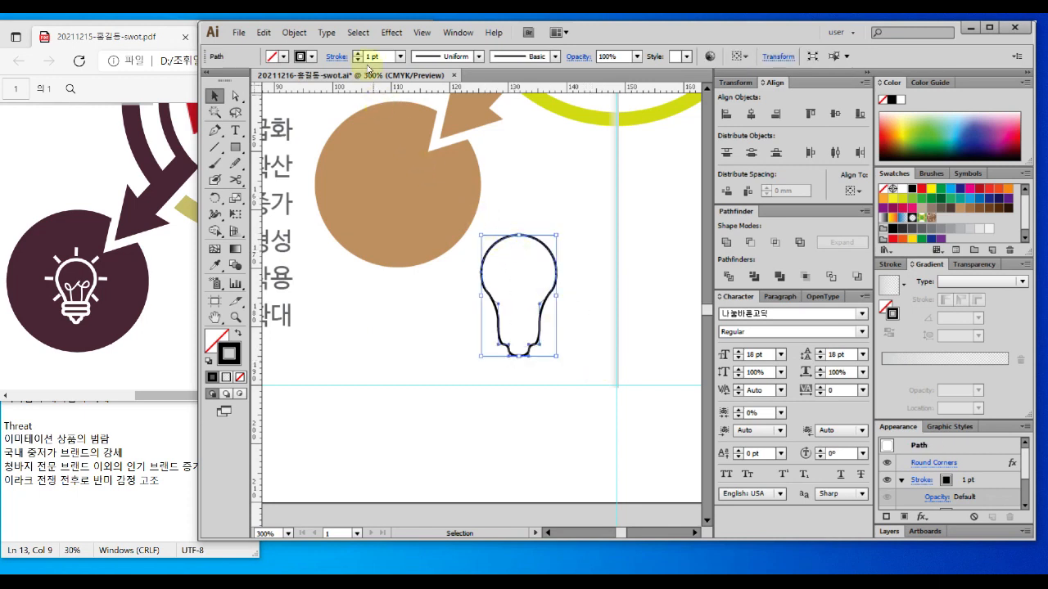
left_click(525, 304)
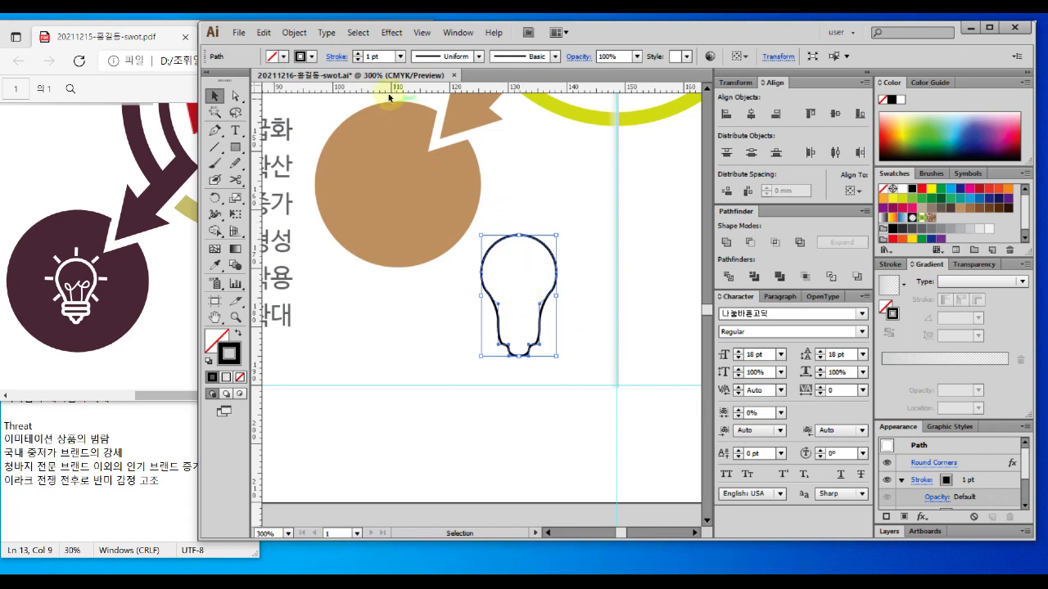
left_click(293, 34)
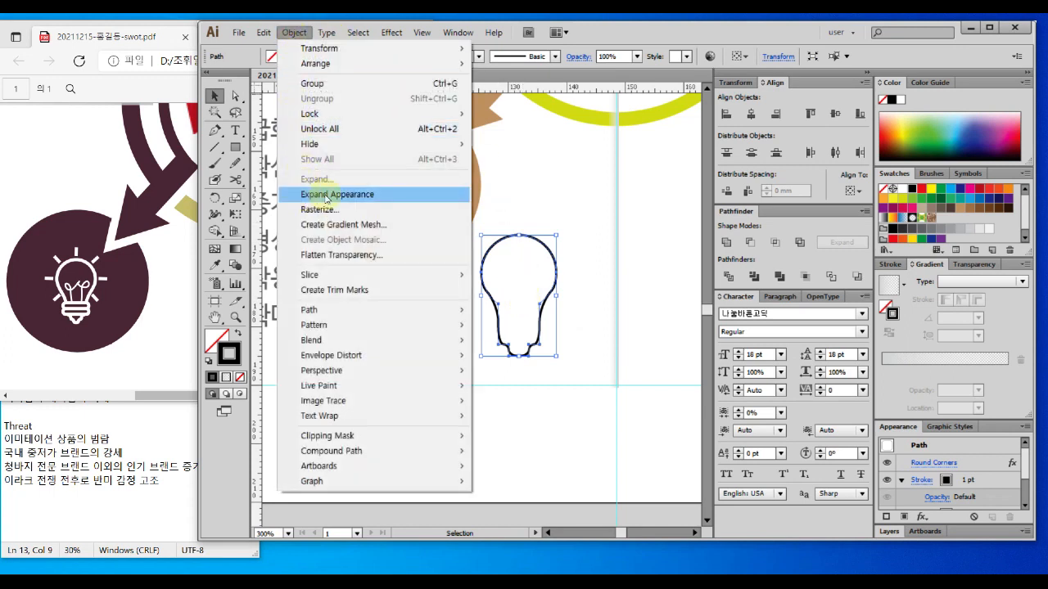
left_click(364, 195)
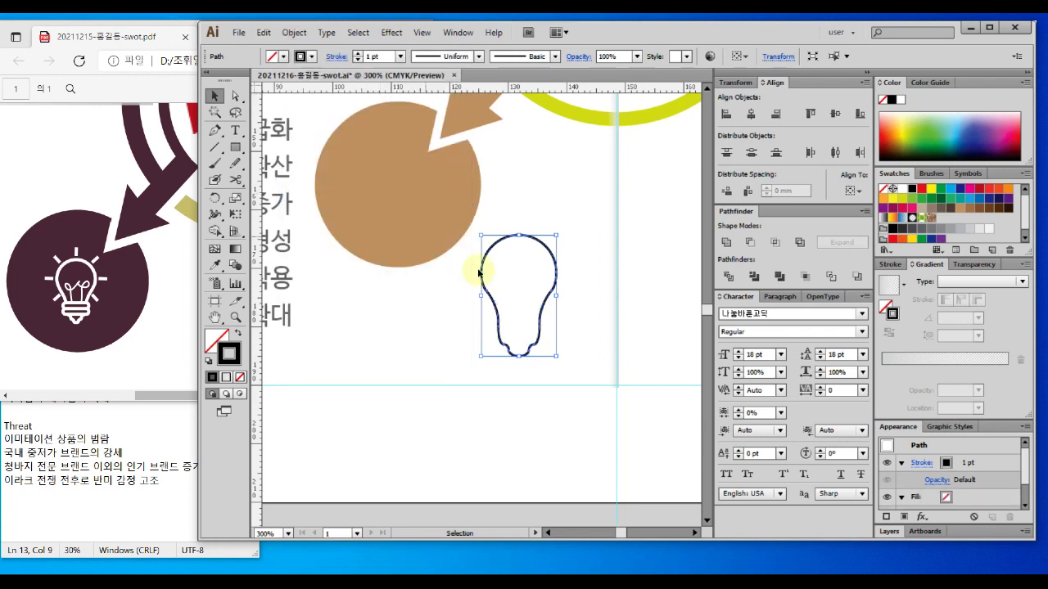
left_click(601, 333)
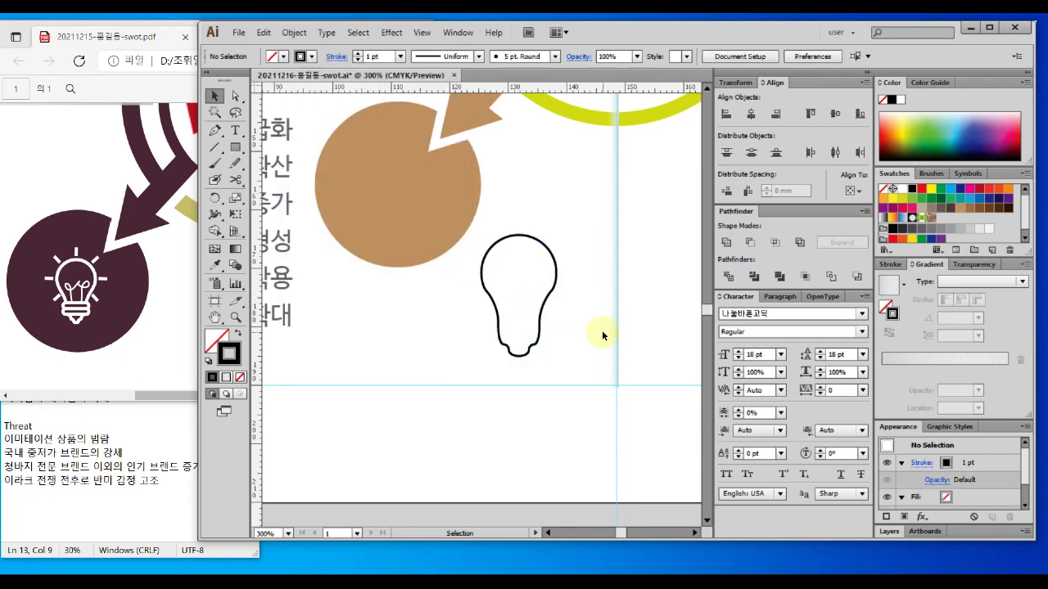
Step: Smooth the bulb outline with the Smooth tool along both sides where the glass narrows into the neck
left_click(502, 314)
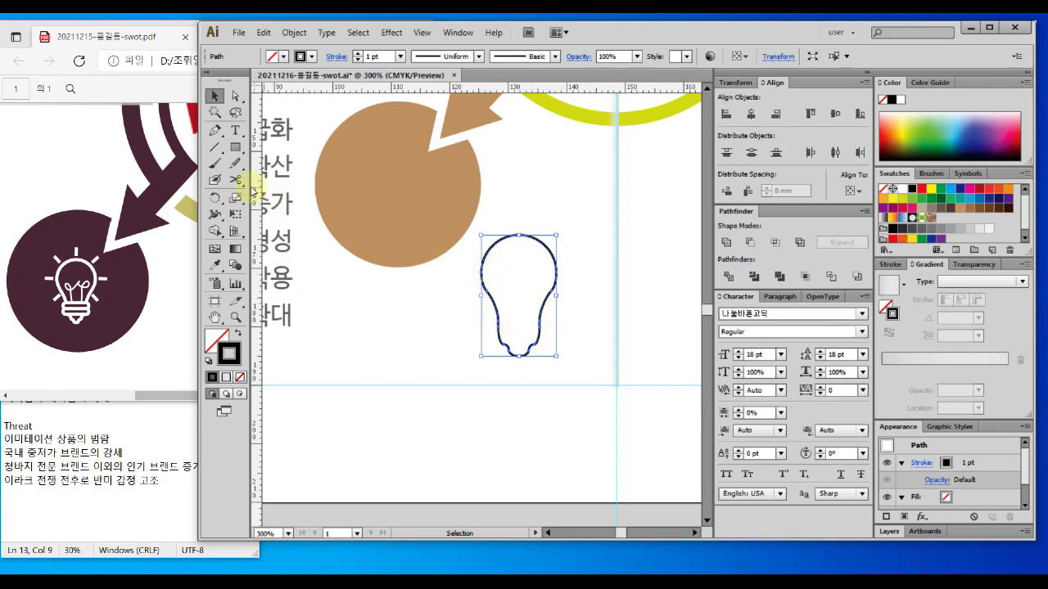
mouse_move(238, 173)
left_mouse_down()
mouse_move(280, 160)
mouse_move(293, 181)
left_mouse_up()
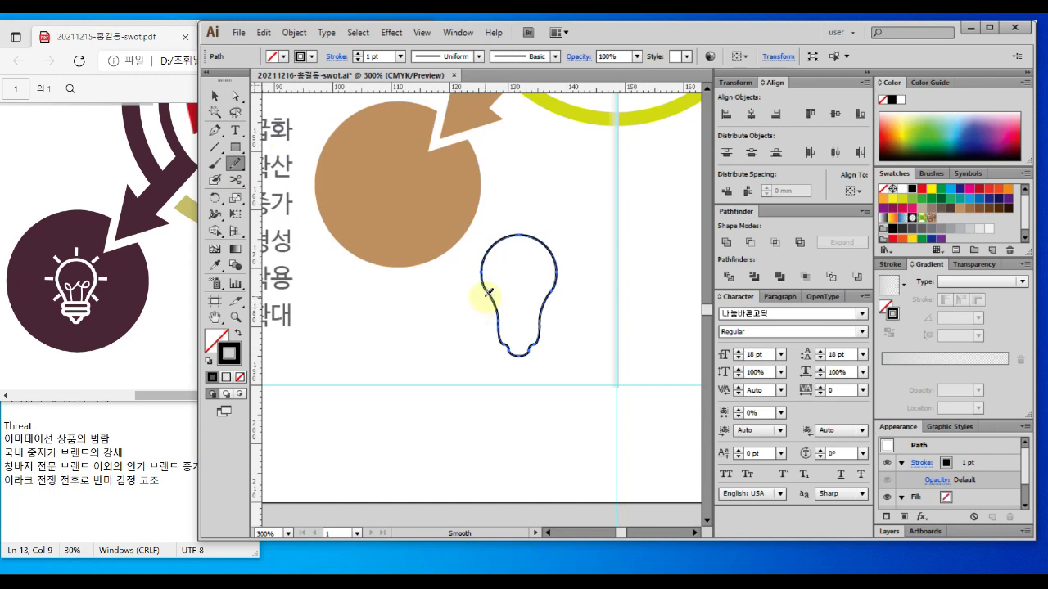
mouse_move(485, 280)
left_mouse_down()
mouse_move(496, 308)
mouse_move(560, 336)
mouse_move(567, 282)
mouse_move(556, 279)
mouse_move(533, 342)
left_mouse_up()
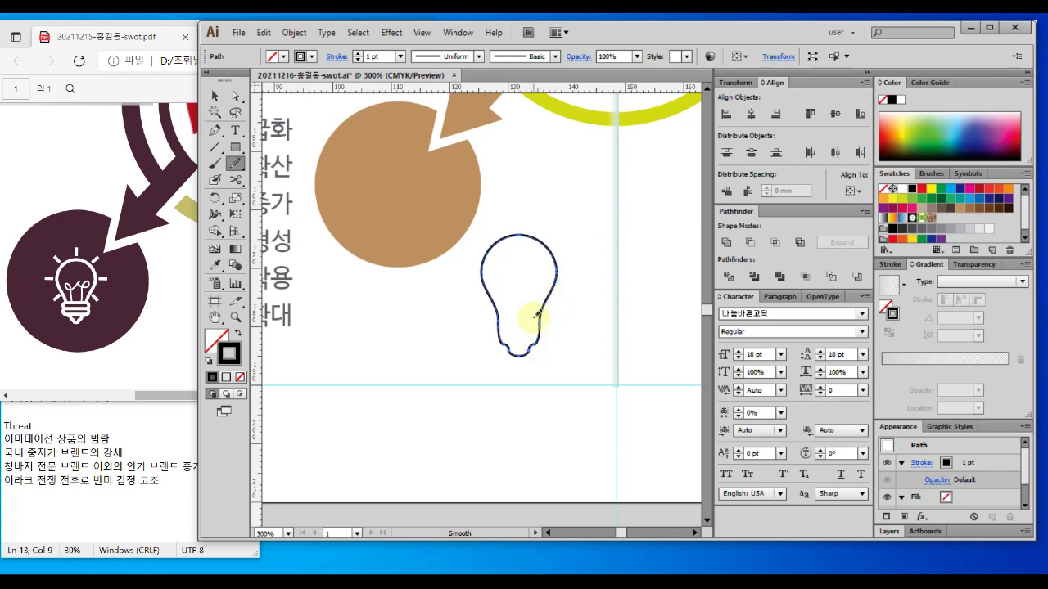
key("v")
left_click_drag(480, 260, 493, 300)
left_click_drag(560, 258, 547, 296)
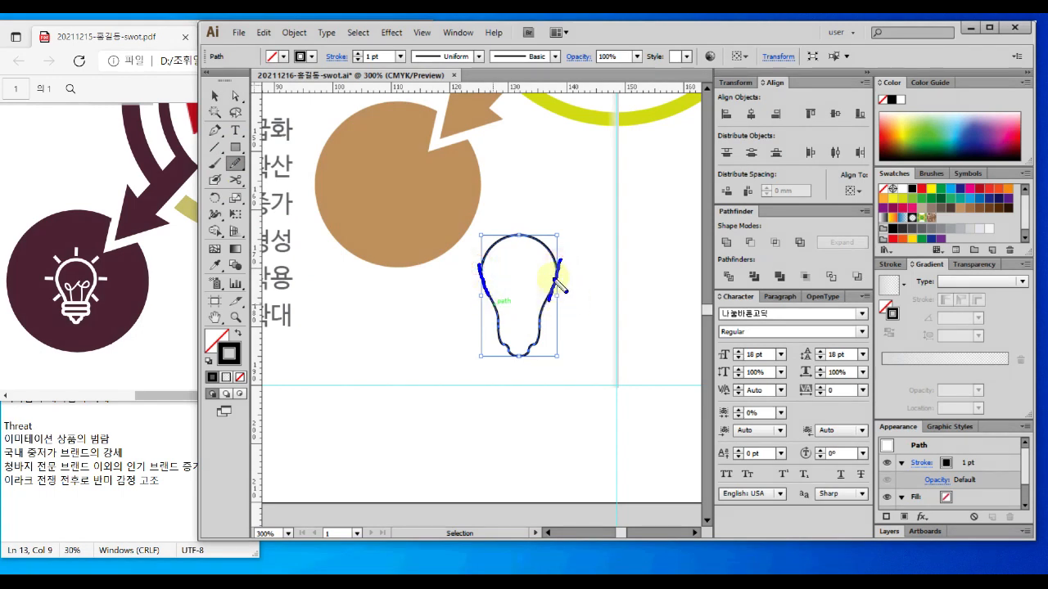
key("Escape")
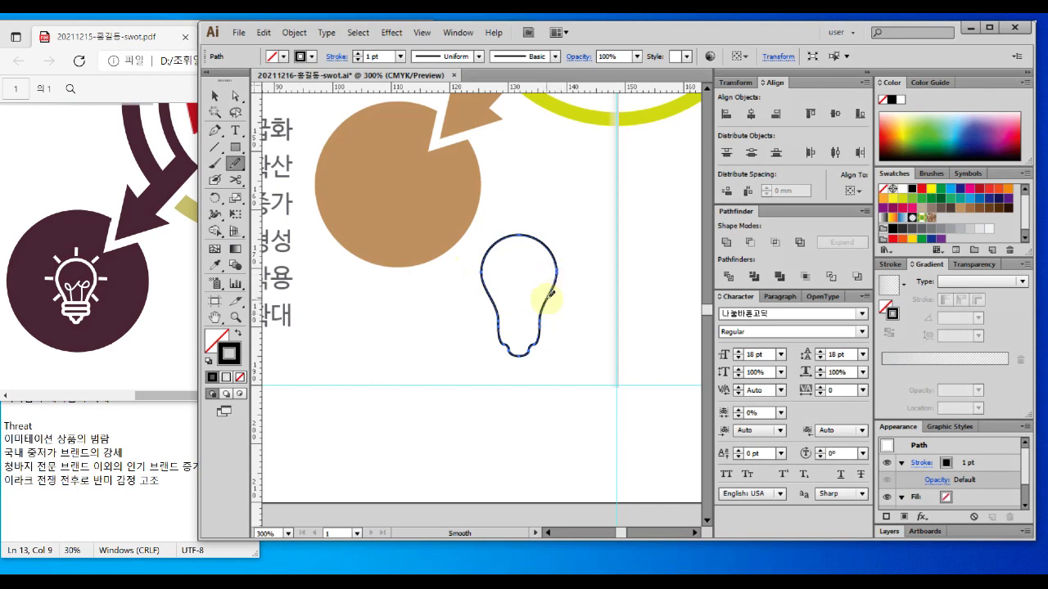
left_click(214, 96)
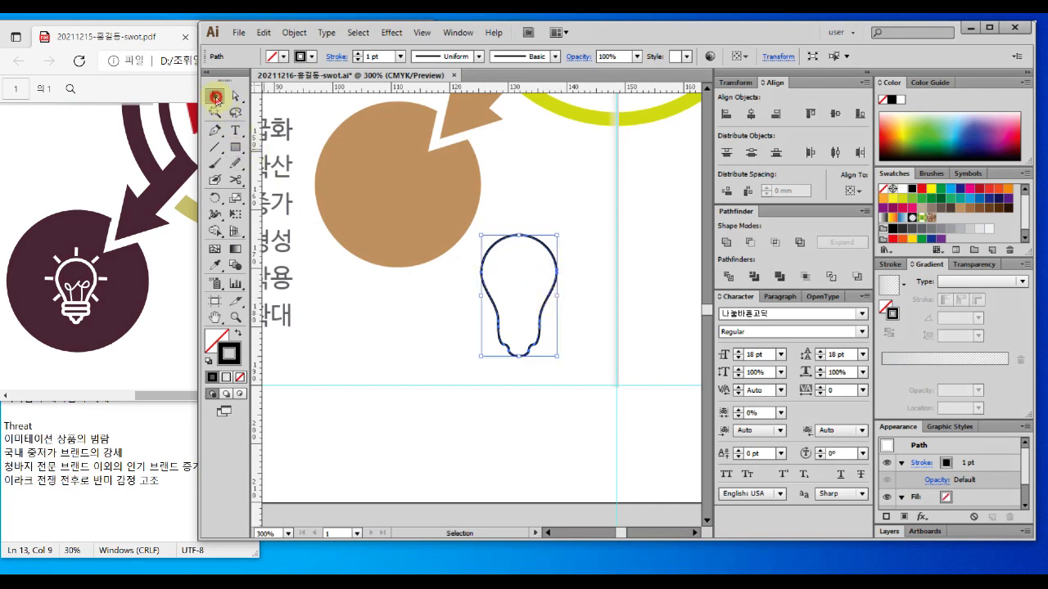
left_click(414, 346)
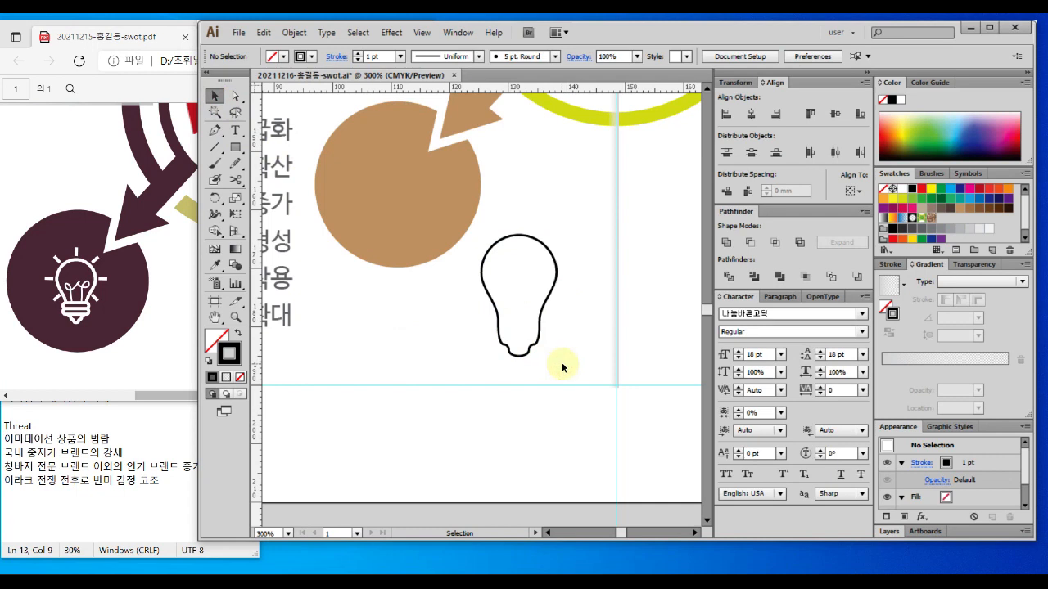
Step: Draw a horizontal rounded rectangle about 10 mm wide and 2.5 mm high across the bulb's neck
left_click(539, 333)
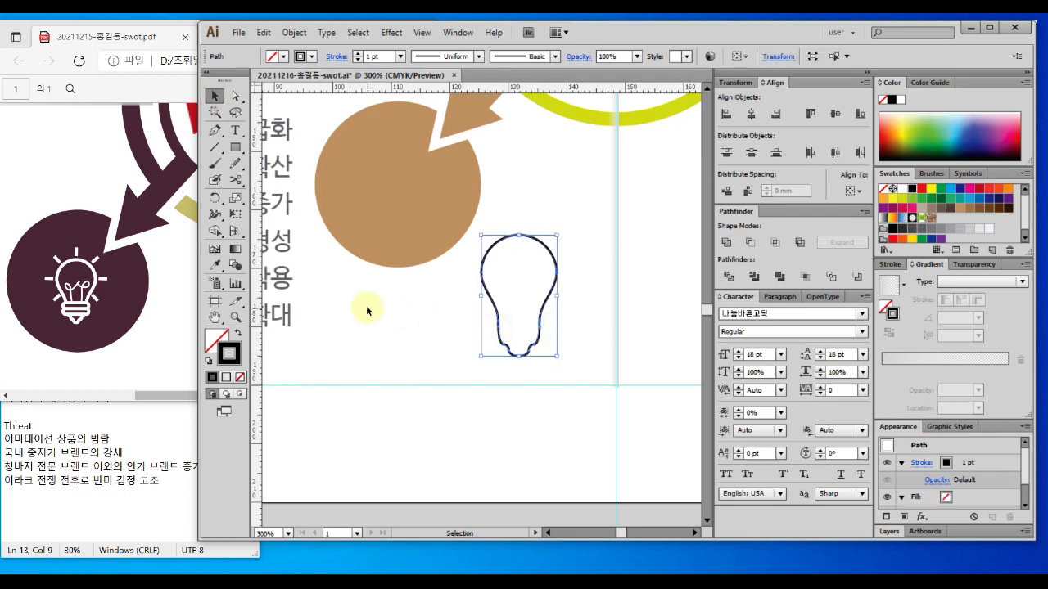
left_click(237, 148)
left_click_drag(238, 149, 294, 167)
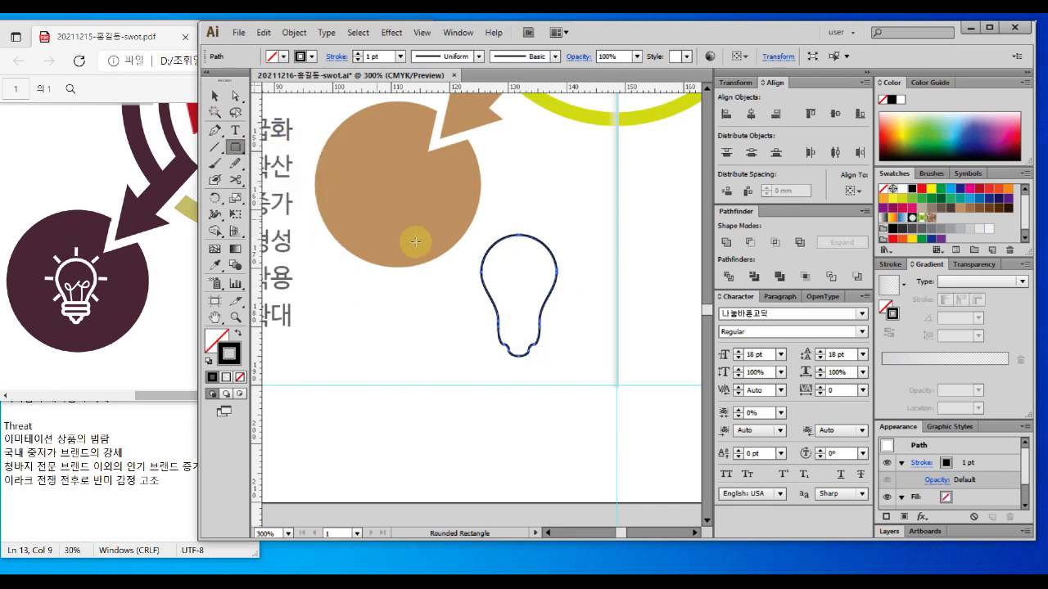
left_click_drag(489, 315, 550, 330)
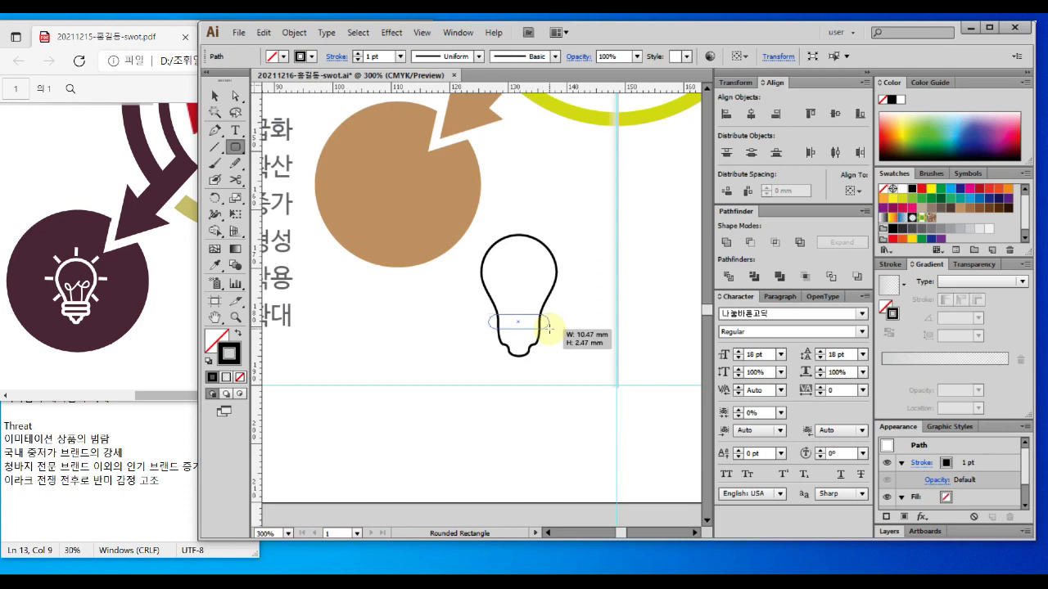
left_click_drag(548, 329, 547, 331)
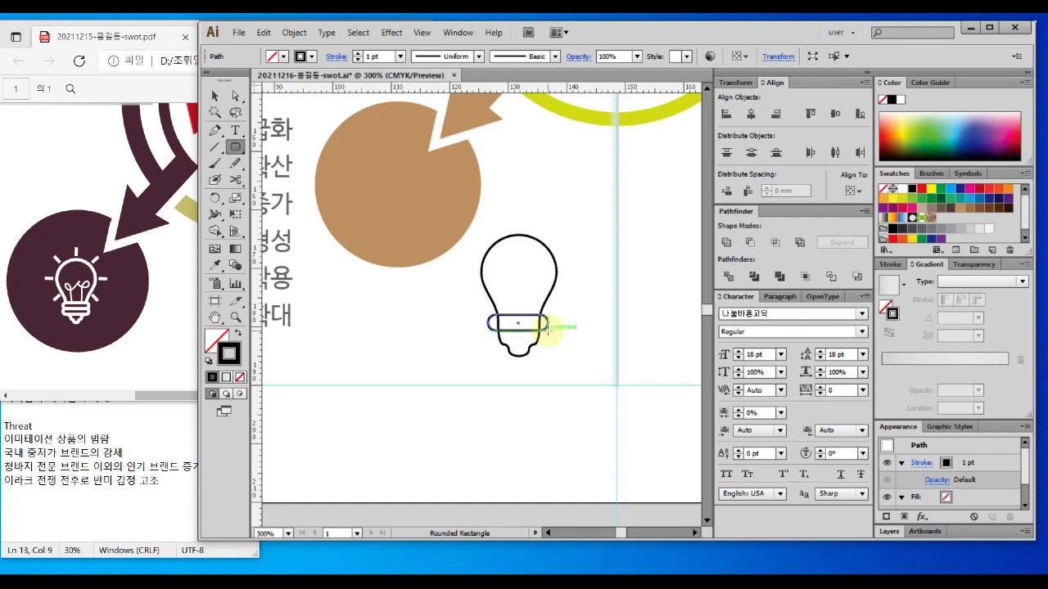
left_click(213, 99)
left_click(533, 381)
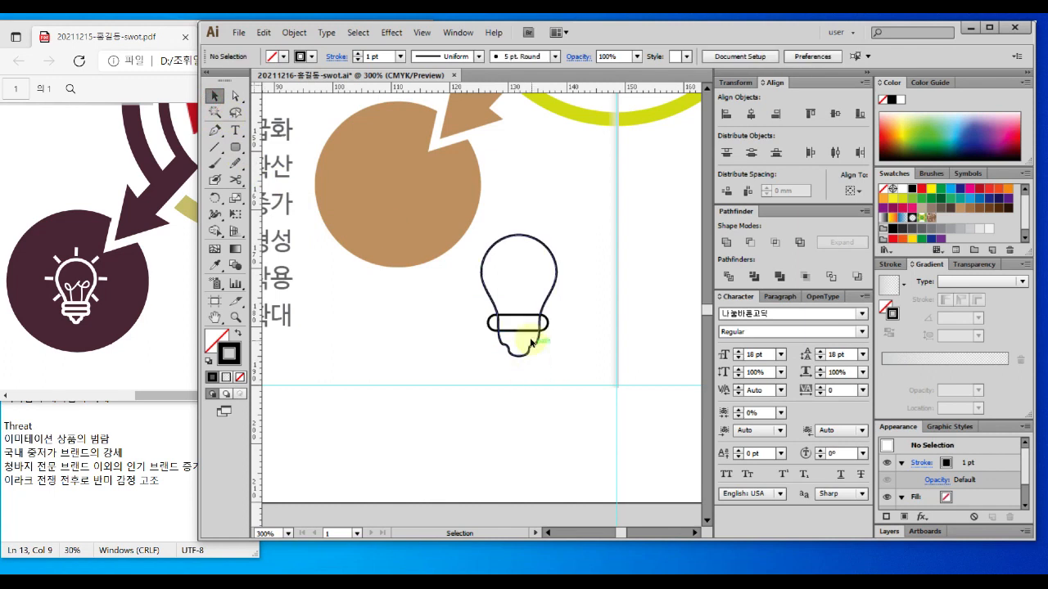
Step: Duplicate the rounded rectangle on the bulb's neck straight down so the copy sits directly beneath the original
left_click(524, 333)
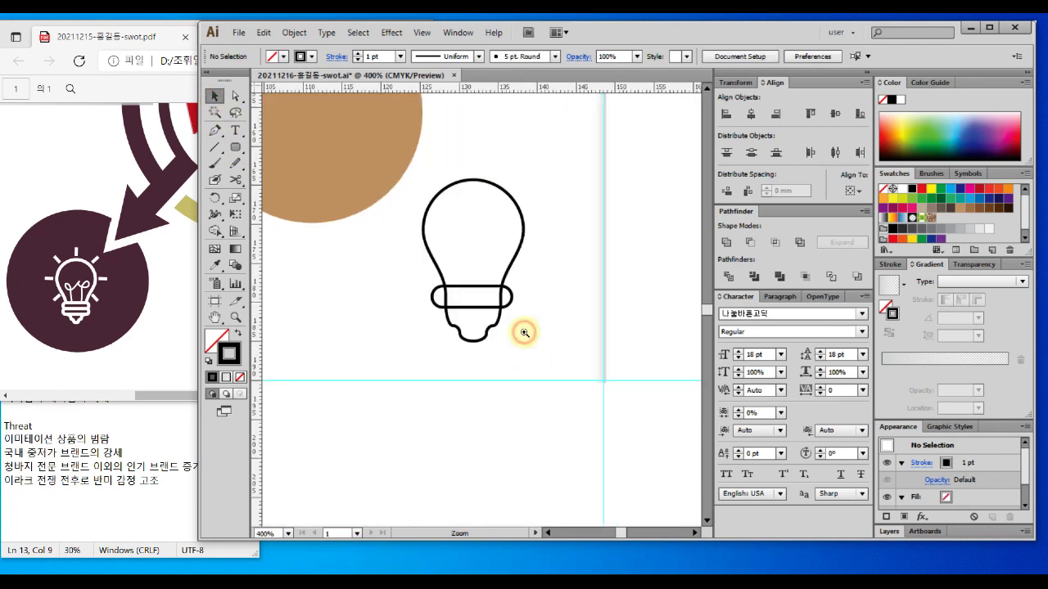
left_click(482, 311)
left_click(470, 302)
left_click_drag(491, 305, 496, 348)
left_click(570, 379)
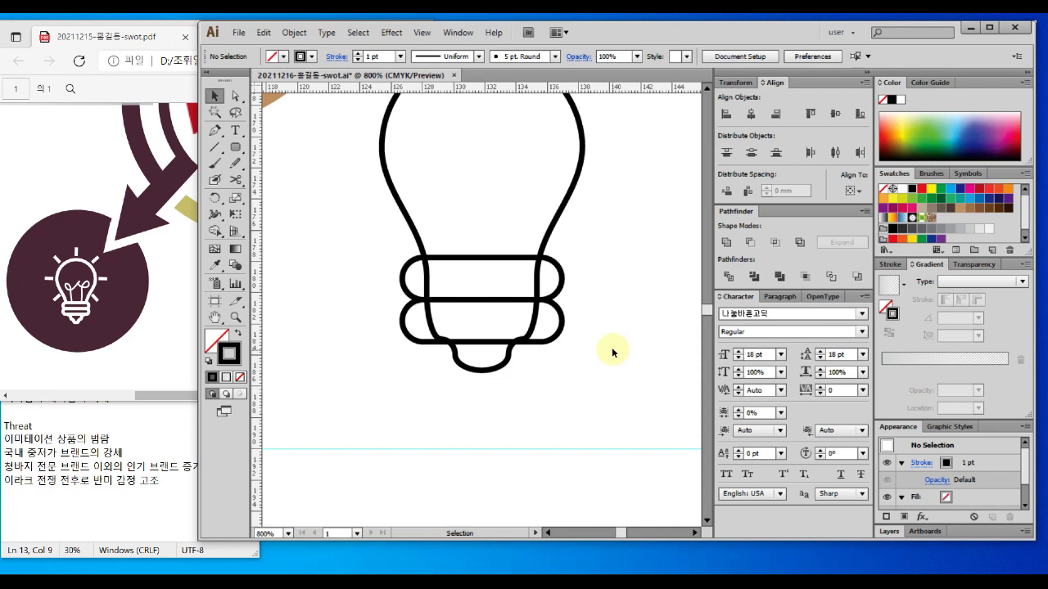
Step: Draw the left half of the filament with the Pen tool, rising from the upper base ring into a small loop and ending at a centre peak
left_click_drag(556, 235, 556, 307)
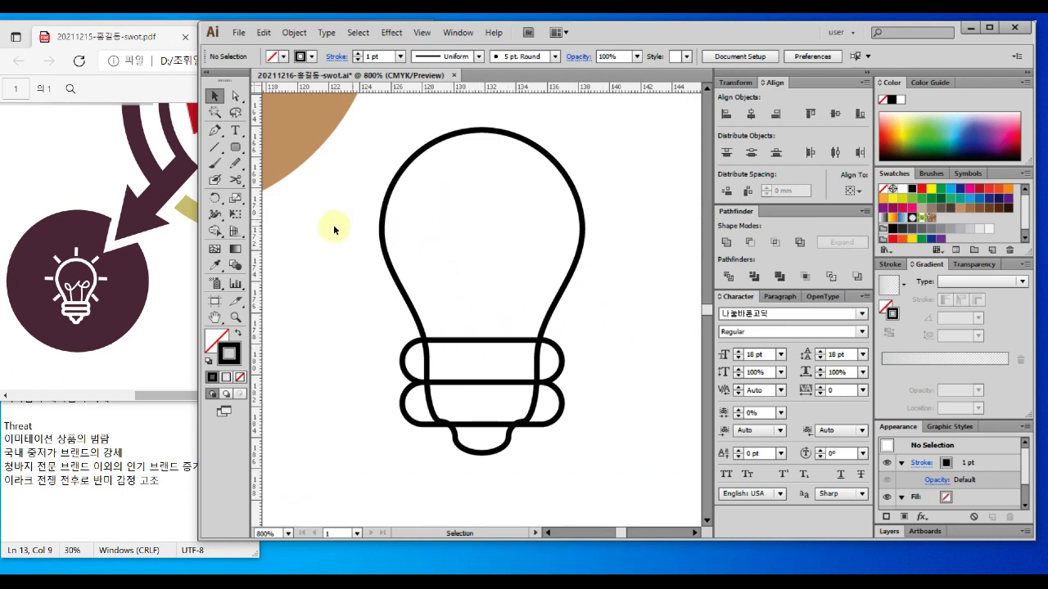
left_click(219, 134)
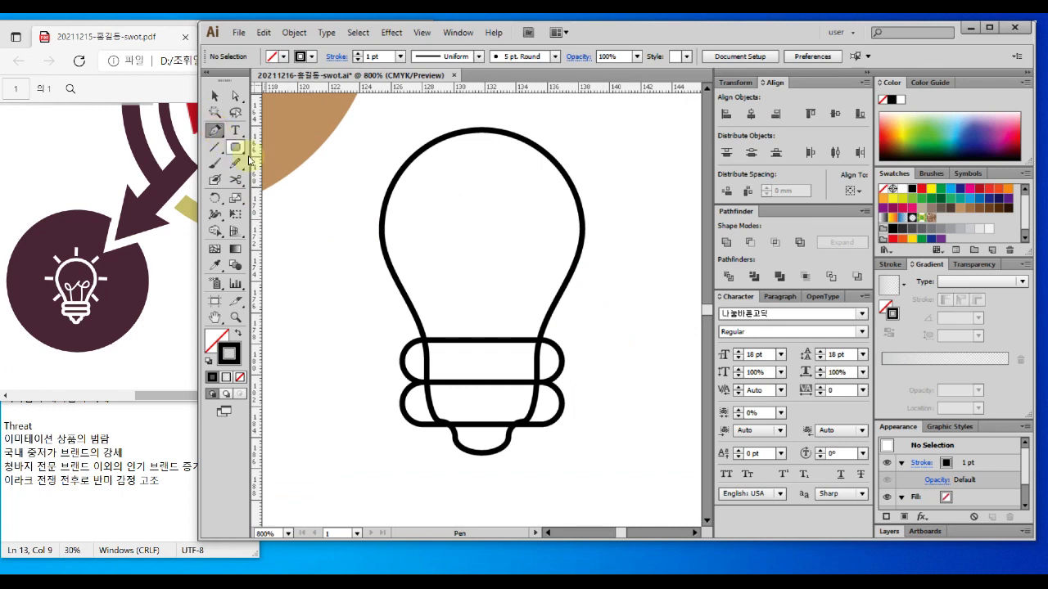
left_click(457, 358)
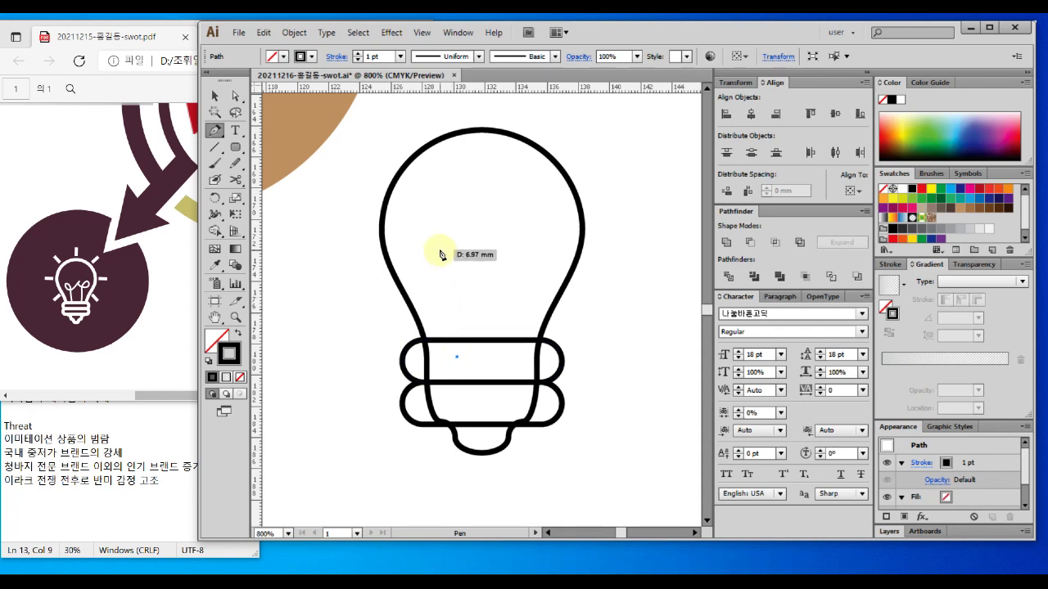
left_click(442, 251)
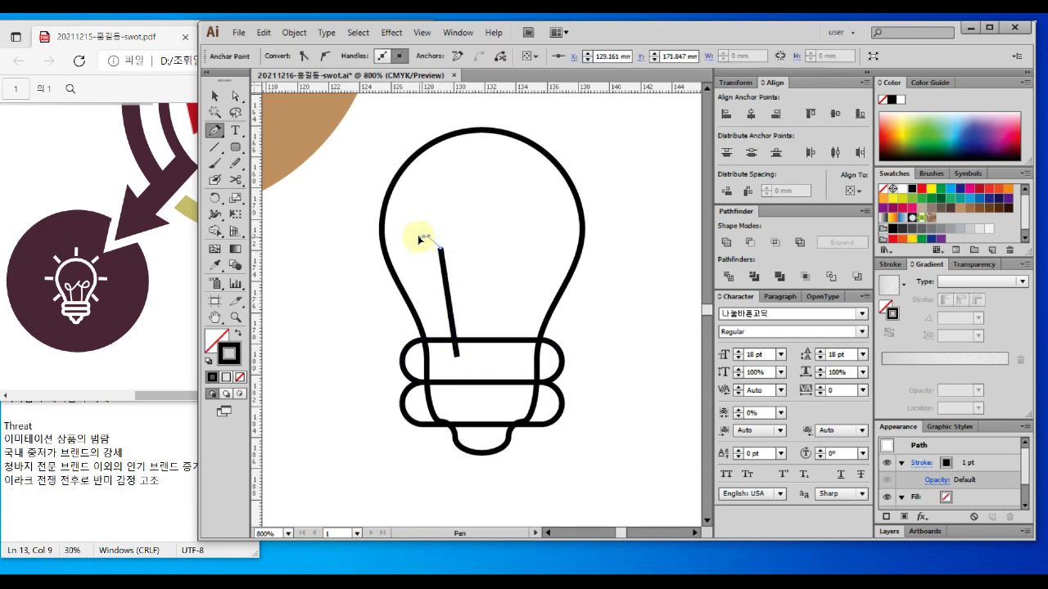
left_click_drag(424, 236, 411, 238)
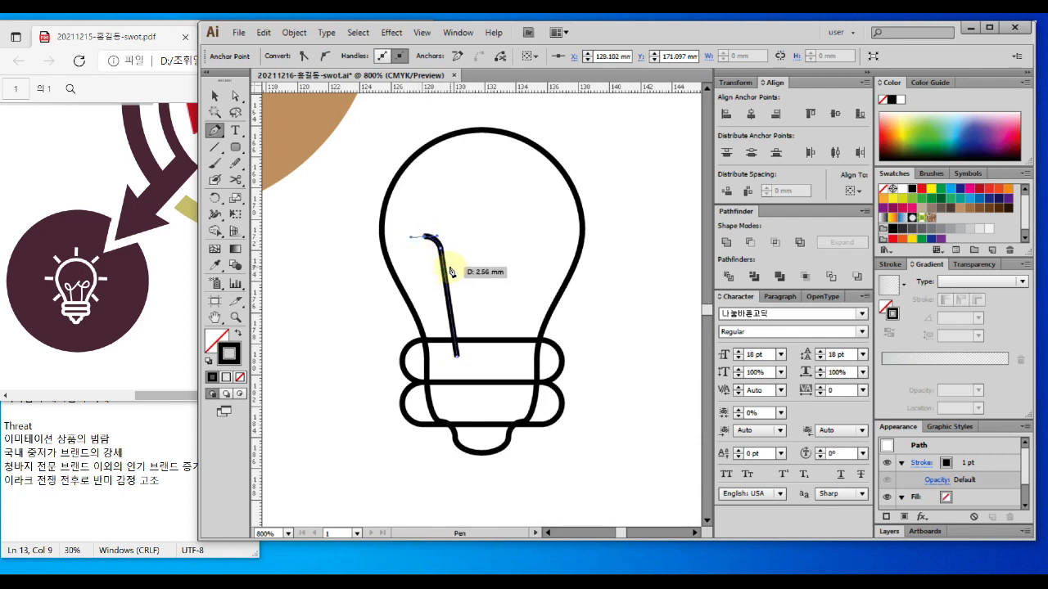
left_click_drag(451, 265, 484, 273)
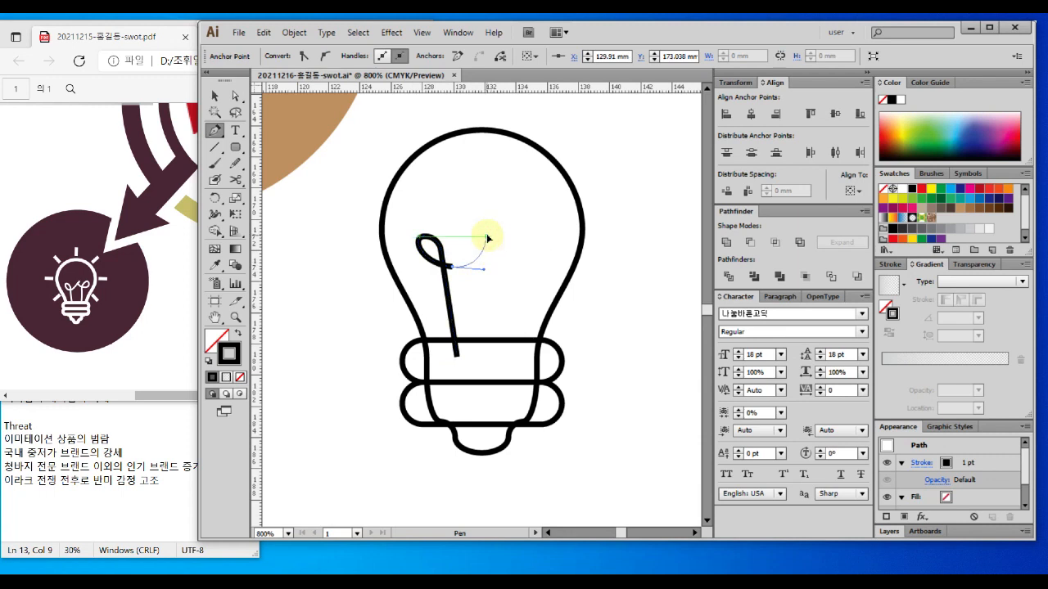
left_click(487, 239)
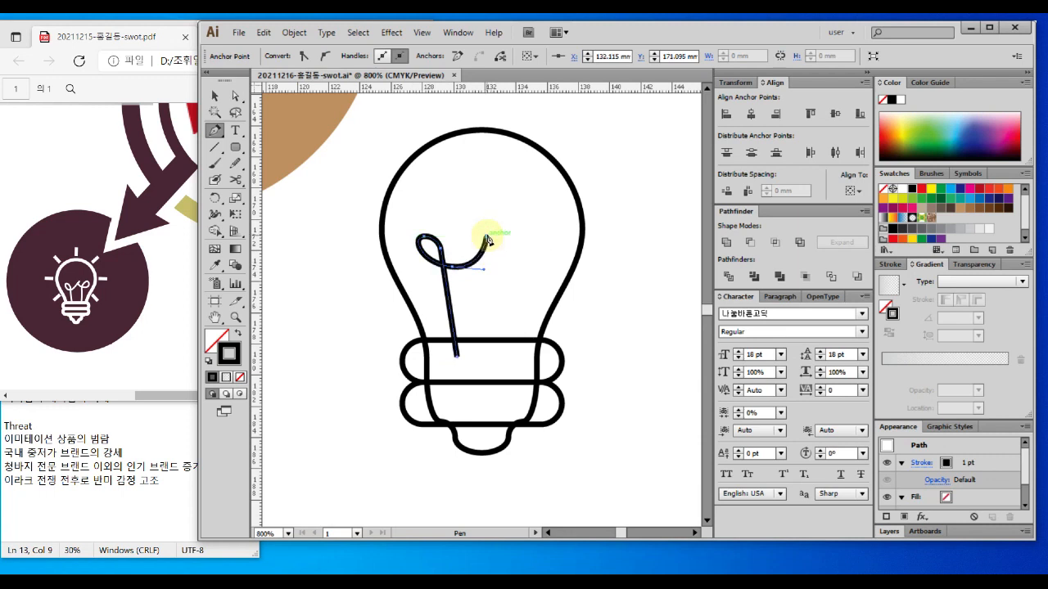
Step: Continue the filament path through a right-hand loop and down into the upper base ring, closing it at the starting point
left_click(535, 249)
left_click_drag(535, 249, 547, 228)
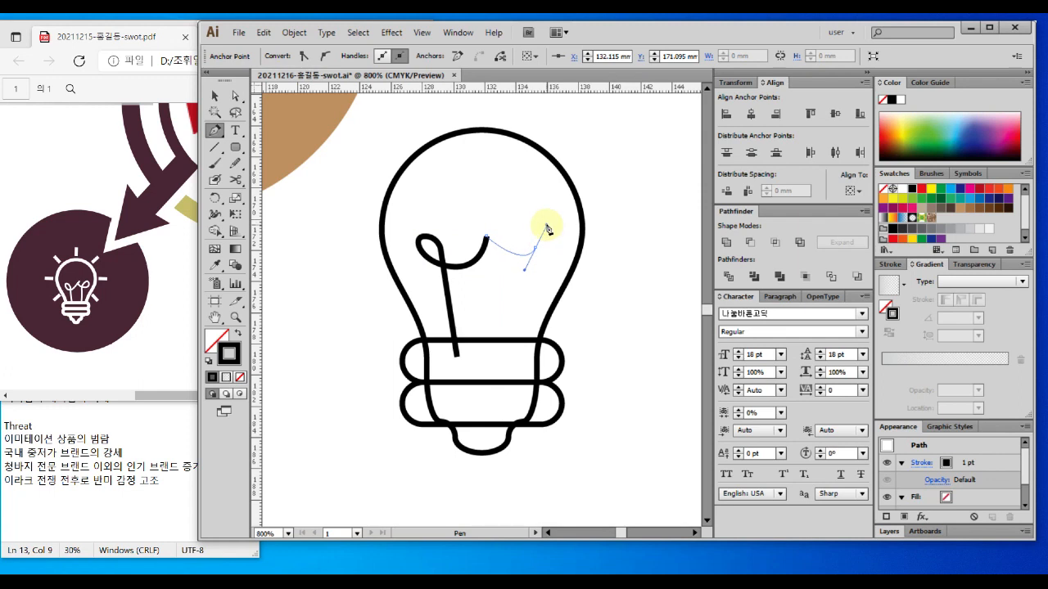
left_click_drag(499, 263, 497, 301)
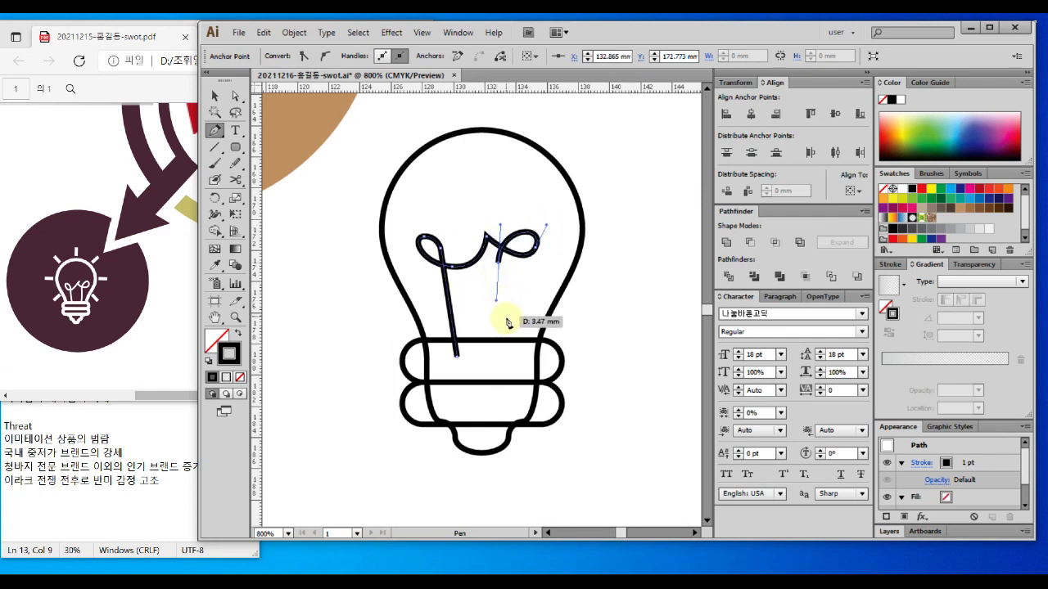
left_click(509, 360)
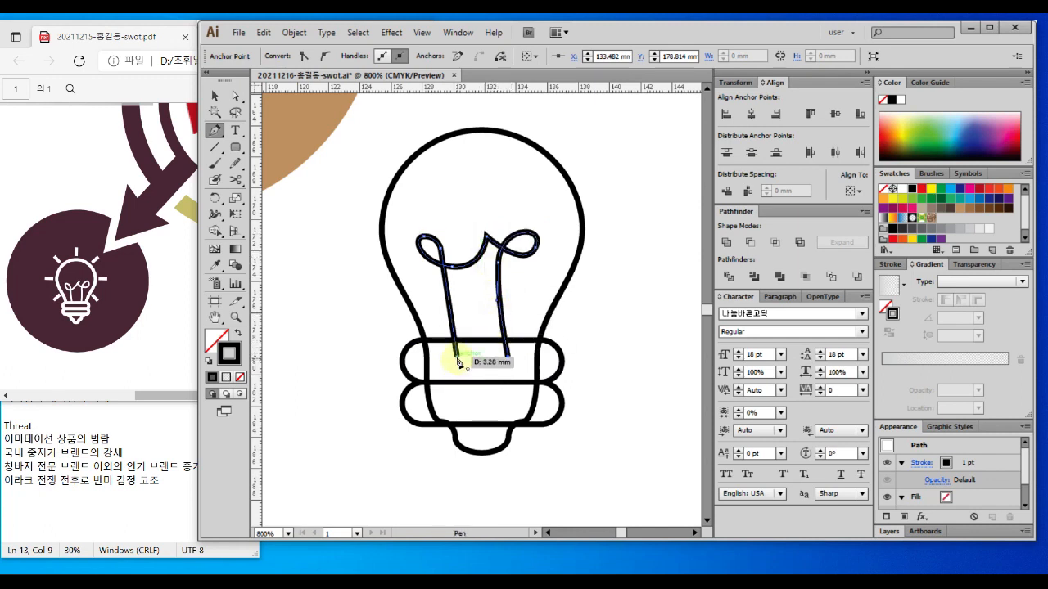
left_click(458, 361)
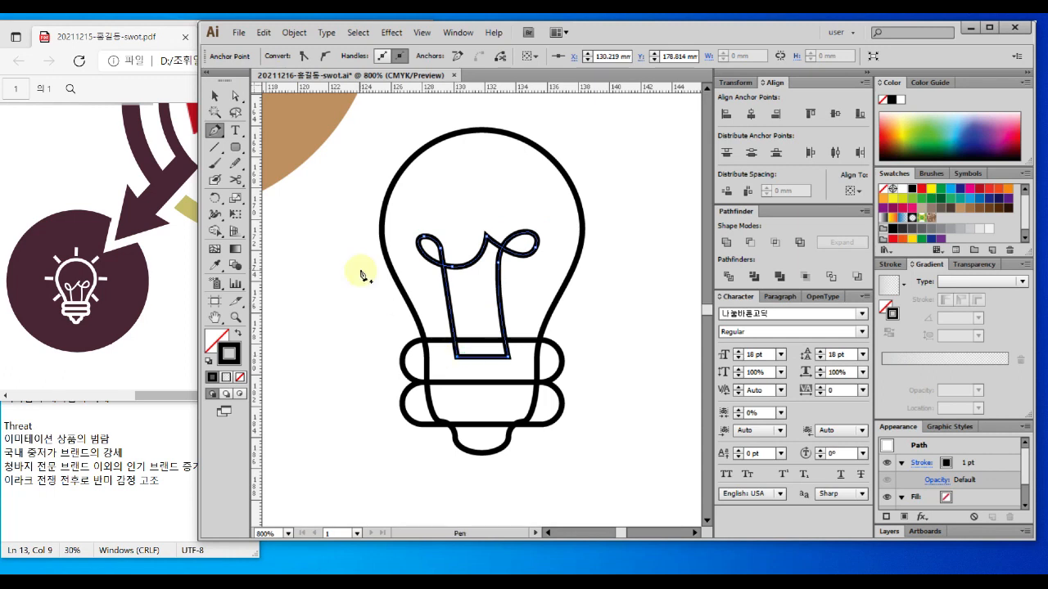
left_click(216, 97)
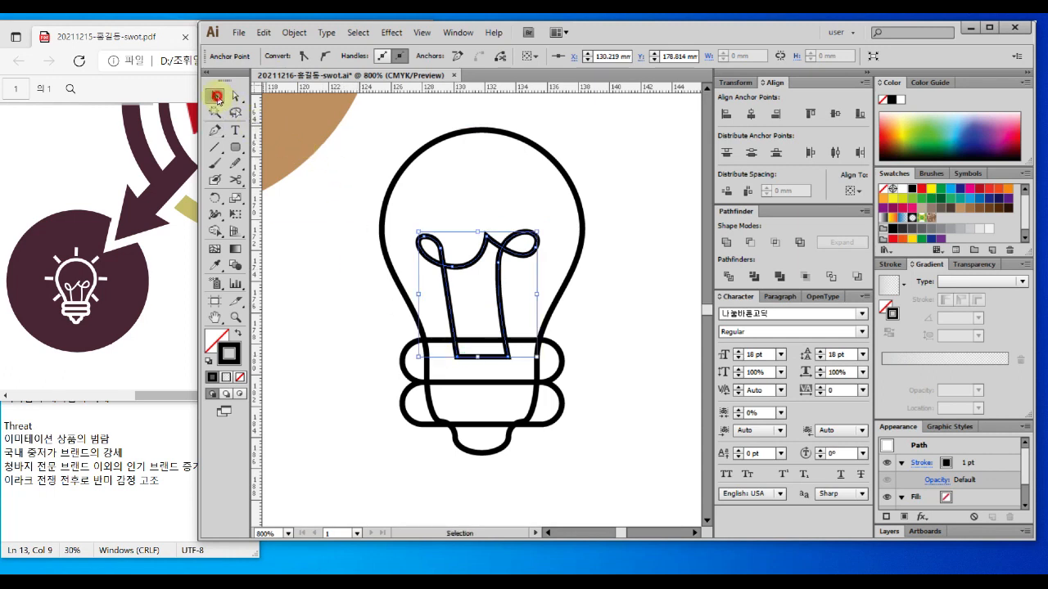
left_click(317, 305)
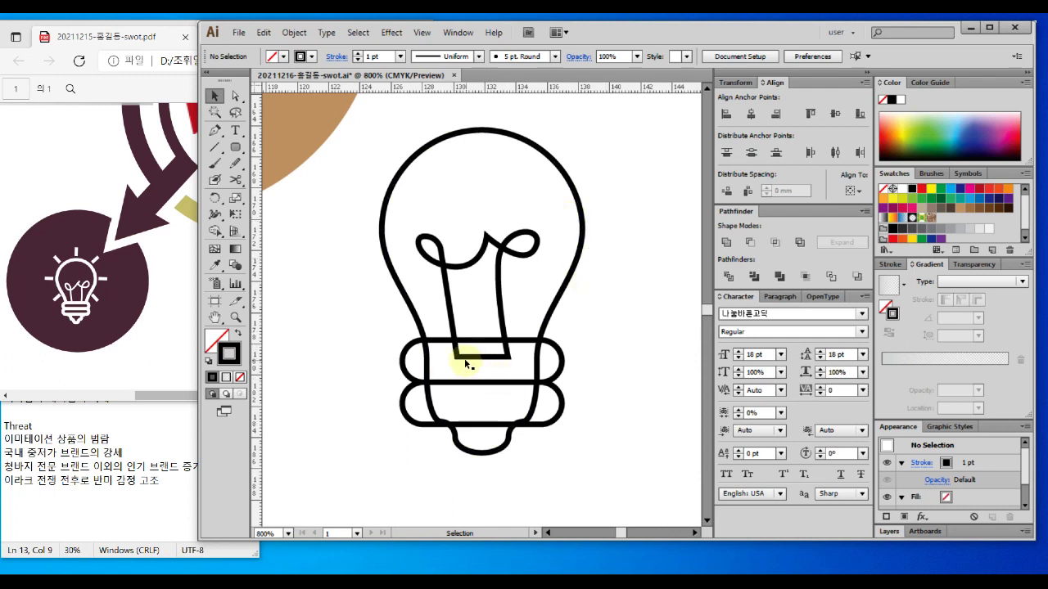
Step: Select both rounded rectangles of the bulb's base and fill them with the brown sampled from the large circle
left_click(557, 370)
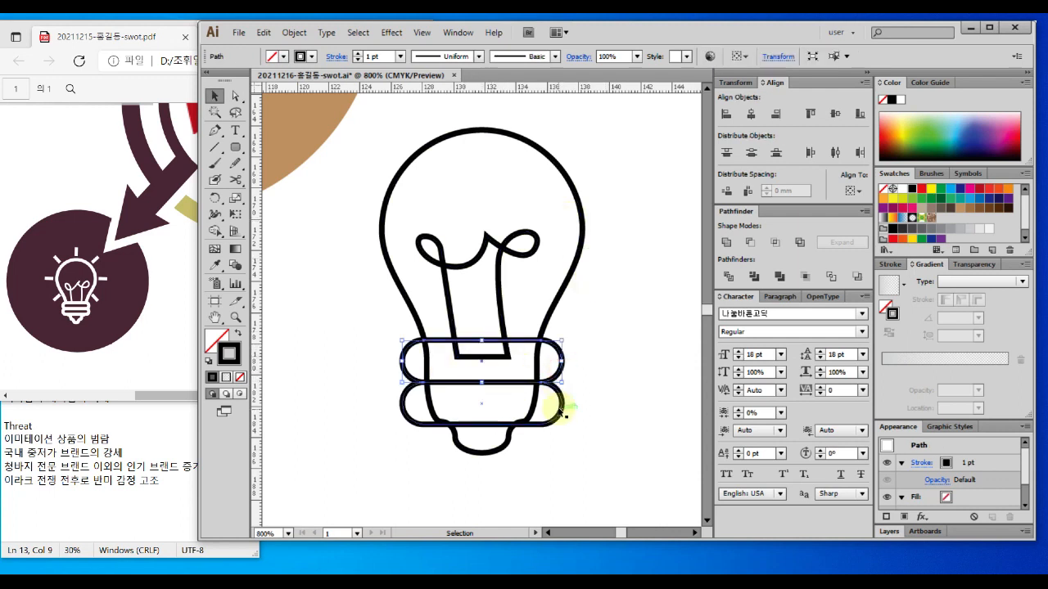
left_click(558, 406)
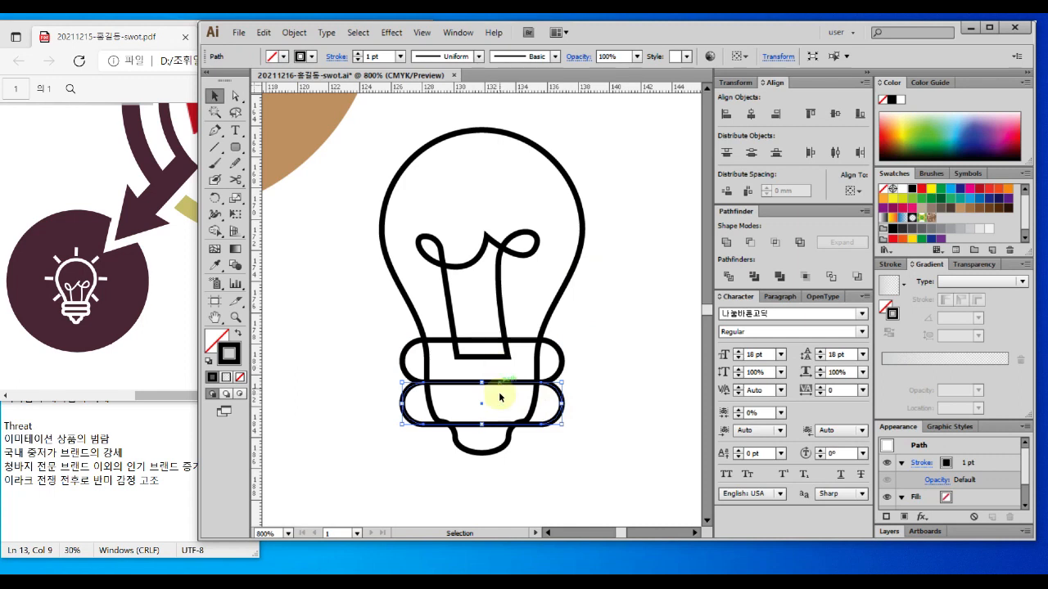
left_click(390, 292, "ctrl+alt")
left_click(390, 292, "ctrl+alt")
left_click_drag(484, 285, 433, 353)
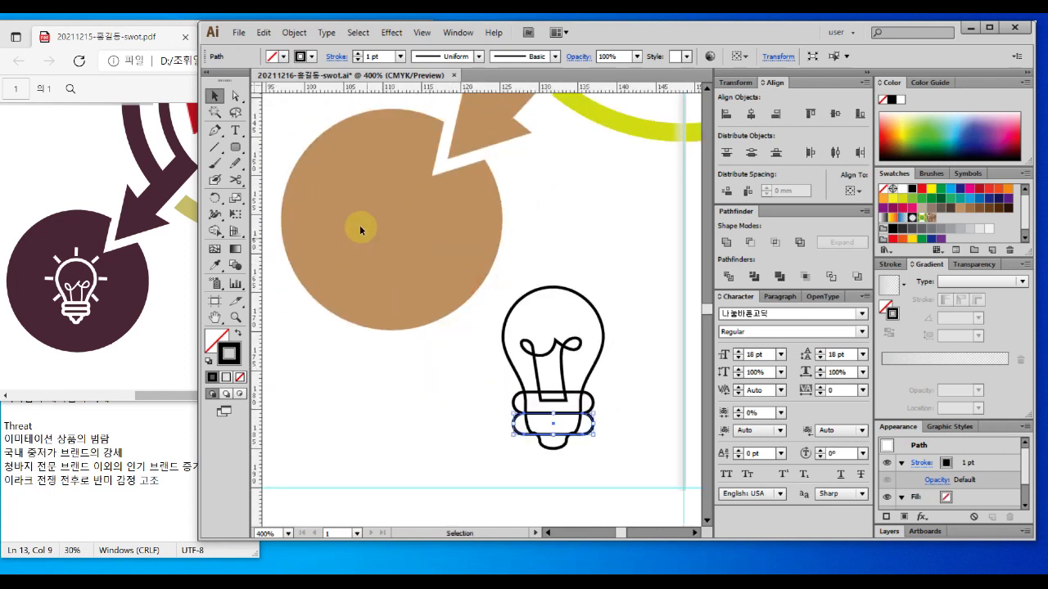
left_click_drag(514, 332, 460, 305)
left_click(554, 405)
left_click(541, 398)
left_click(538, 379, "shift")
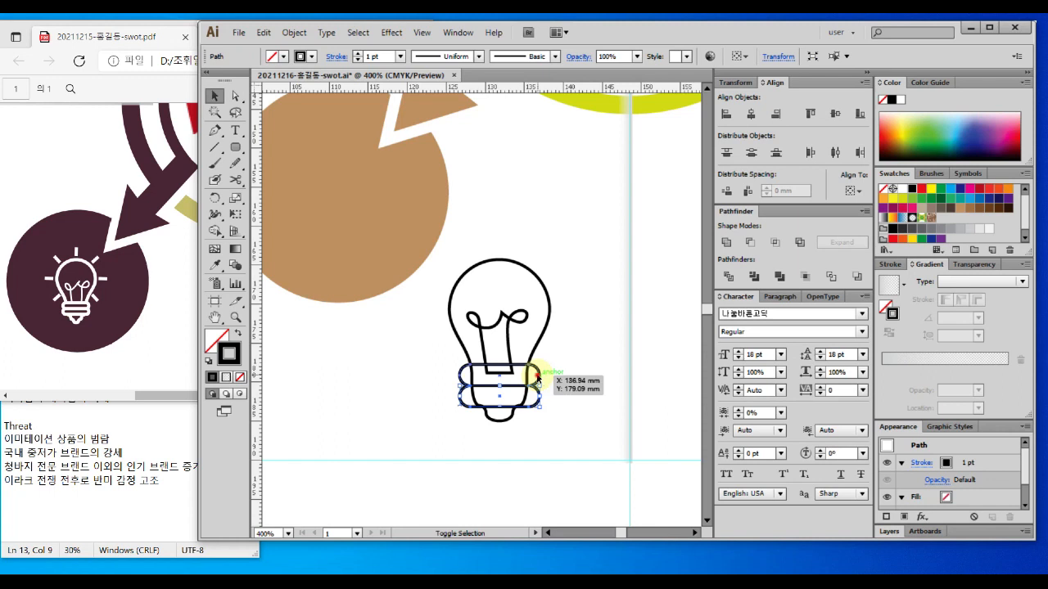
left_click(517, 382)
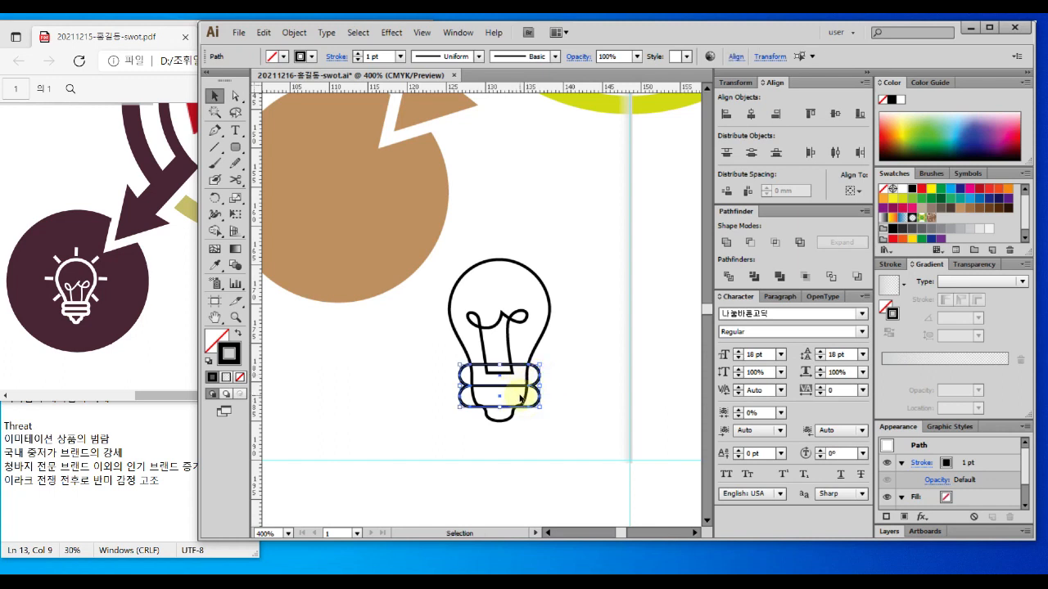
left_click(212, 343)
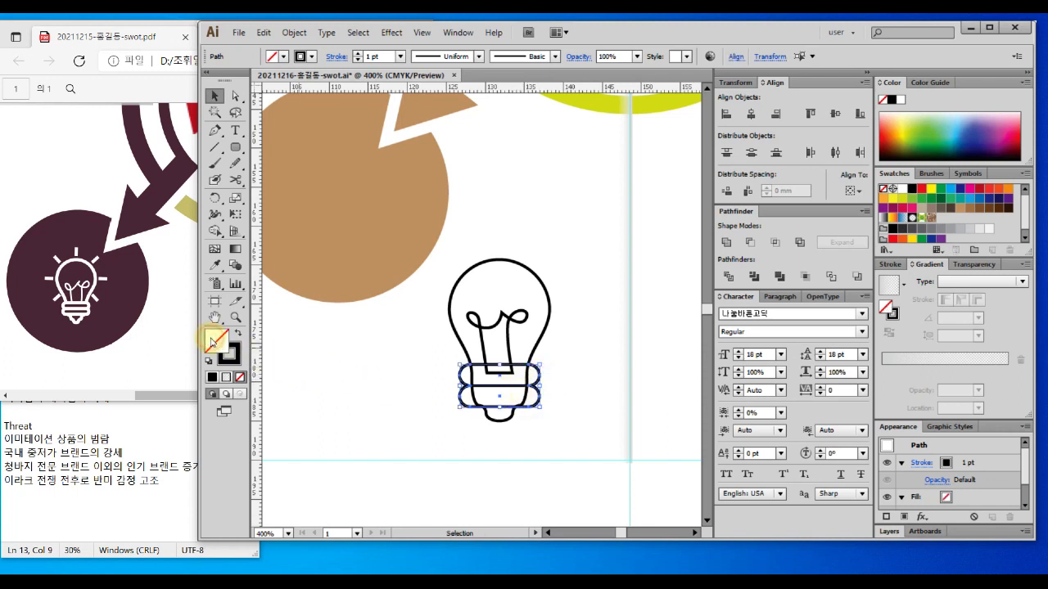
left_click(344, 200)
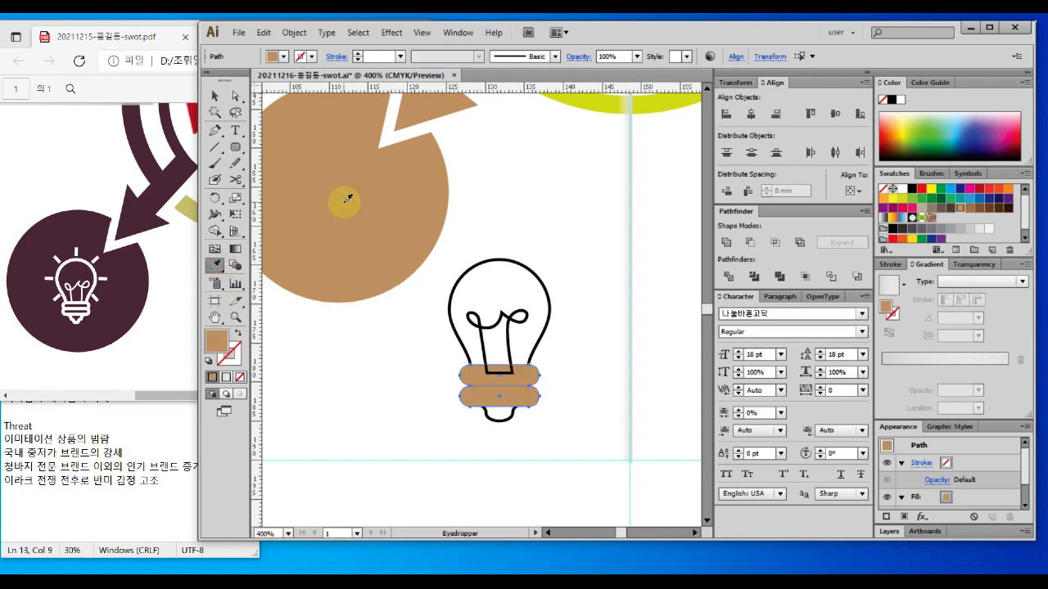
Step: Apply a black stroke to the two brown rounded rectangles of the bulb's base
left_click(216, 97)
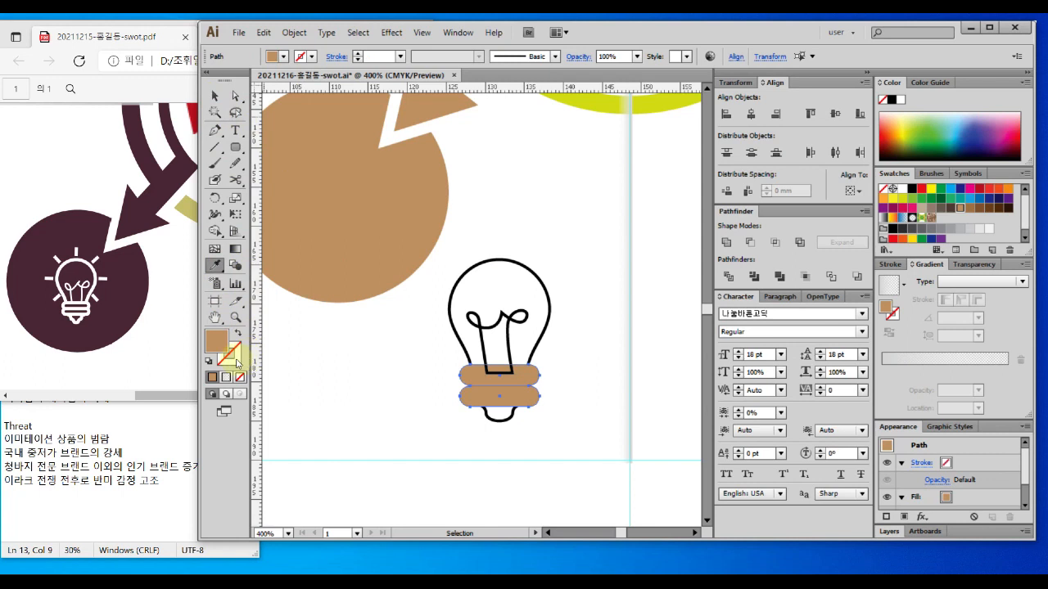
left_click(234, 354)
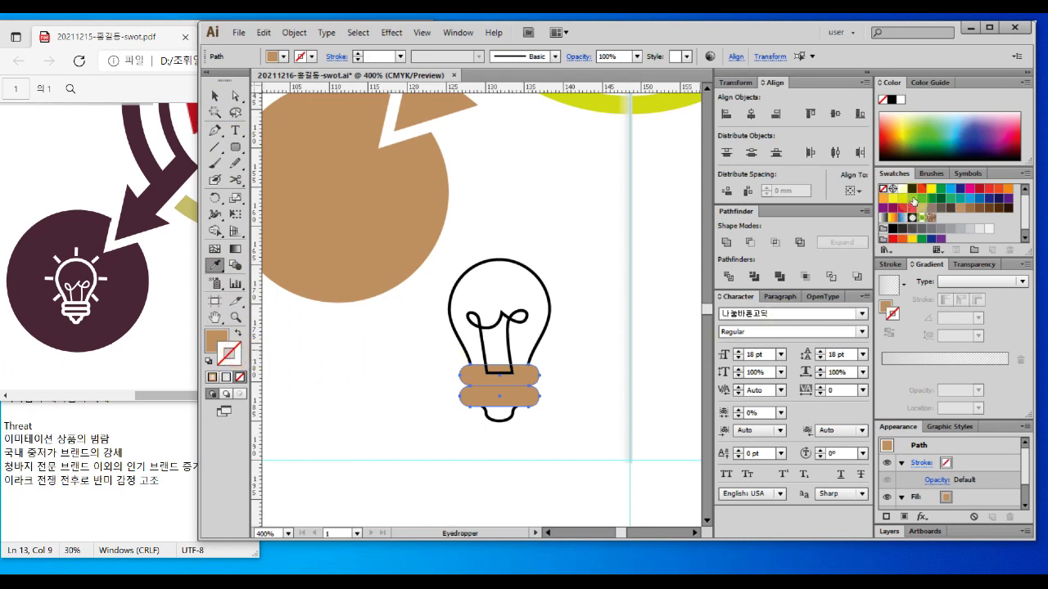
left_click(911, 189)
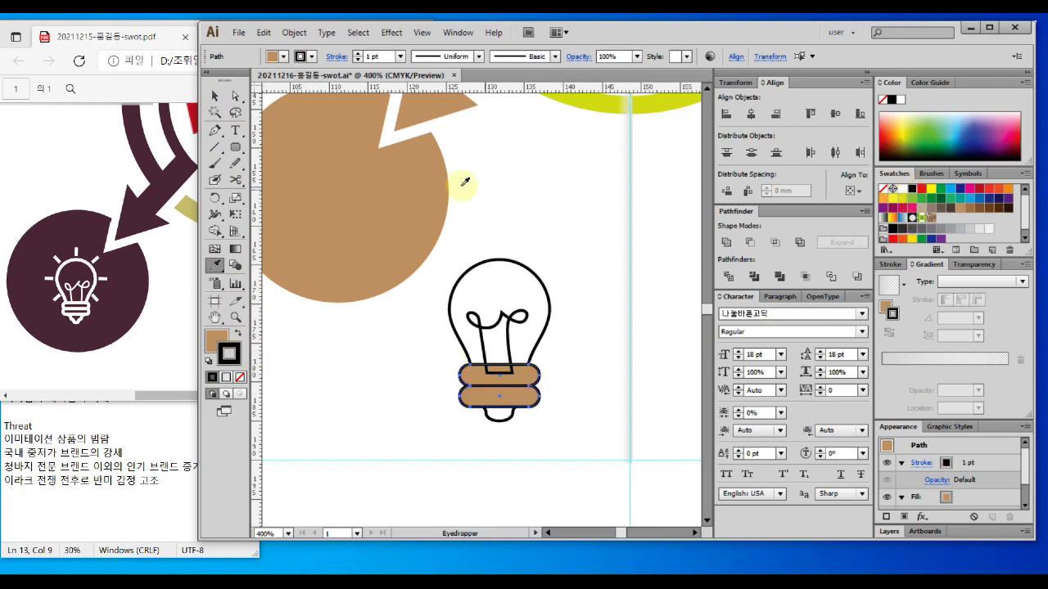
left_click(213, 96)
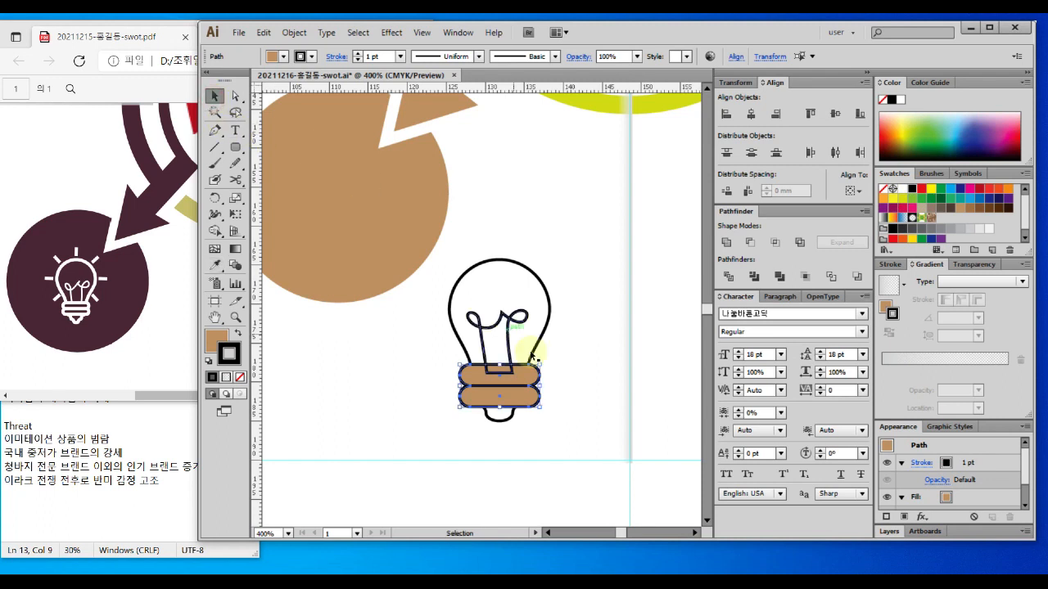
left_click(547, 378)
Step: Bring both brown rounded rectangles to the front so they cover the lower ends of the filament and bulb outline
scroll(497, 358, "up", 2)
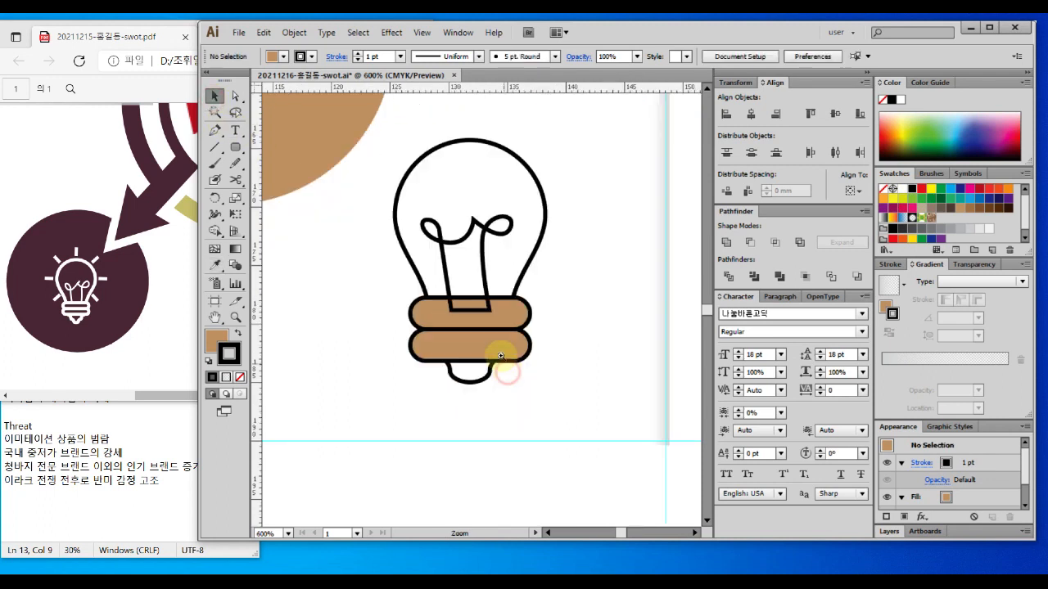
left_click_drag(497, 330, 488, 325)
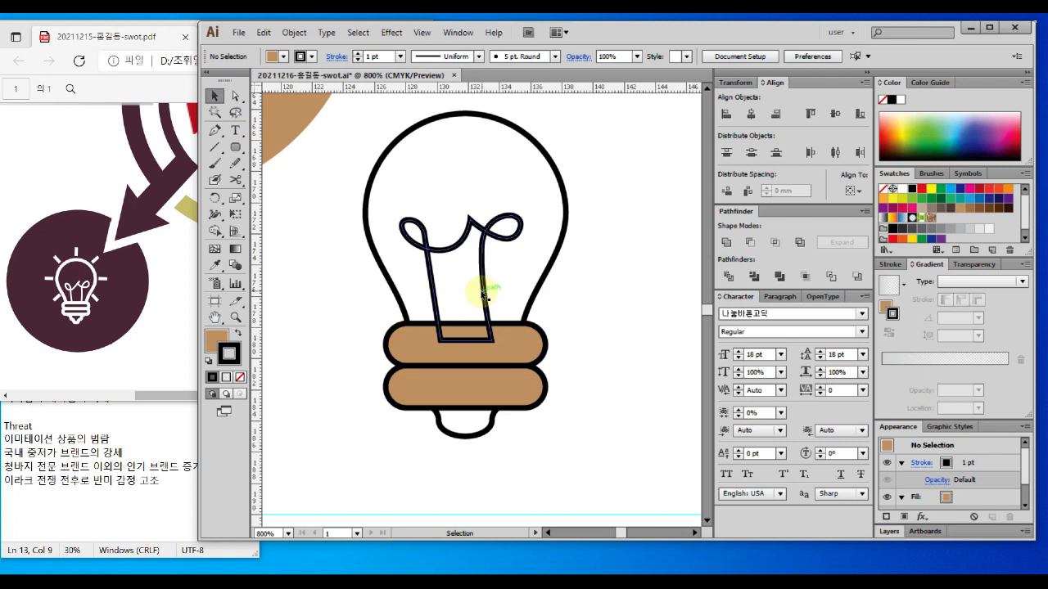
left_click(516, 354)
left_click(518, 393, "shift")
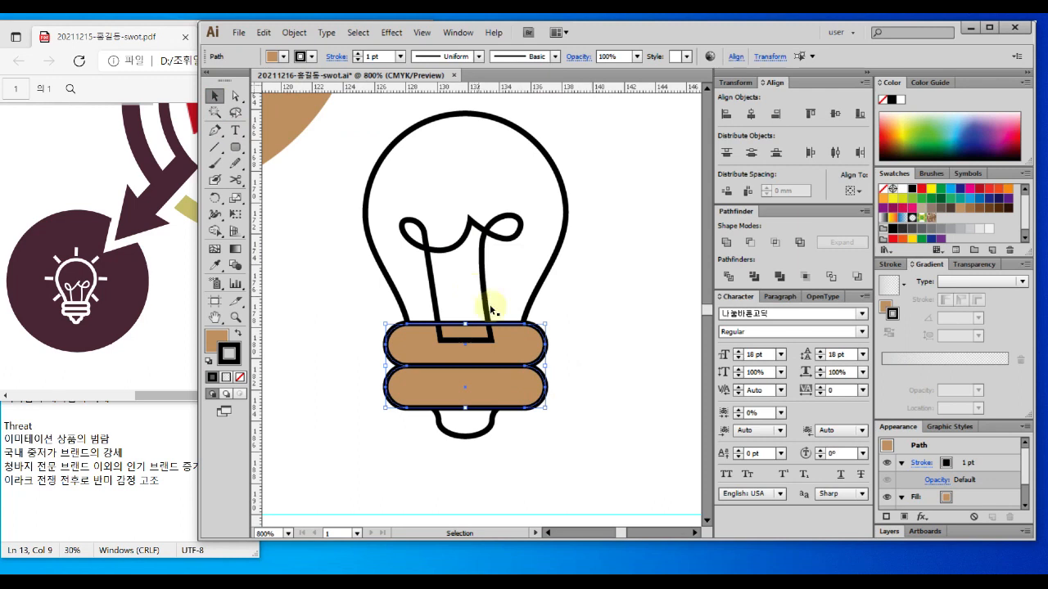
left_click(573, 385)
left_click(529, 351)
left_click(519, 385, "shift")
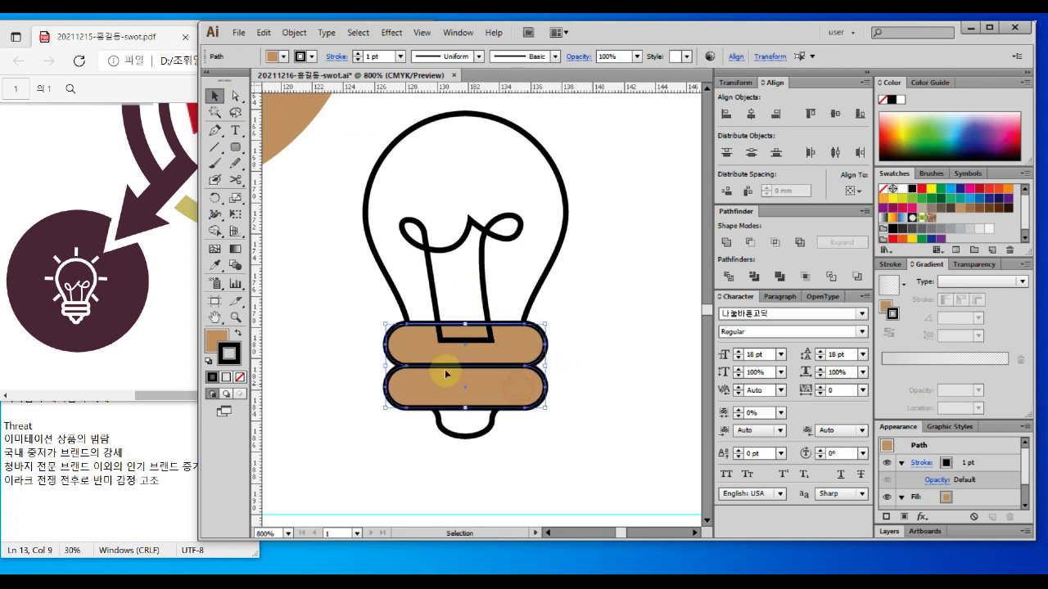
right_click(501, 356)
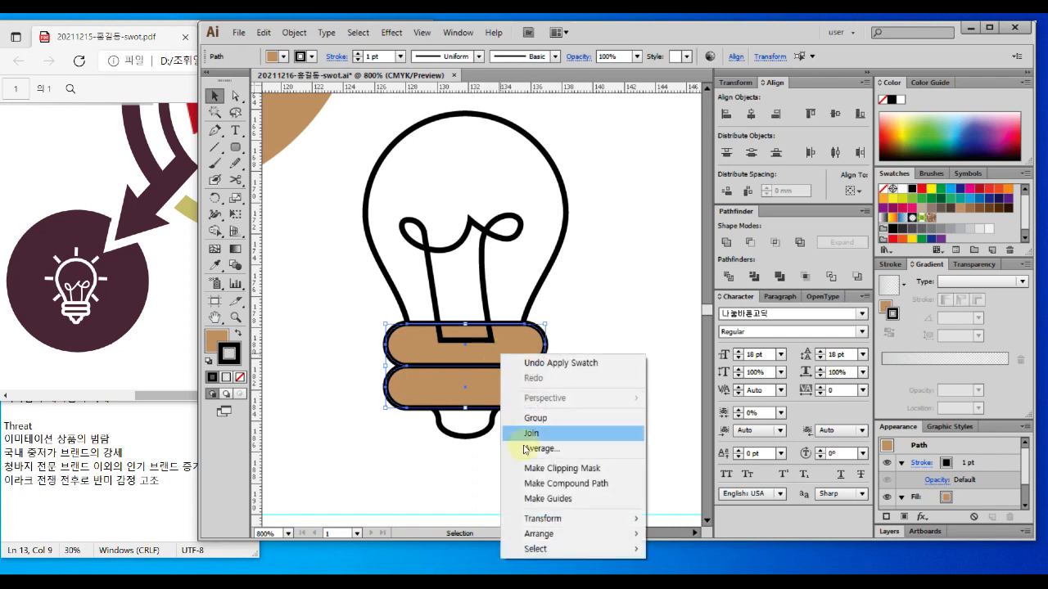
mouse_move(542, 536)
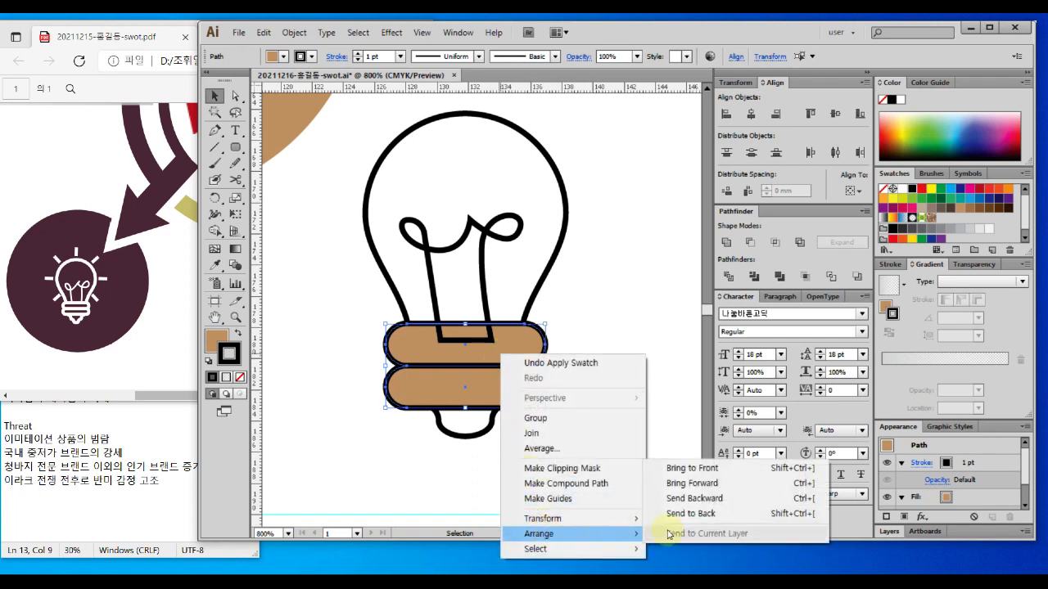
left_click(714, 473)
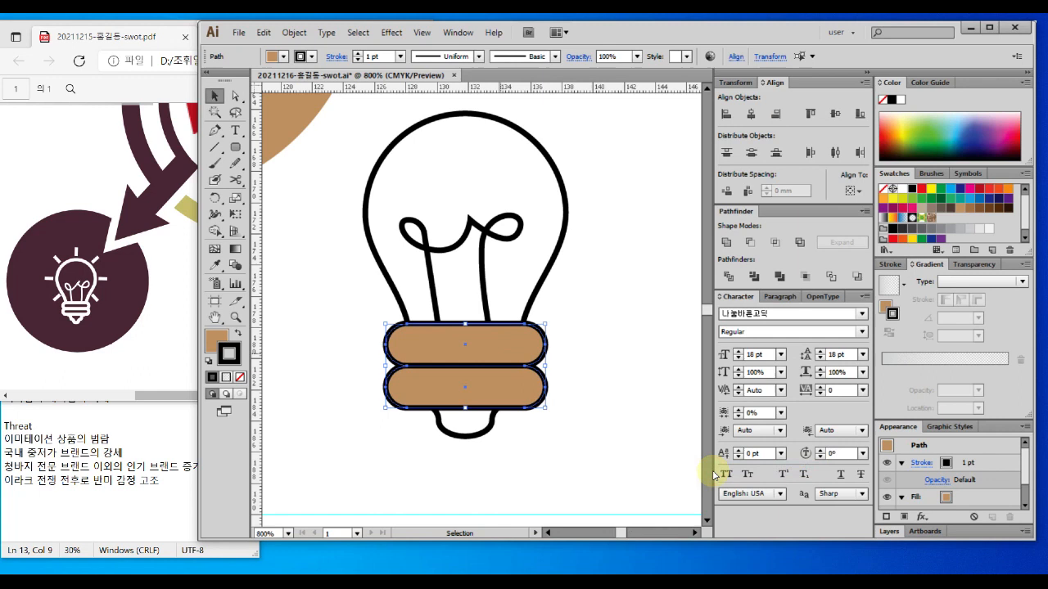
left_click(586, 366)
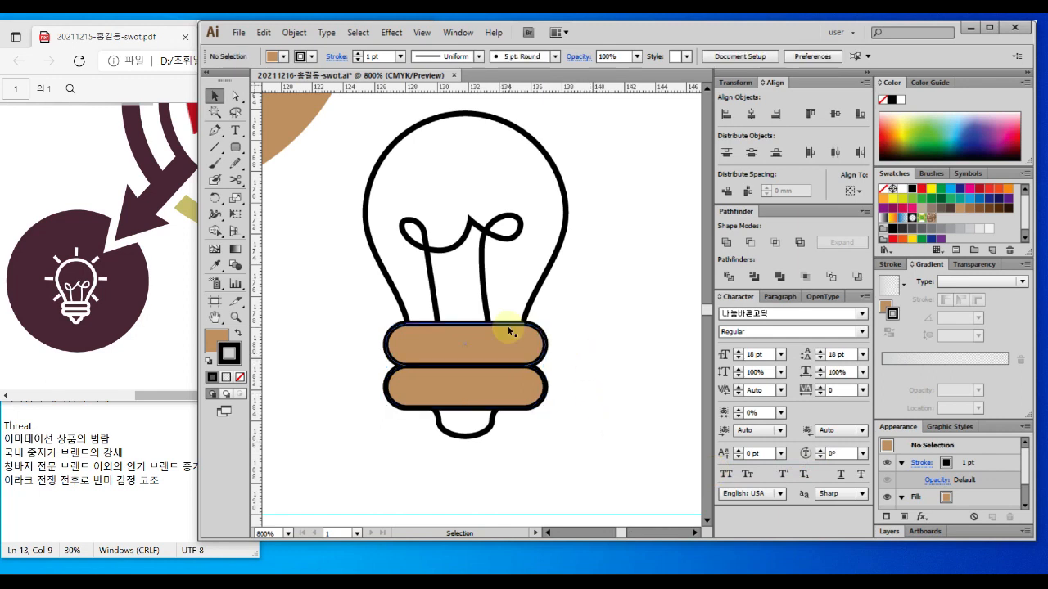
left_click(604, 393)
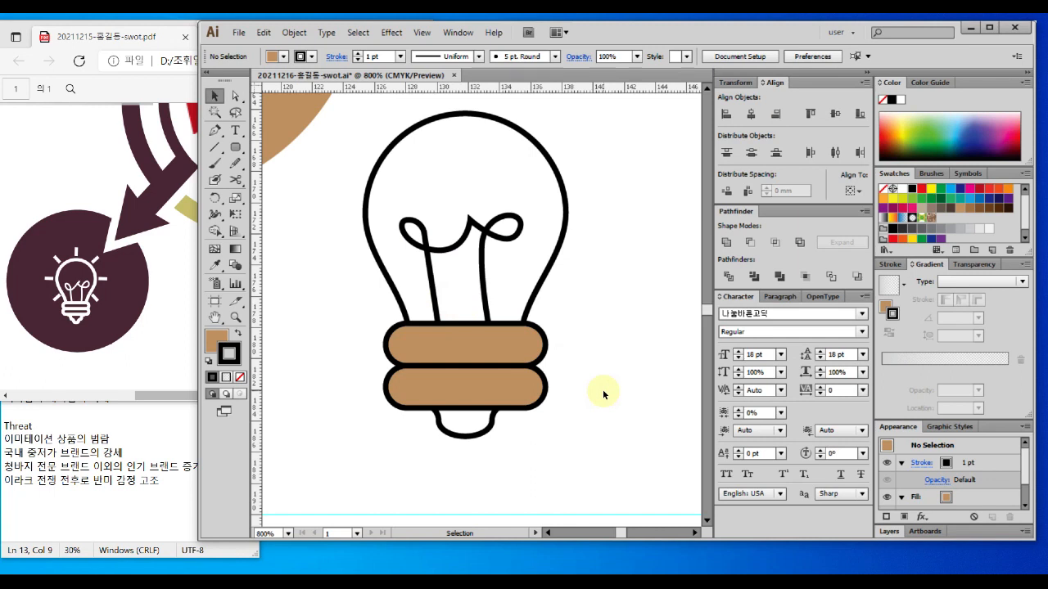
Step: Set the stroke weight of the light bulb's outline path to 2 pt
left_click_drag(341, 170, 580, 241)
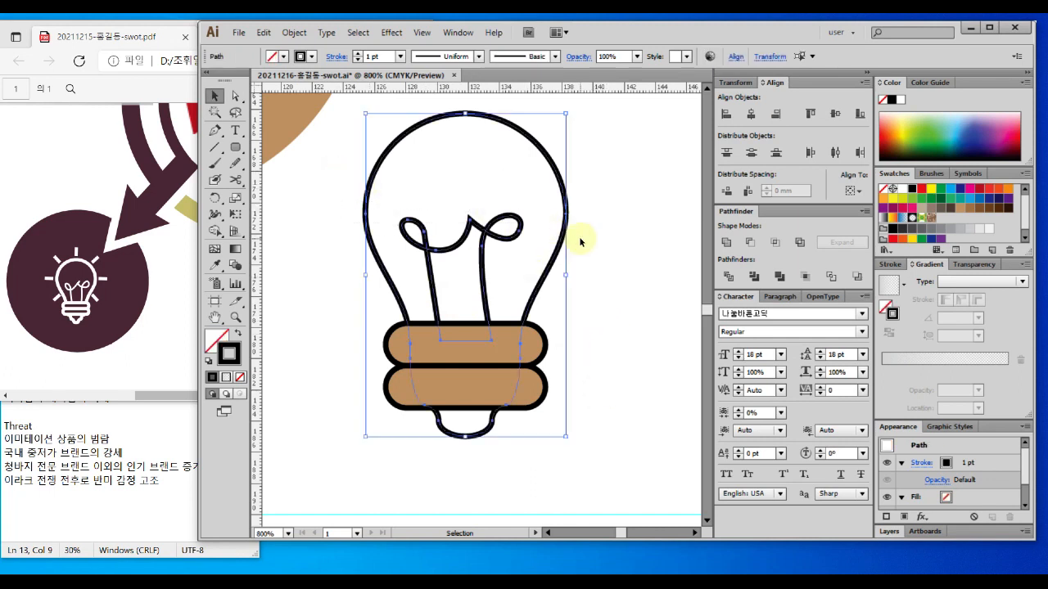
left_click(576, 274)
left_click(557, 240)
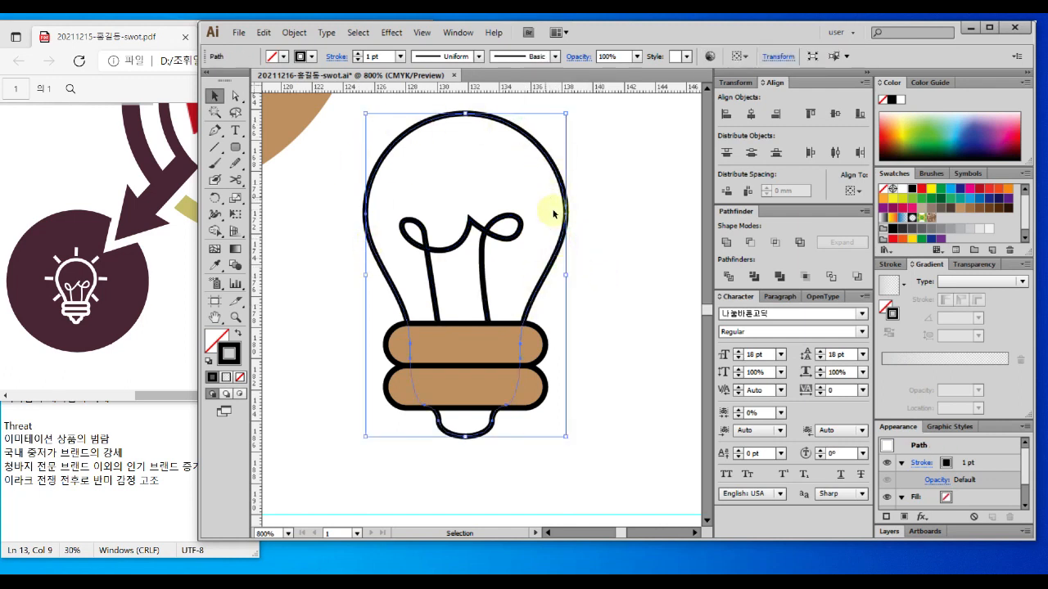
left_click(893, 266)
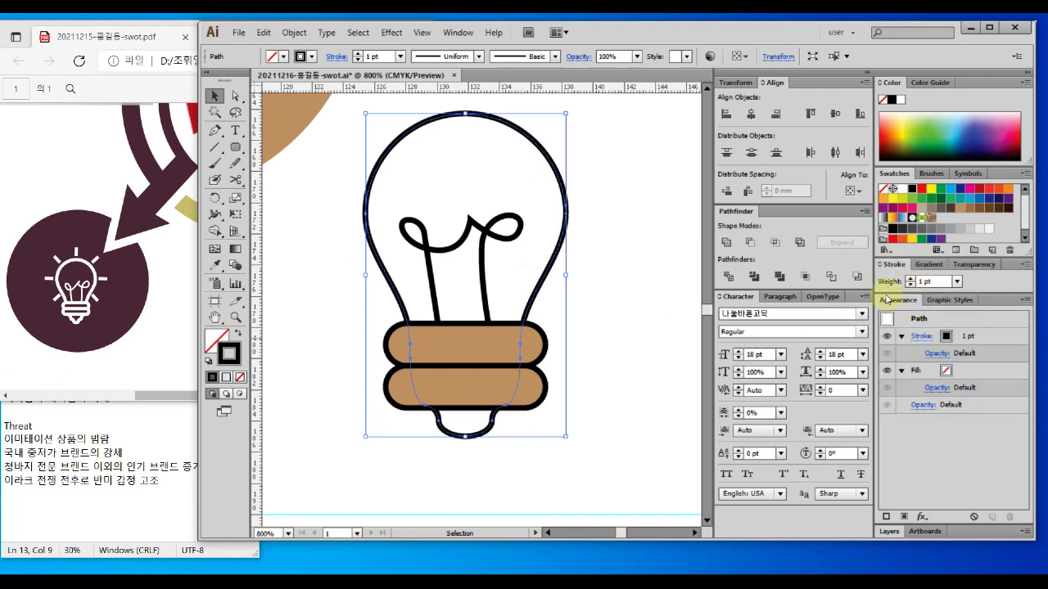
left_click(911, 279)
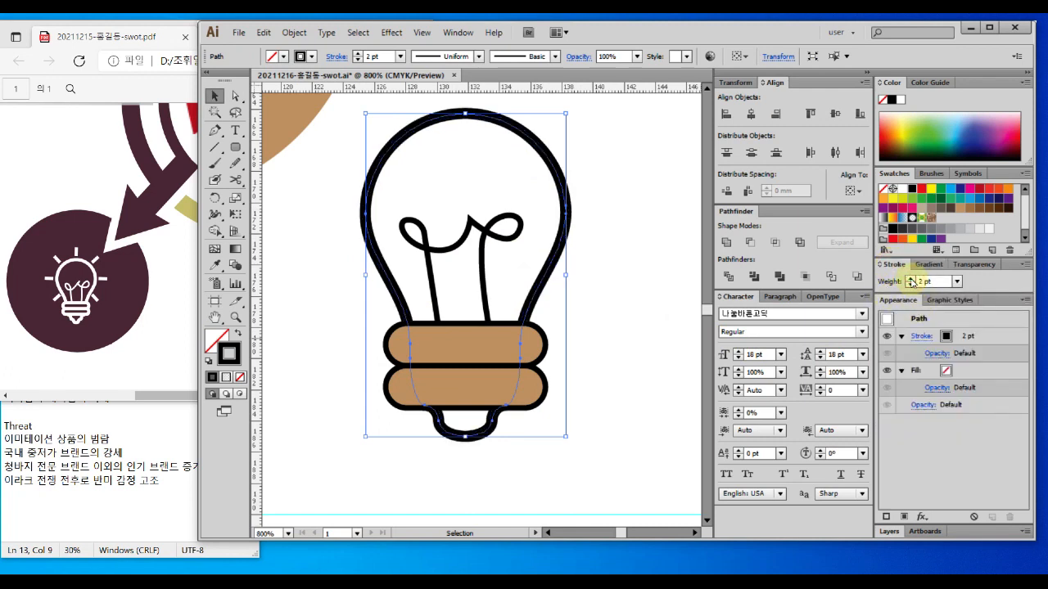
left_click(610, 392)
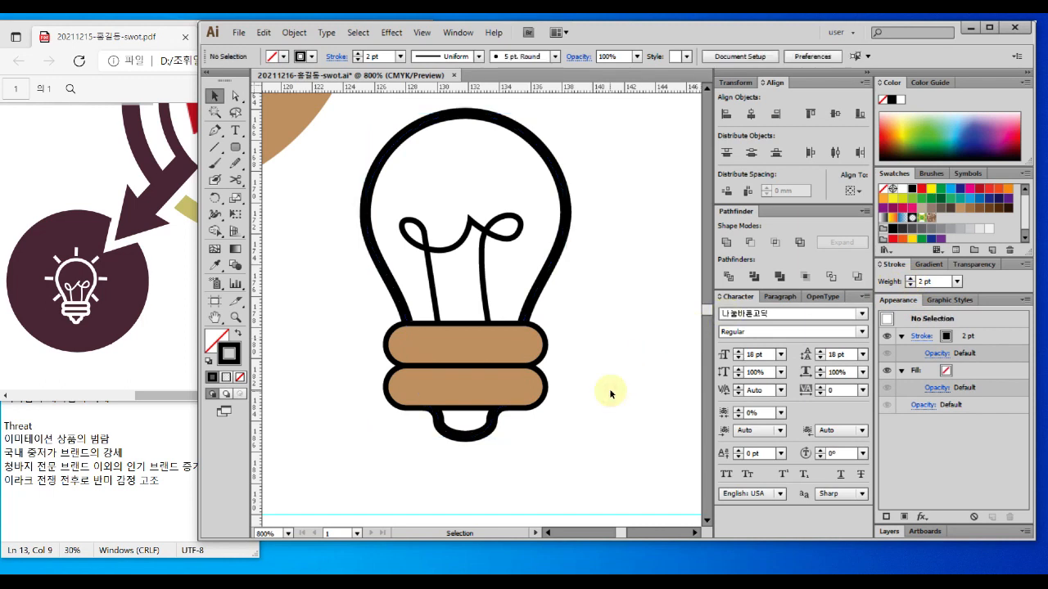
Step: Draw a narrow upright rectangle centred just above the bulb as a light ray, with a black fill and no stroke
left_click_drag(510, 291, 536, 359)
left_click(508, 364, "ctrl+alt")
left_click_drag(520, 307, 538, 353)
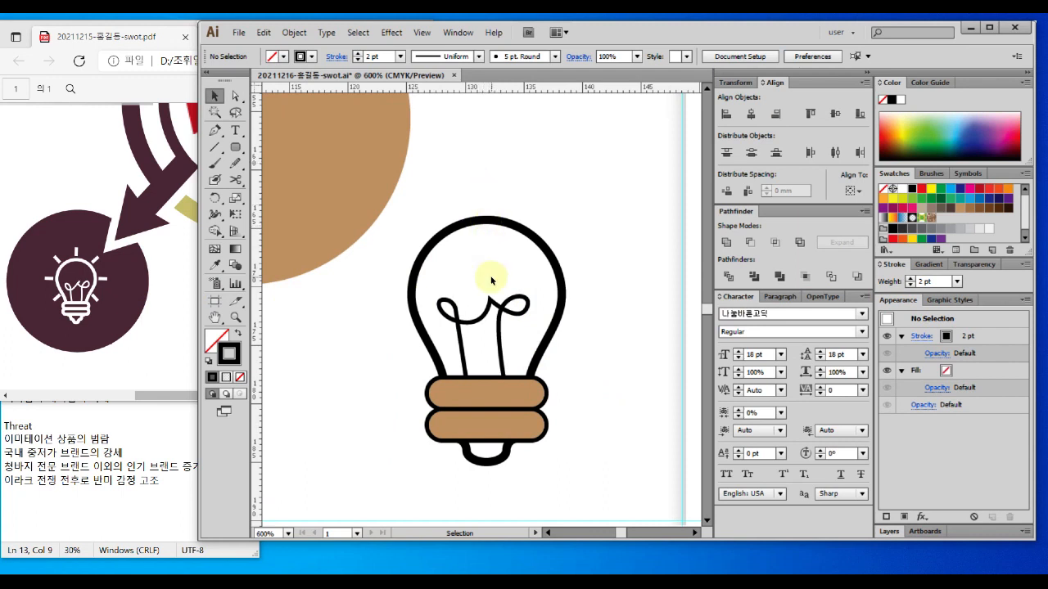
left_click_drag(465, 190, 520, 459)
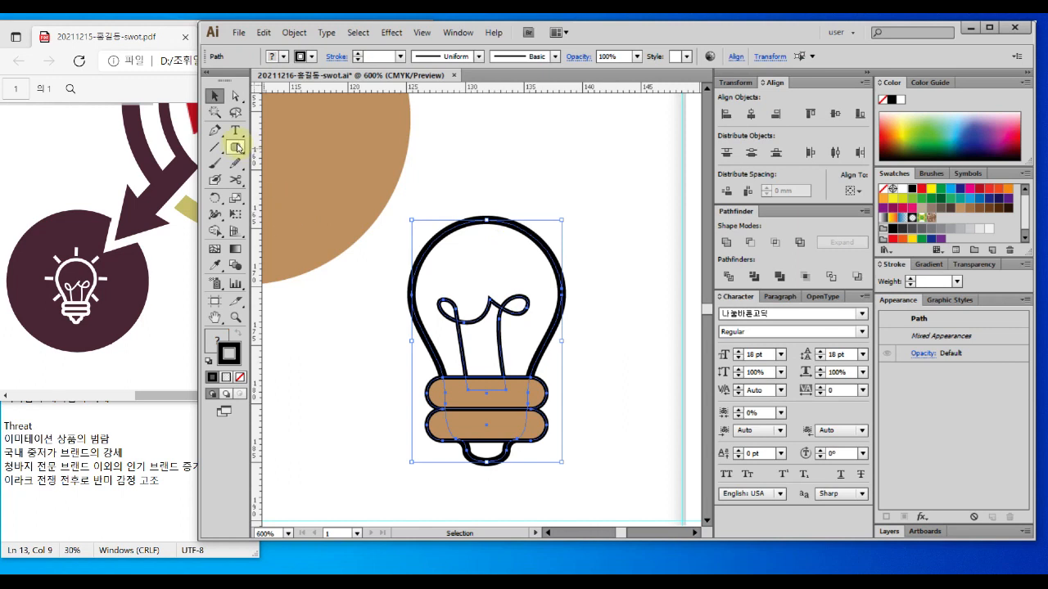
left_click_drag(237, 149, 277, 148)
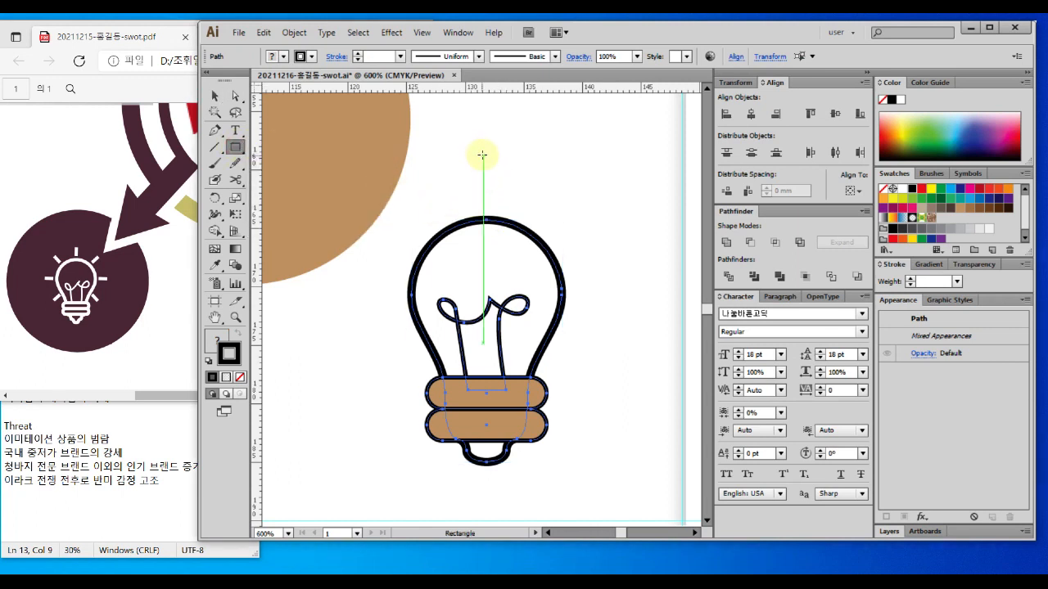
left_click_drag(480, 153, 494, 205)
left_click(215, 96)
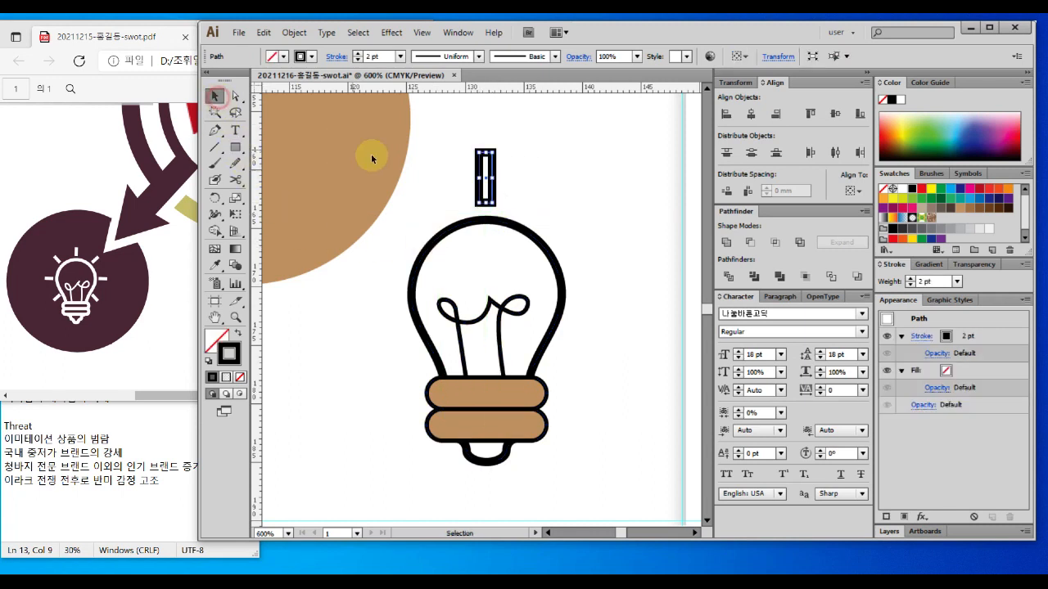
left_click(239, 334)
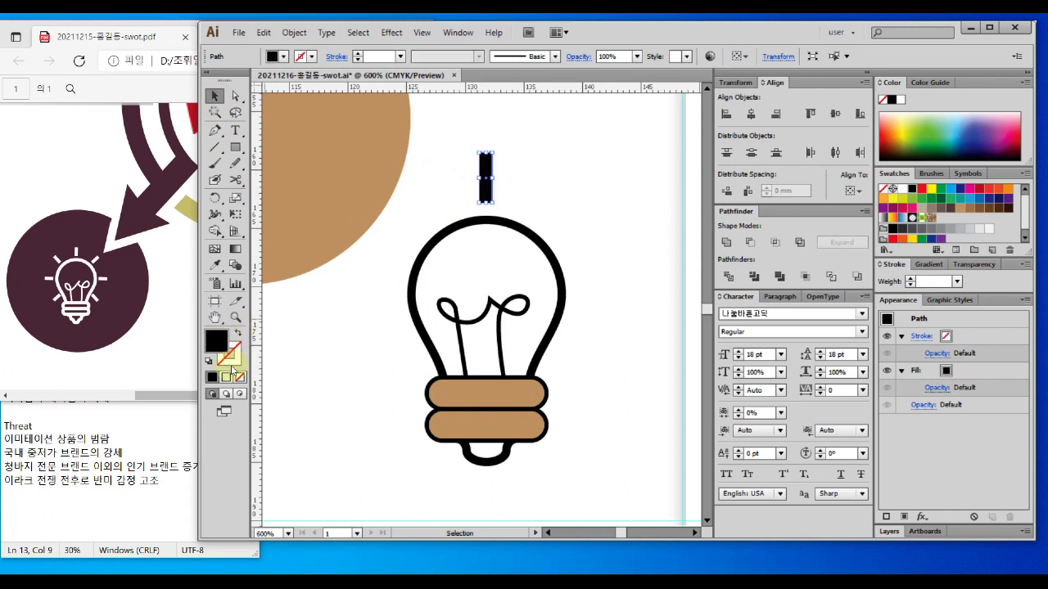
left_click(539, 198)
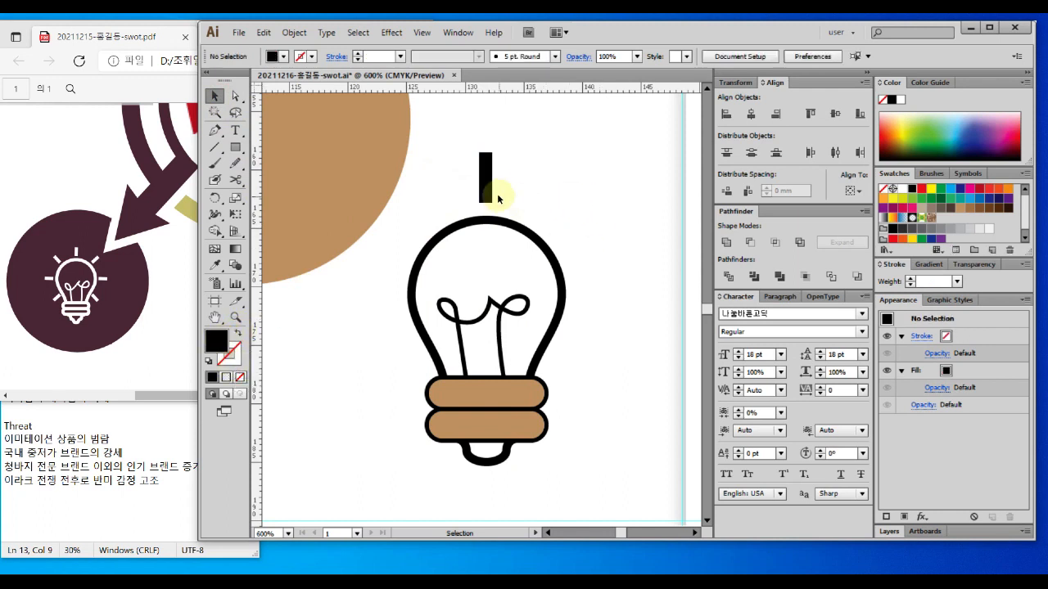
Step: Make a copy of the ray rotated by -45° about a point at the middle of the bulb, near the filament
left_click(490, 178)
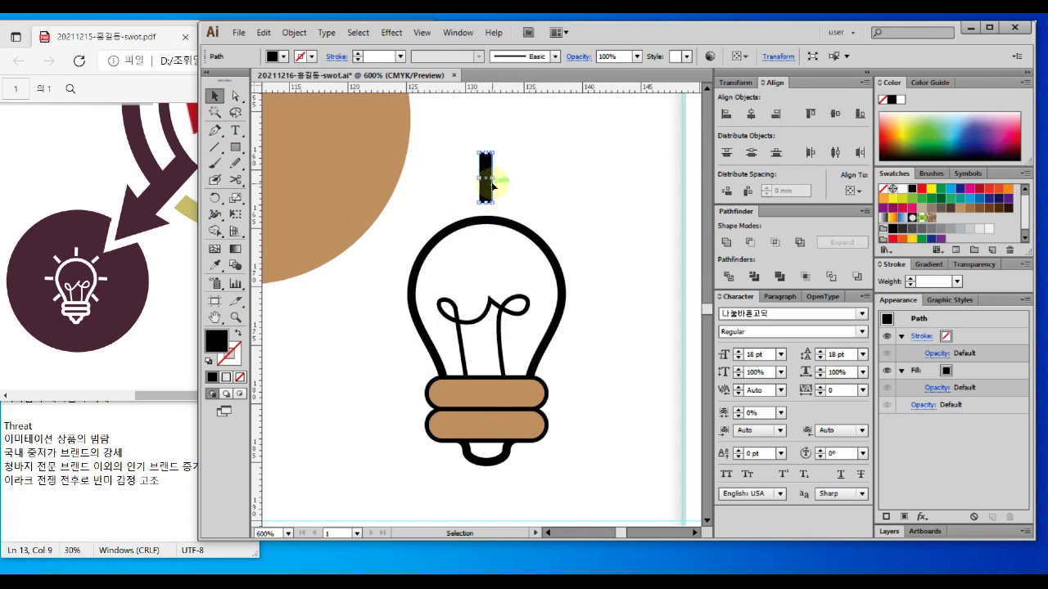
left_click(213, 199)
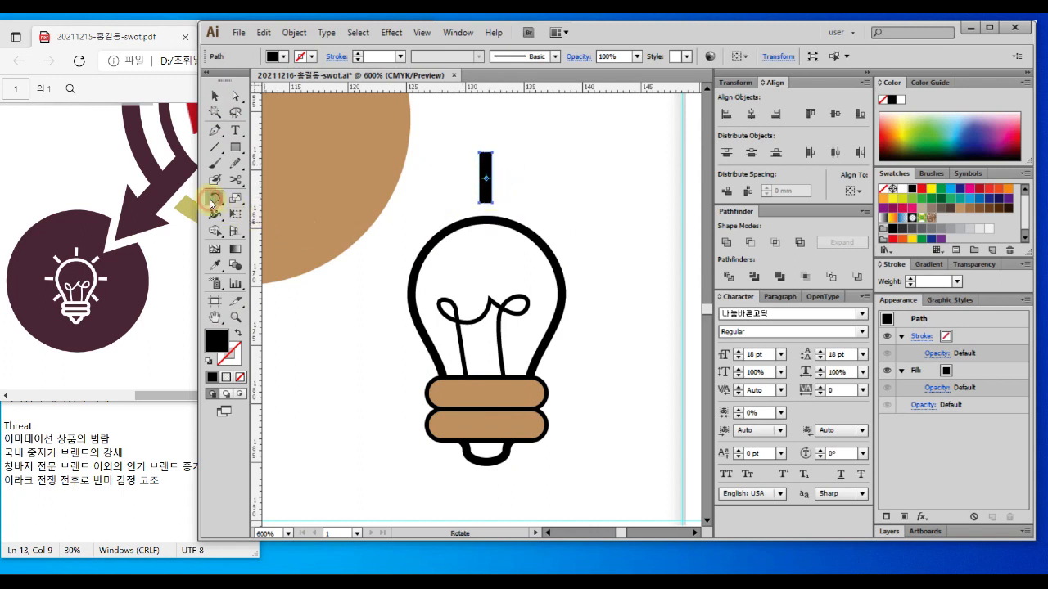
left_click(213, 201)
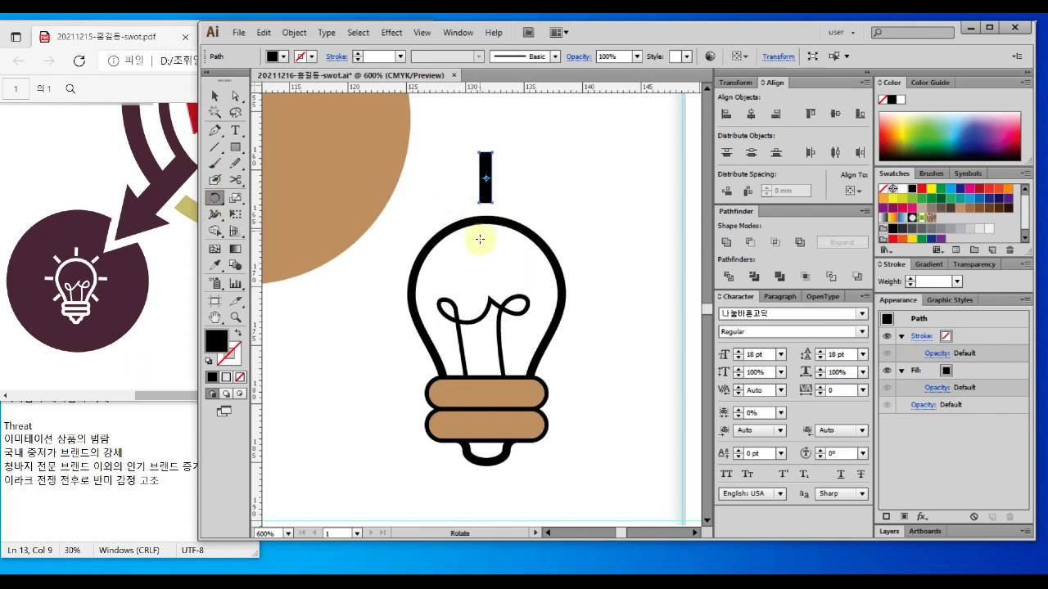
left_click(489, 325, "alt")
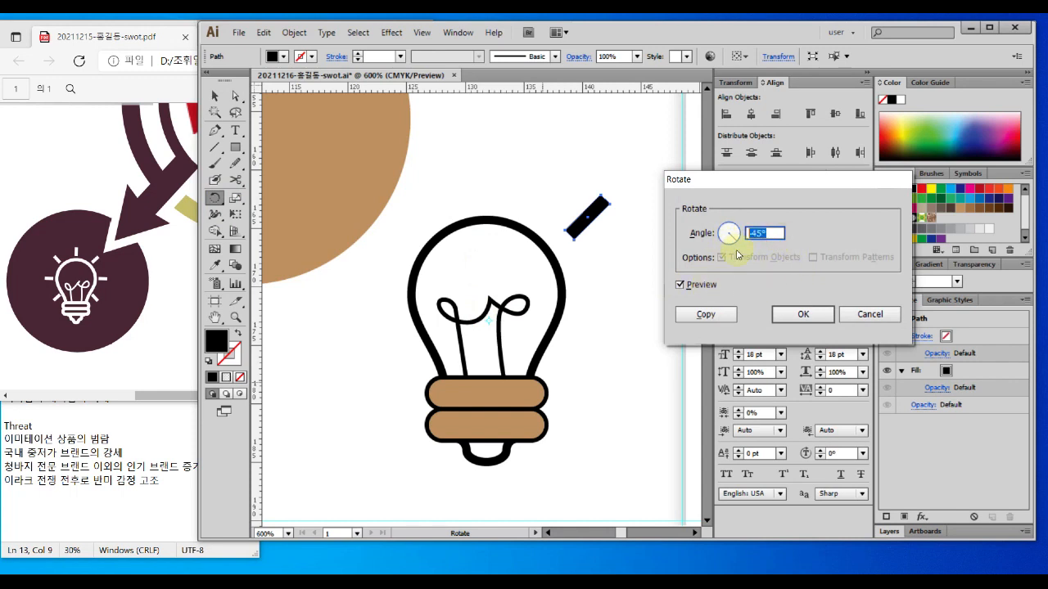
left_click(703, 316)
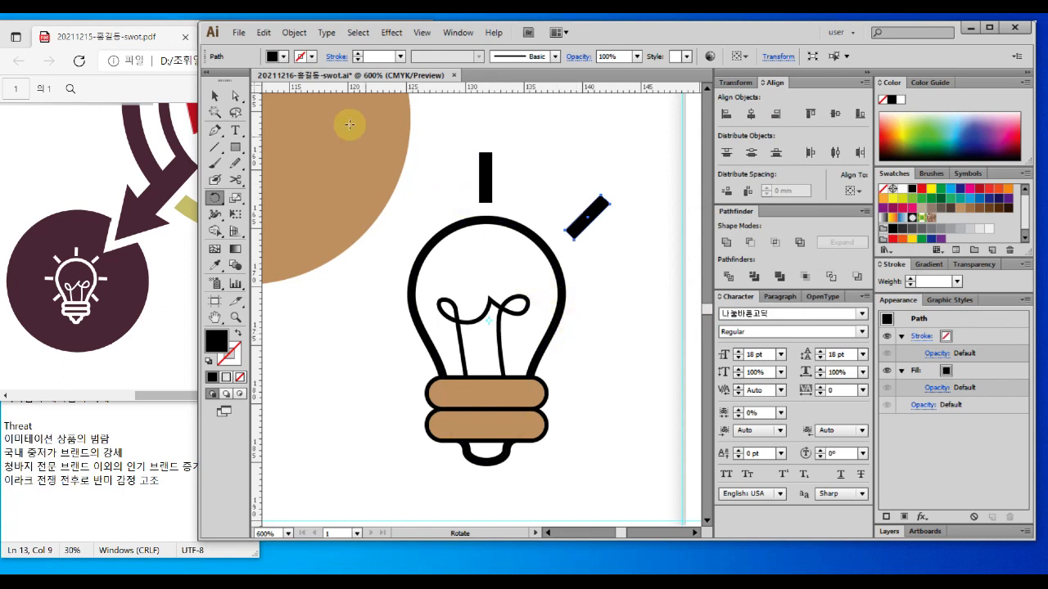
Step: Repeat the rotated copy six more times so that rays ring the whole bulb
left_click(296, 34)
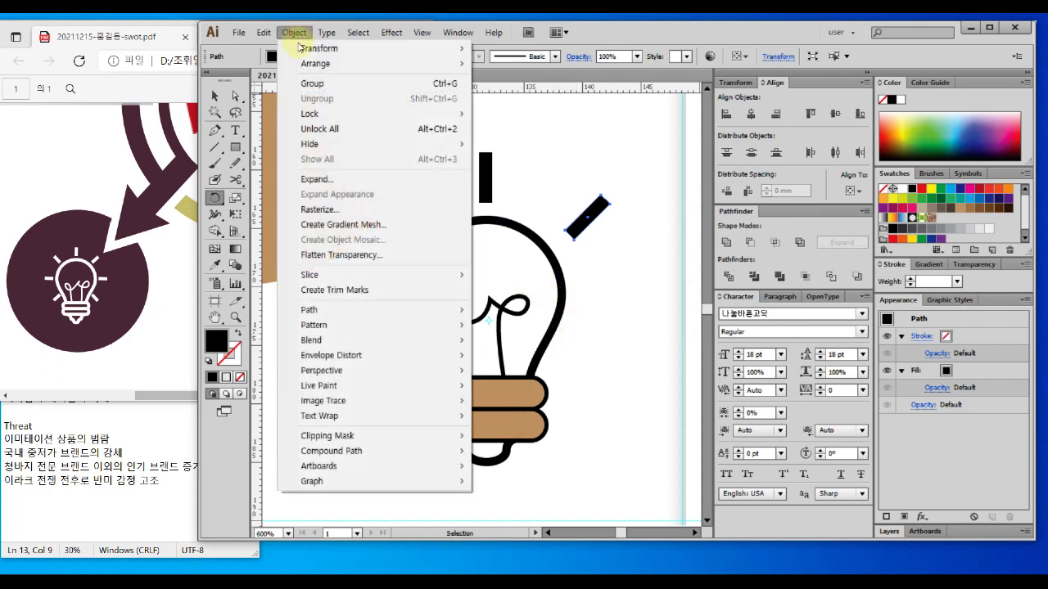
mouse_move(397, 52)
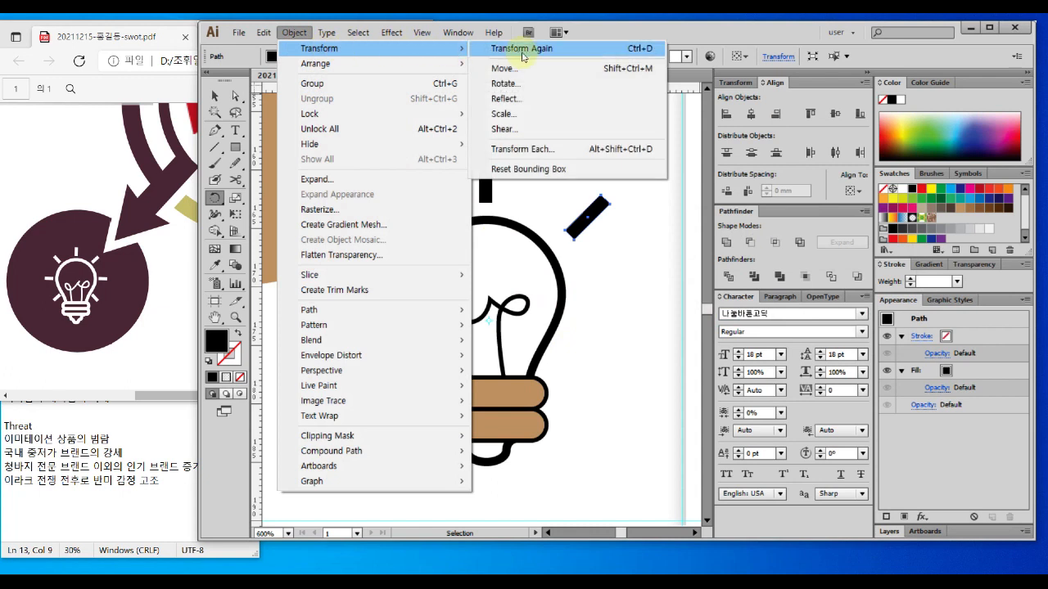
left_click(635, 49)
key("r")
key("v")
key("ctrl+d")
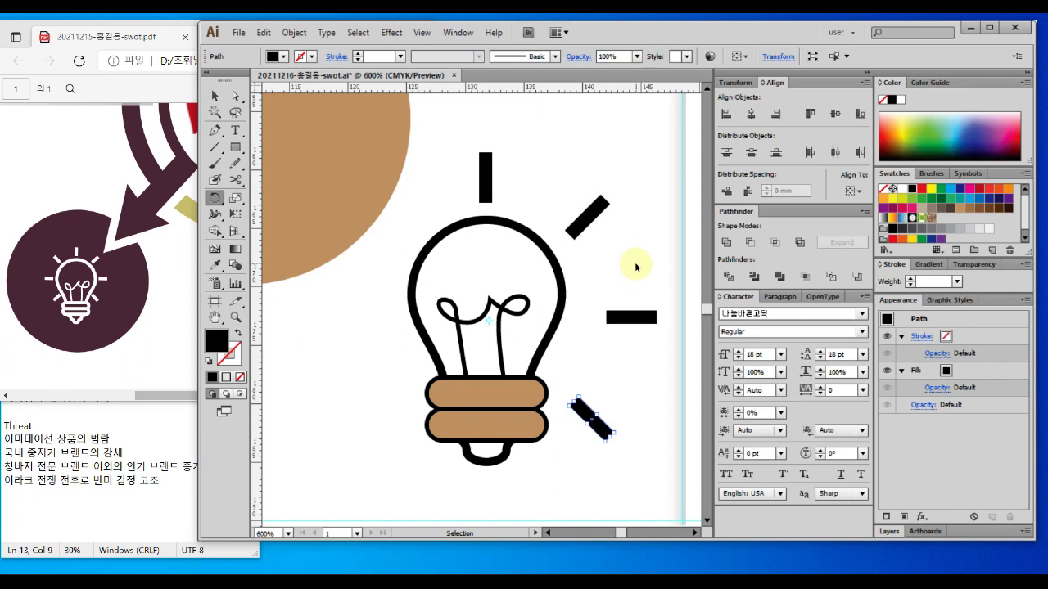
key("ctrl+d")
key("ctrl+d")
key("ctrl+d")
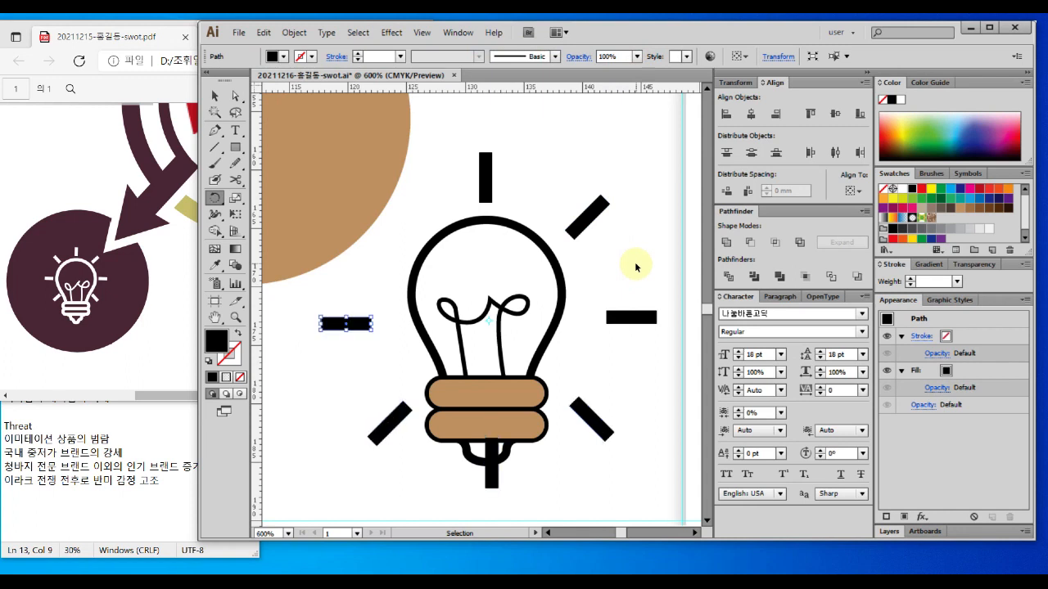
key("ctrl+d")
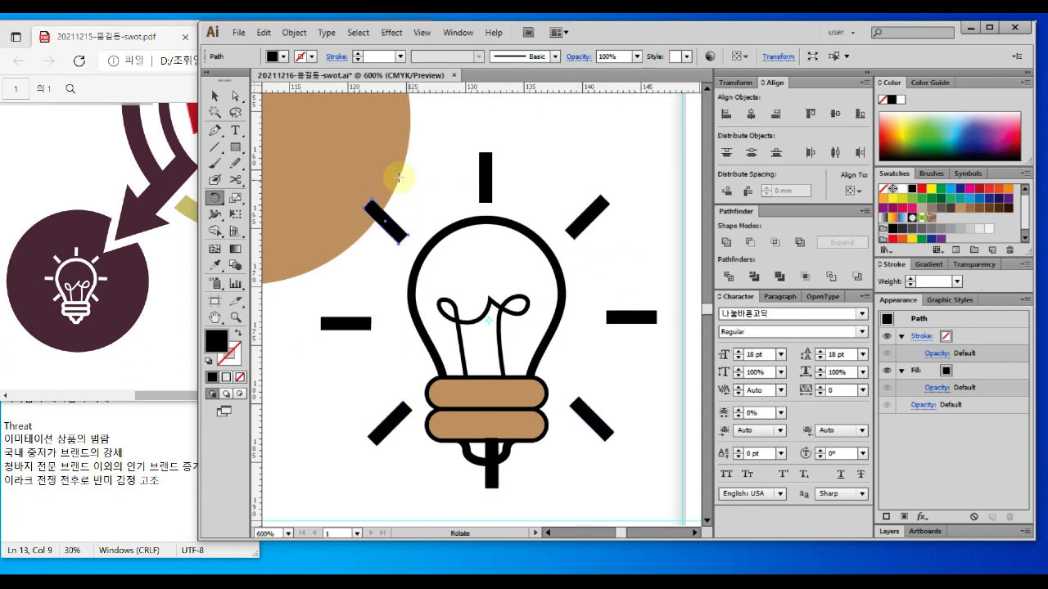
Step: Delete the bottom ray that overlaps the tip of the bulb's base
left_click(215, 96)
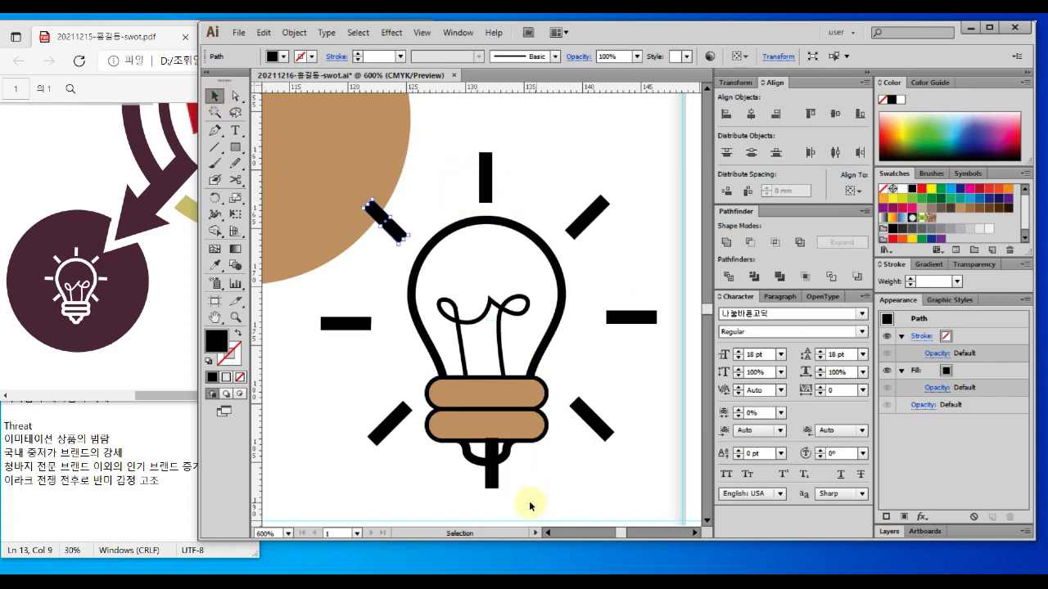
left_click(495, 485)
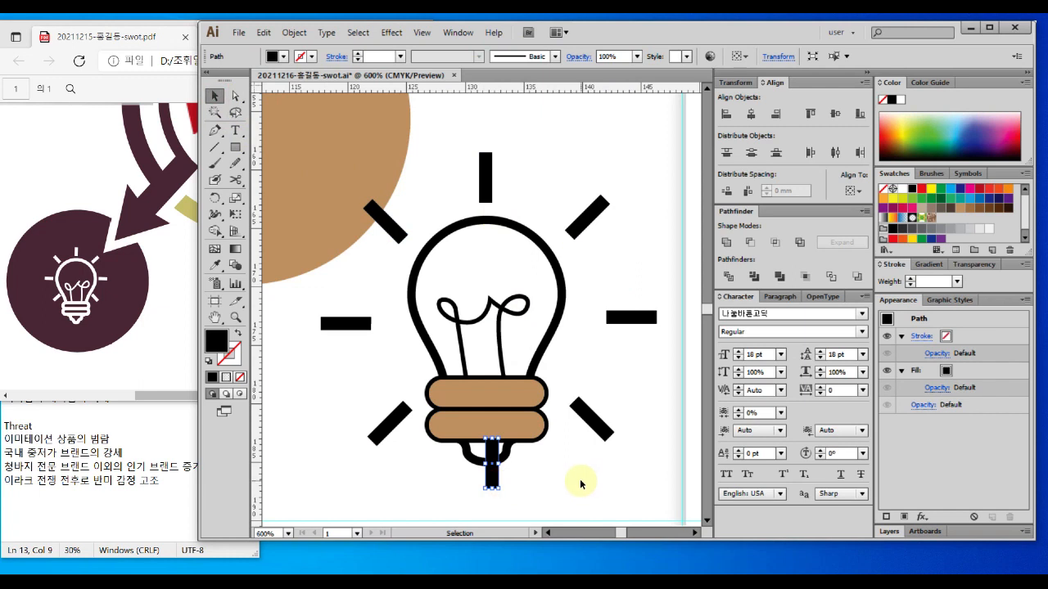
key("Delete")
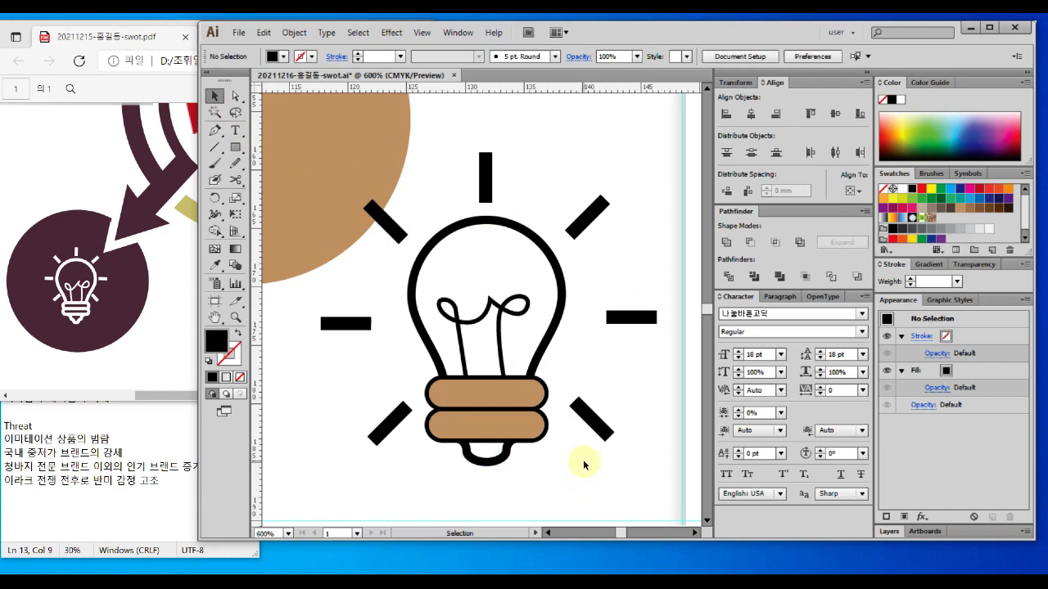
left_click(584, 456)
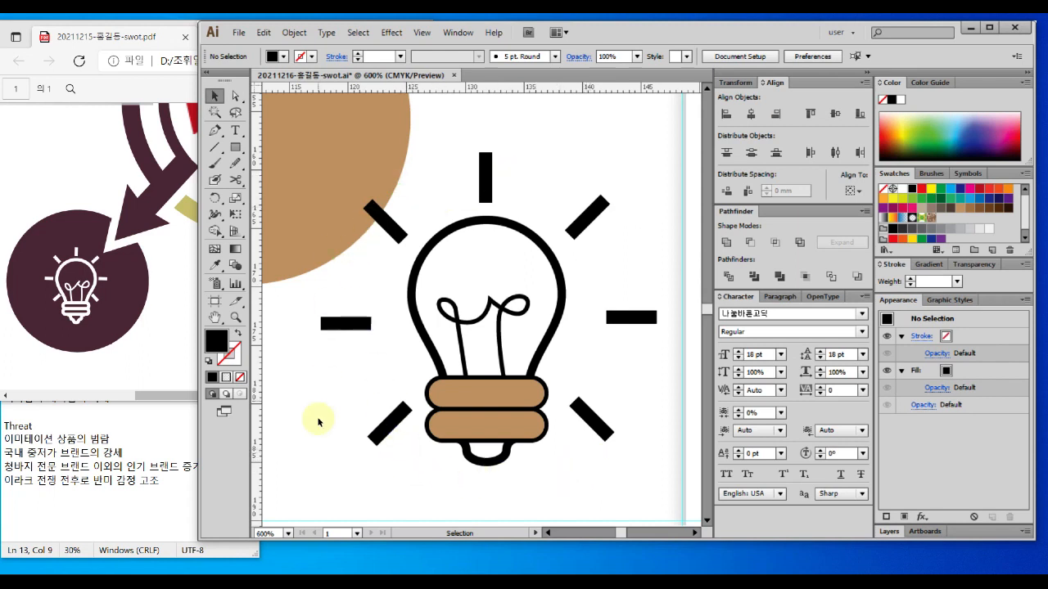
Step: Select the seven remaining rays around the bulb and group them
left_click(381, 421)
left_click(353, 331, "shift")
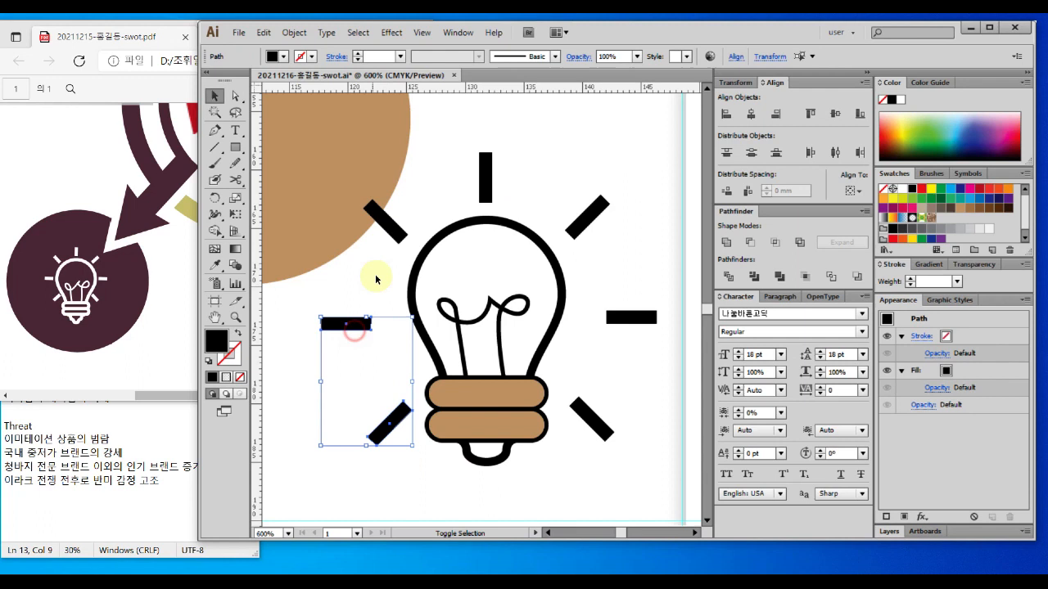
left_click(387, 225, "shift")
left_click(485, 177, "shift")
left_click(587, 221, "shift")
left_click(631, 318, "shift")
left_click(590, 419, "shift")
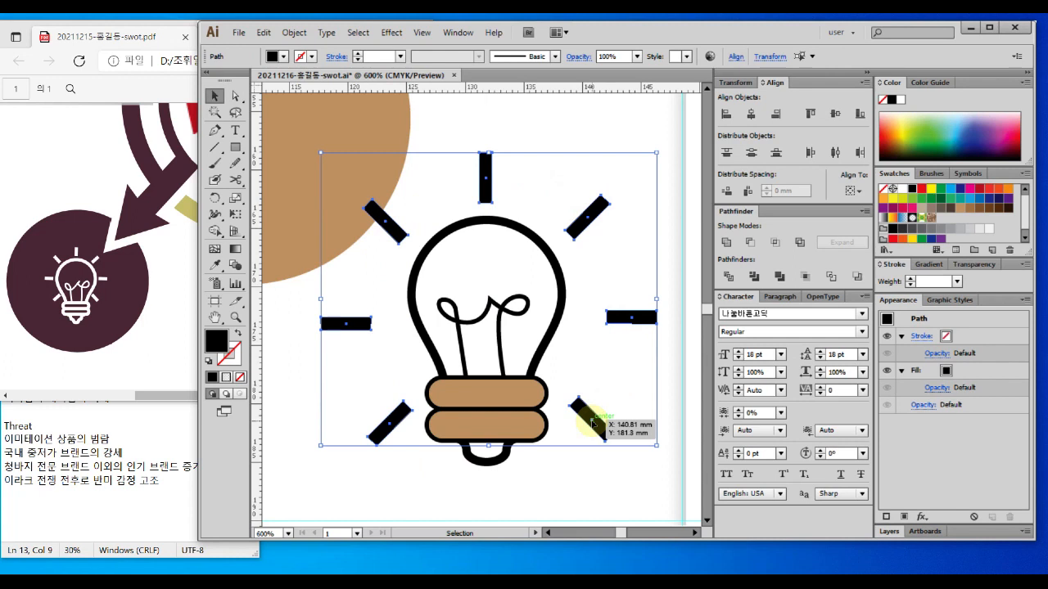
right_click(593, 424)
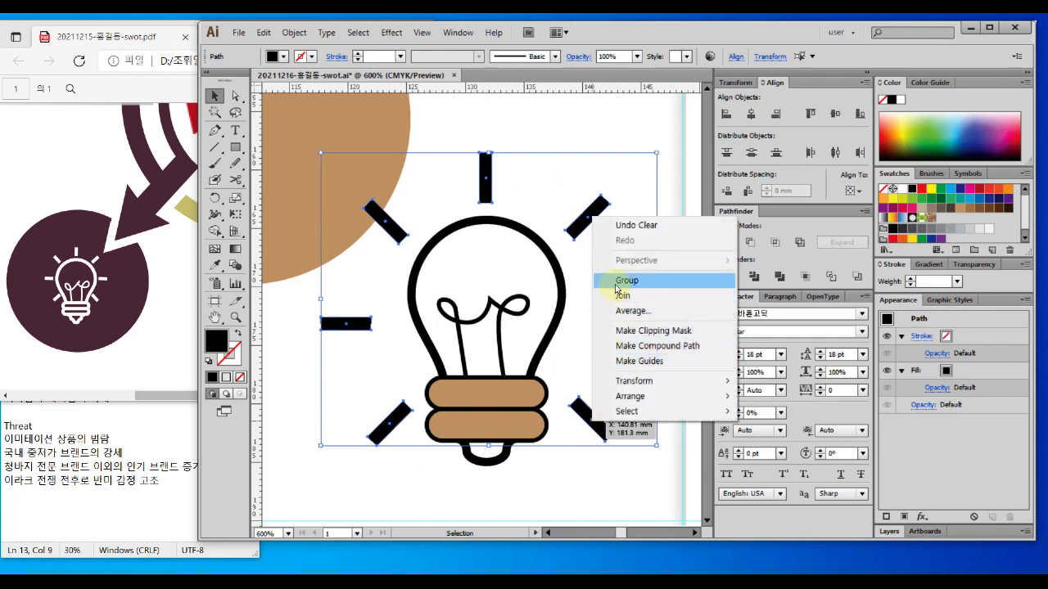
left_click(618, 282)
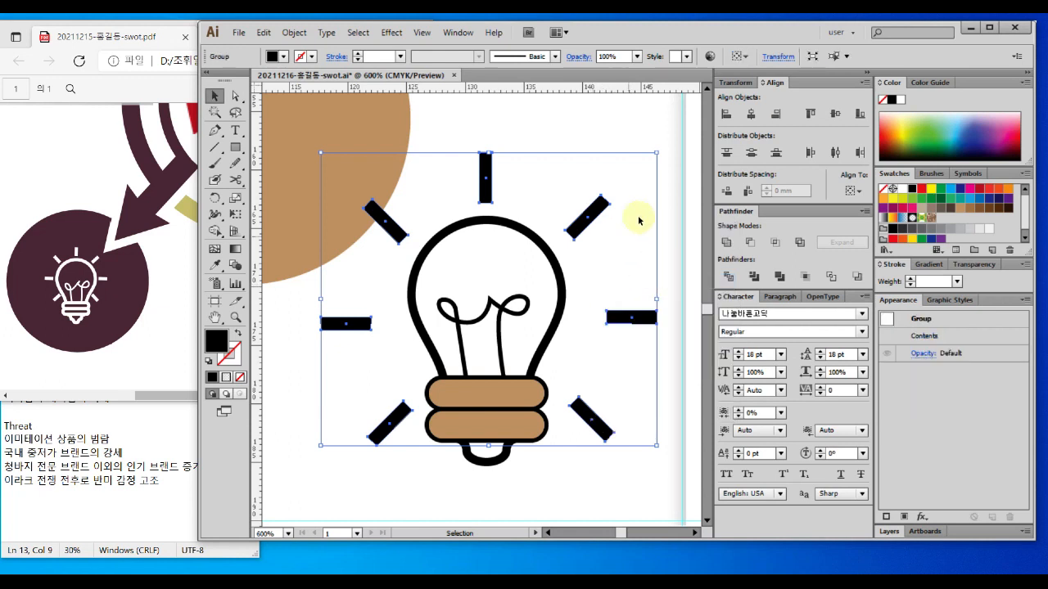
Step: Scale the ray group down proportionally about its centre and nudge it up and slightly left around the bulb
left_click_drag(656, 153, 626, 181)
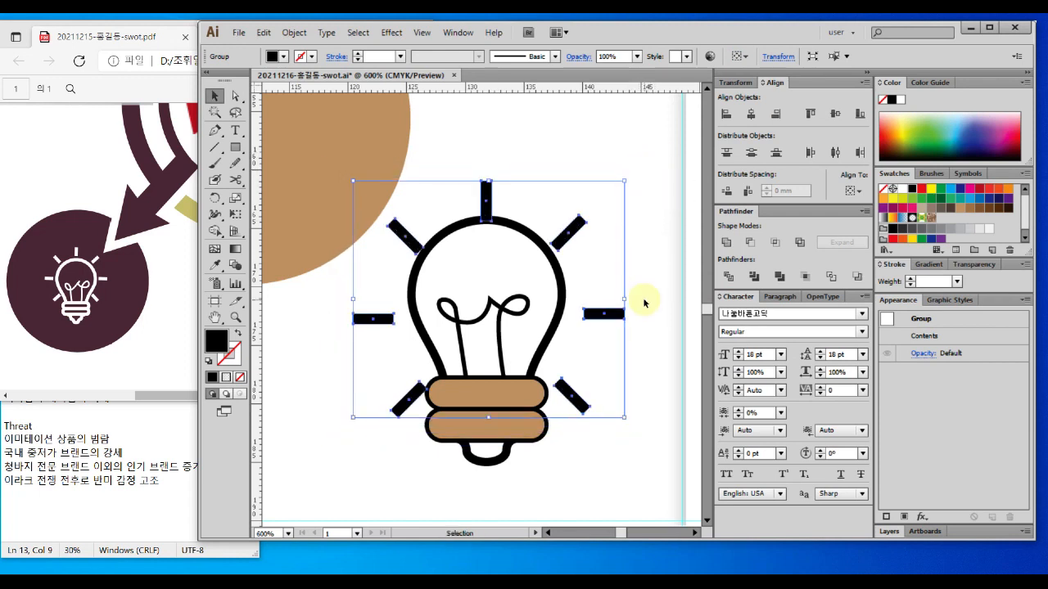
key("Up")
key("Up")
key("Up")
key("Up")
key("Up")
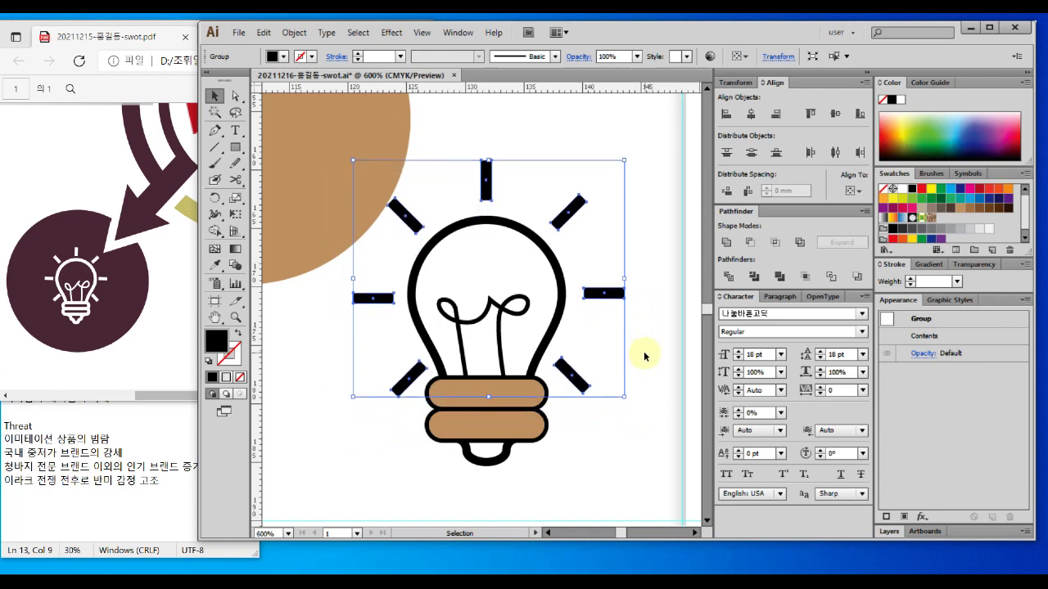
key("Left")
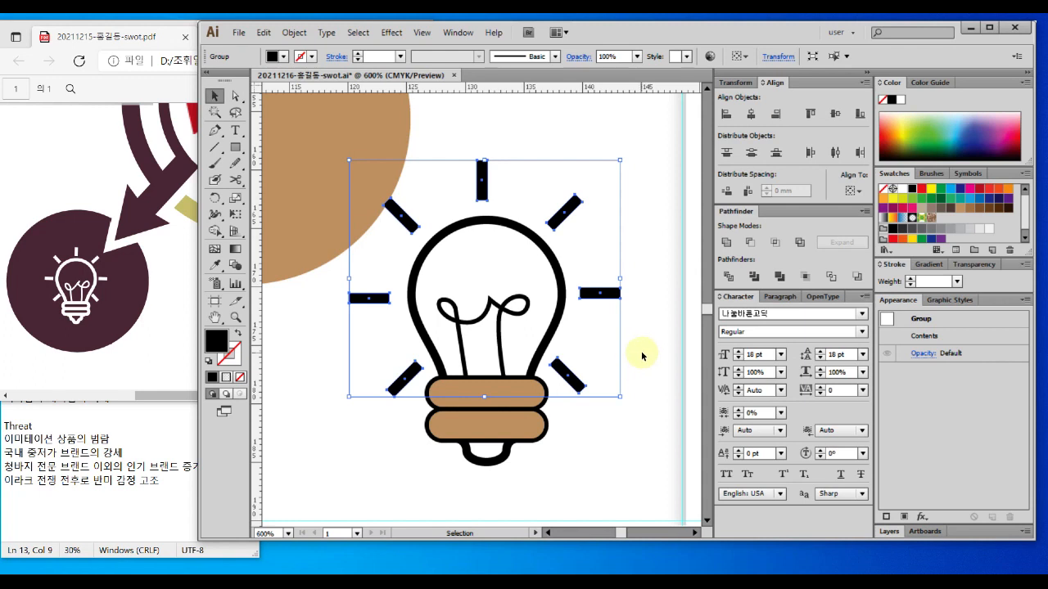
left_click(643, 355)
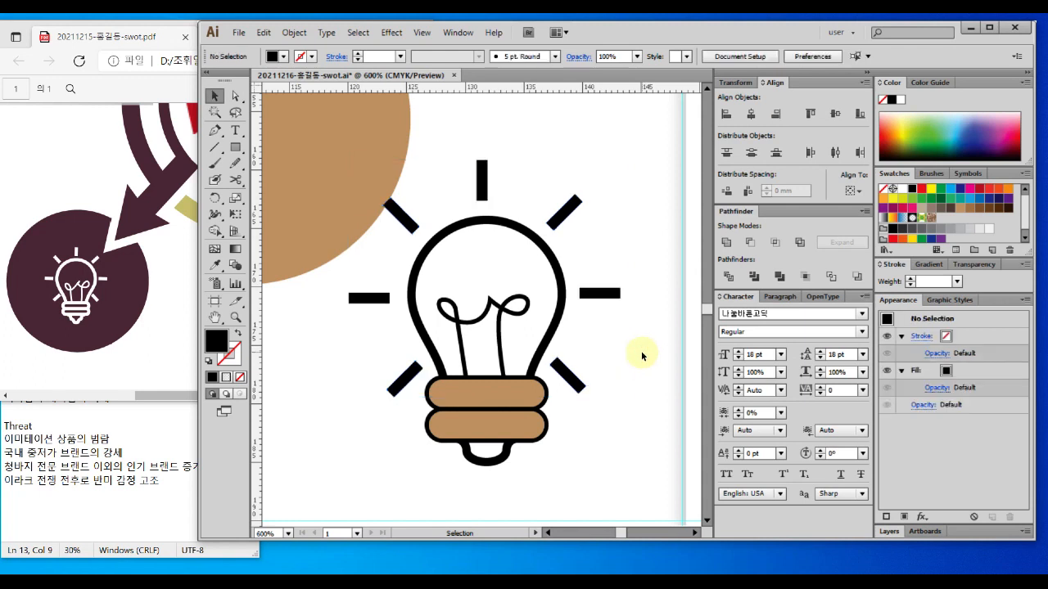
Step: Convert the strokes of the bulb outline and its filament into filled shapes with Outline Stroke
left_click_drag(642, 355, 622, 366)
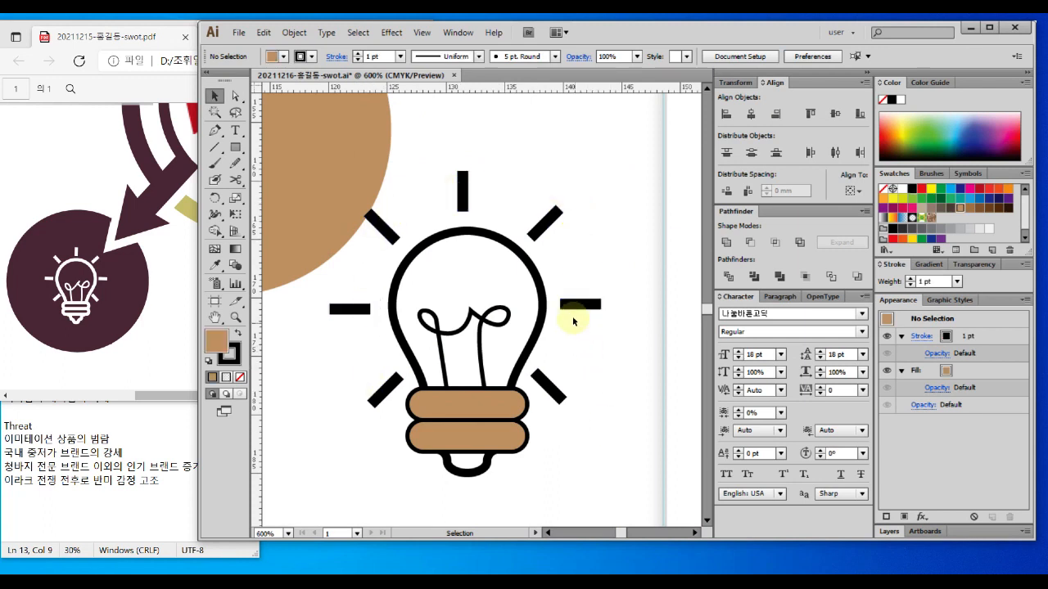
left_click(495, 242)
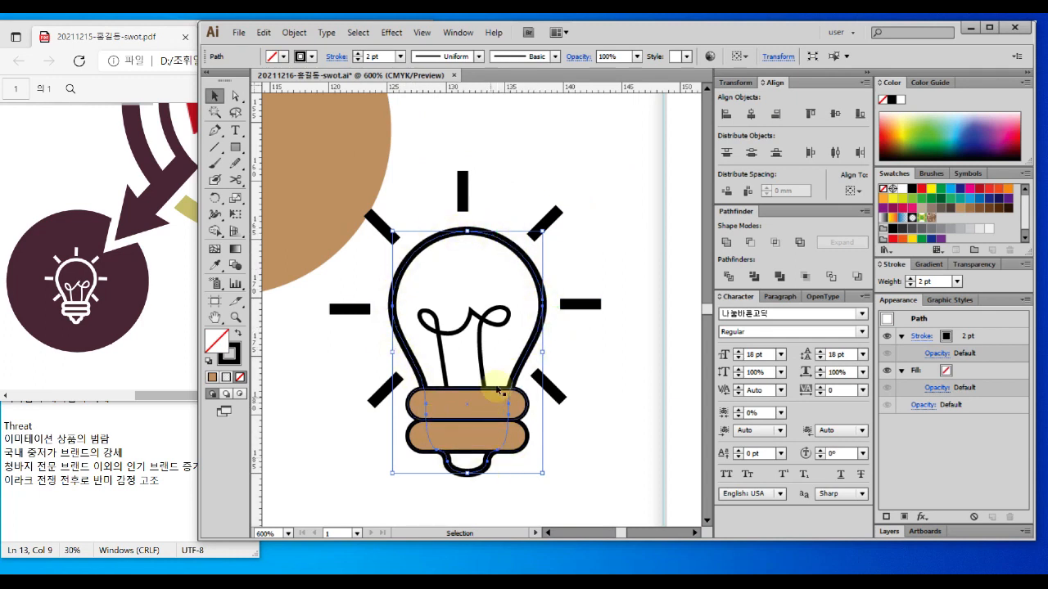
left_click(441, 346, "shift")
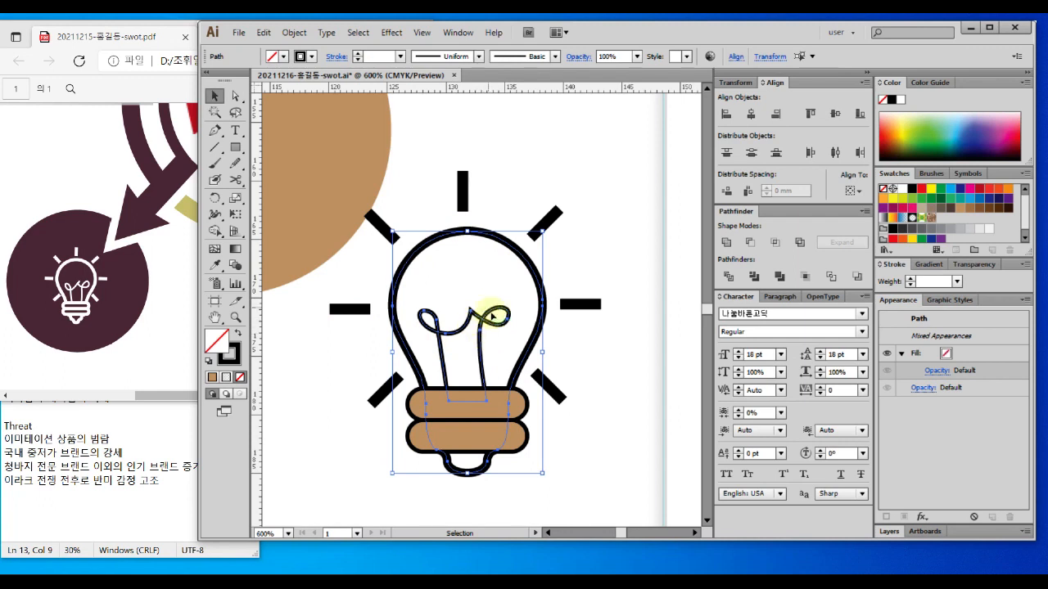
left_click(583, 351)
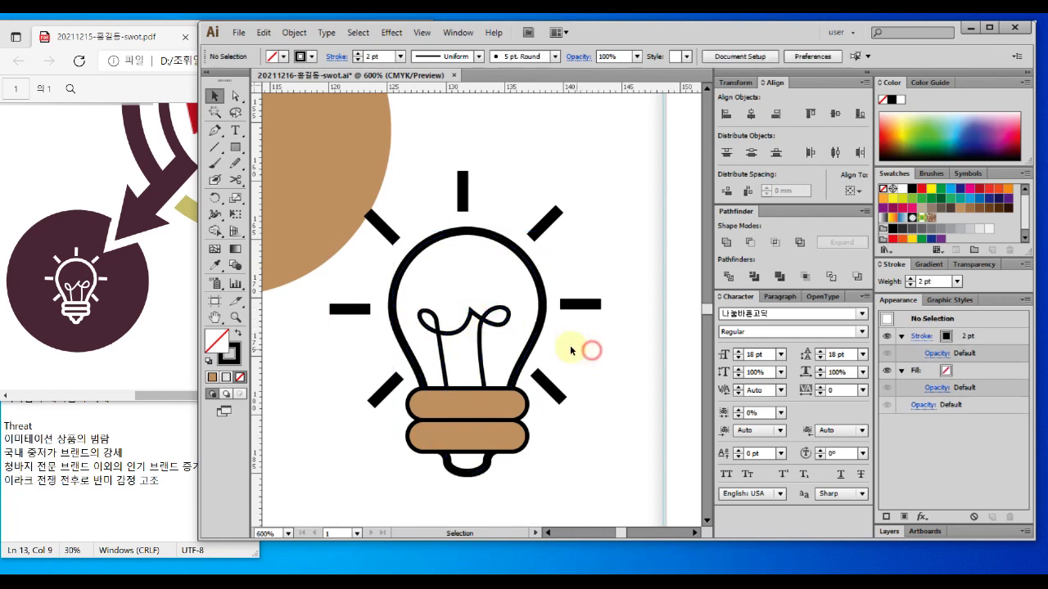
left_click(543, 319)
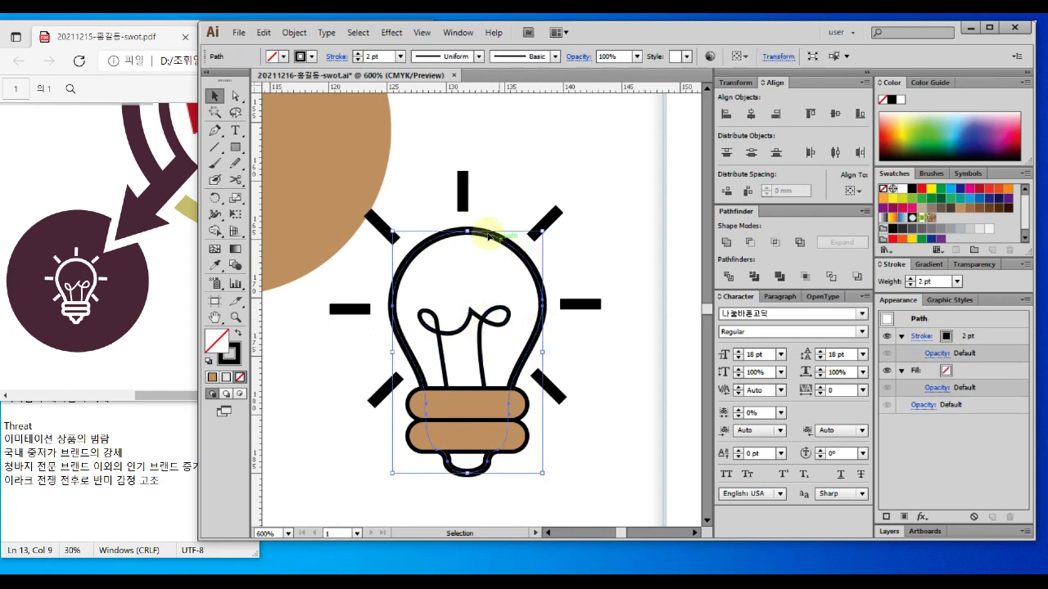
left_click(452, 337, "shift")
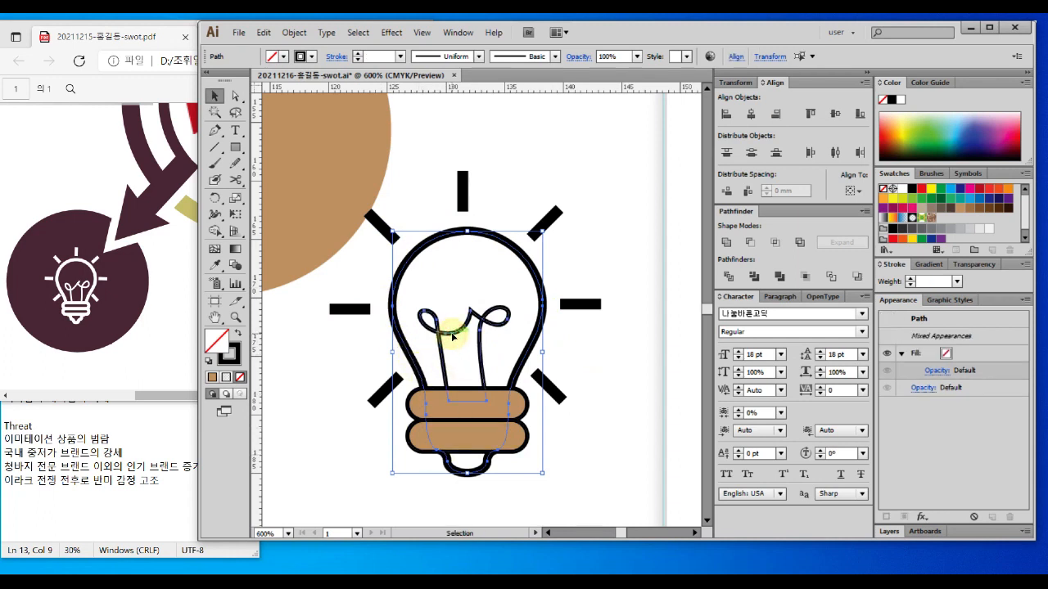
left_click(297, 33)
key("Right")
key("Right")
left_click(299, 36)
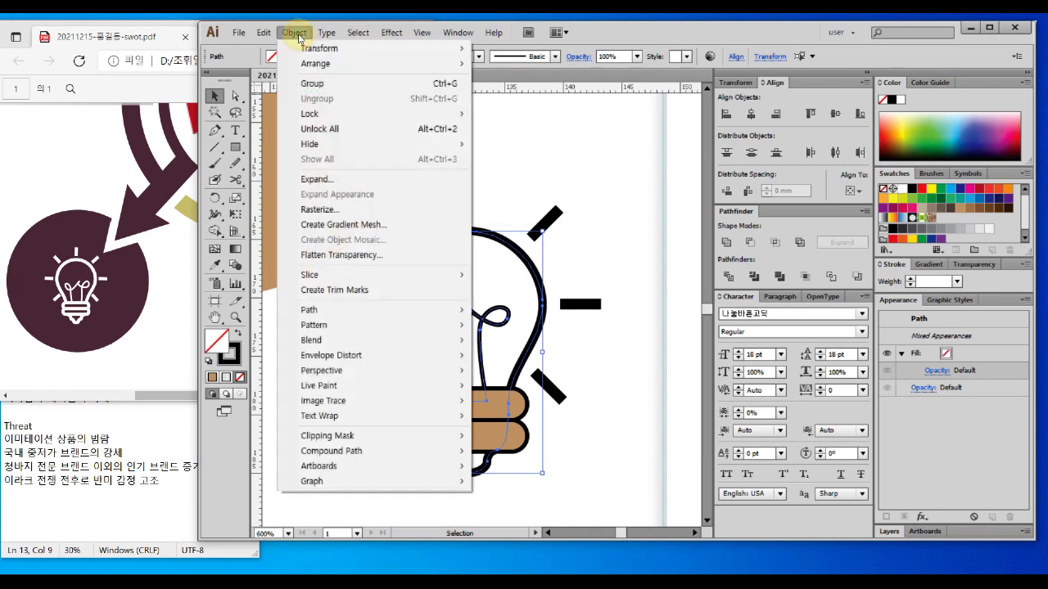
mouse_move(327, 310)
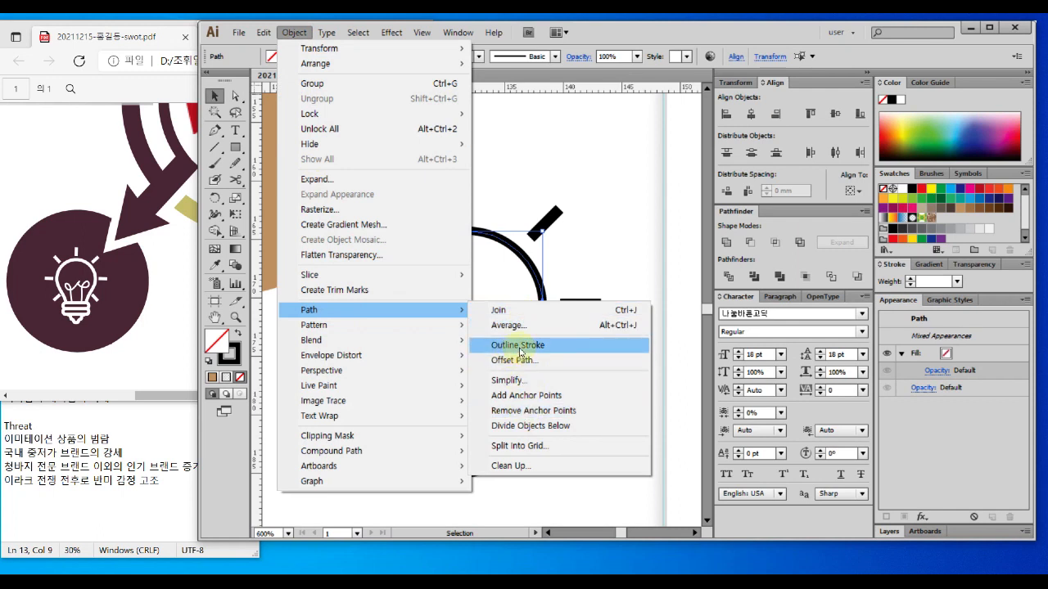
left_click(517, 350)
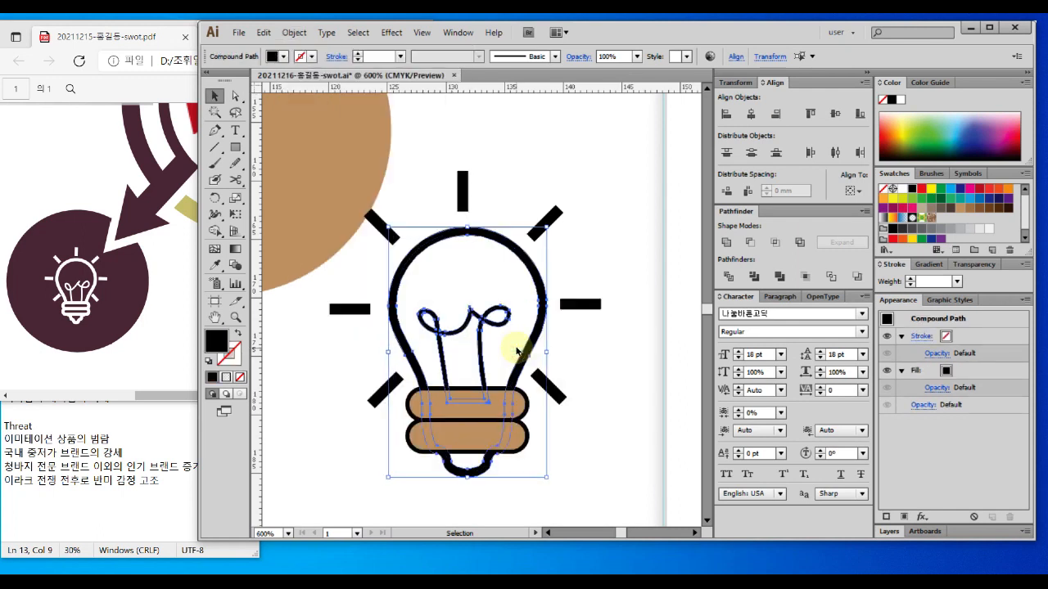
left_click(597, 377)
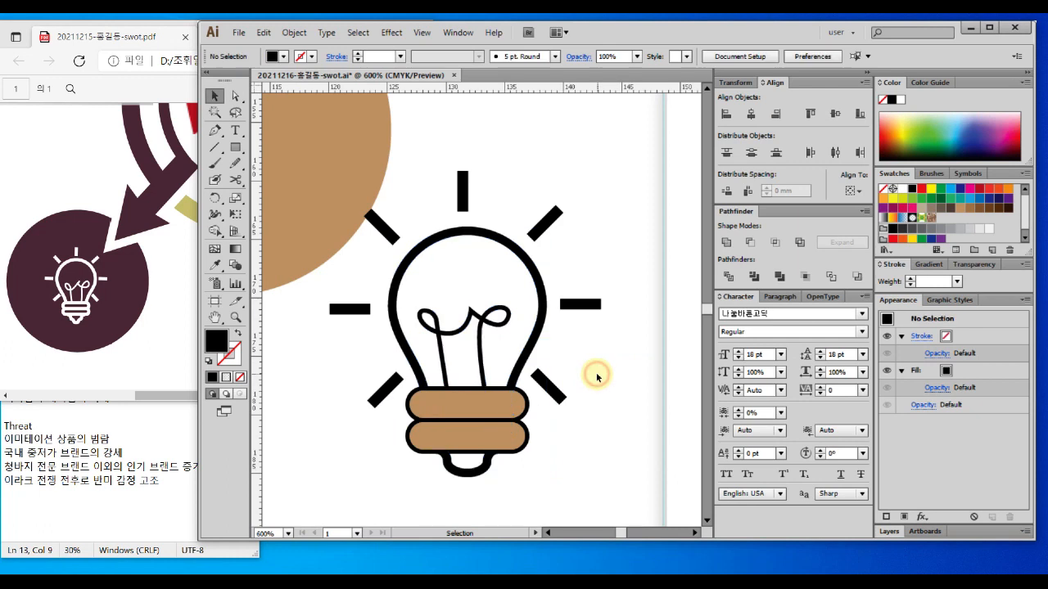
Step: Select the whole light bulb with its rays, scale it down proportionally and move it to the middle of the Opportunity circle
left_click_drag(596, 472, 350, 196)
left_click(453, 287, "ctrl+alt")
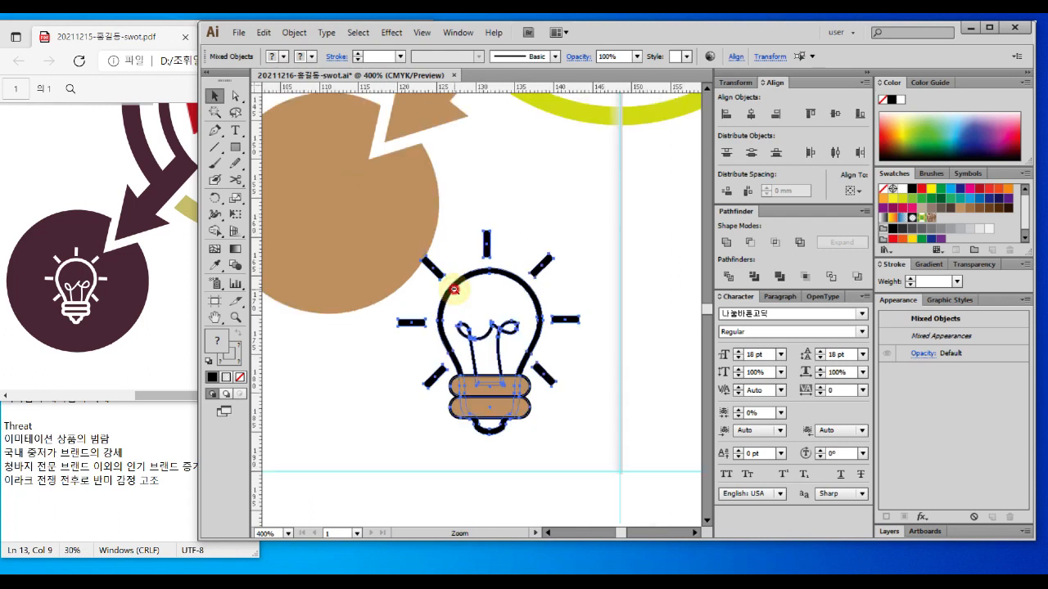
left_click(455, 289, "ctrl+alt")
left_click(536, 310, "ctrl+alt")
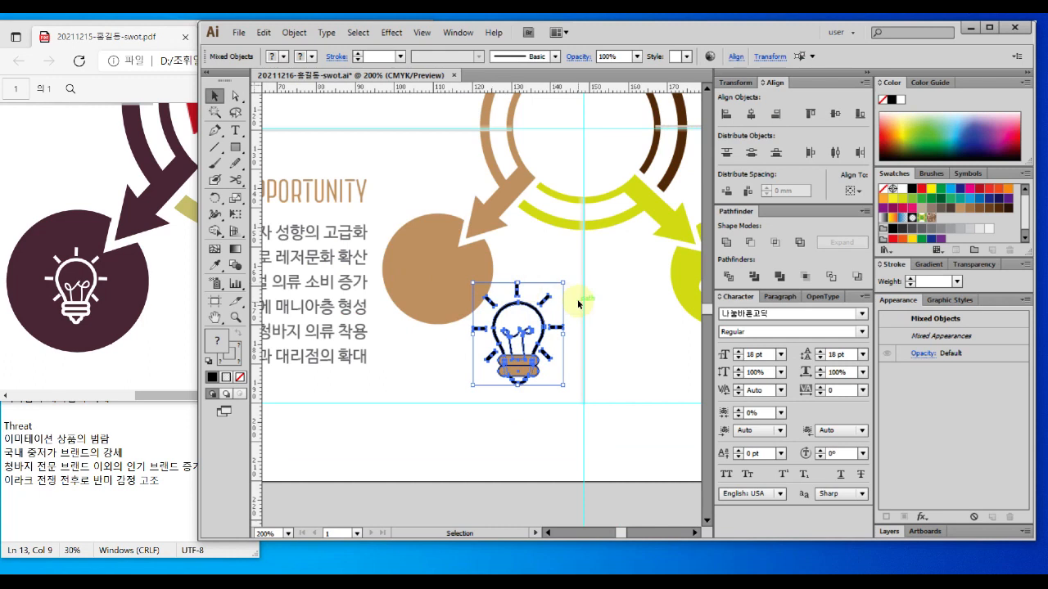
left_click_drag(562, 283, 551, 296)
left_click_drag(533, 338, 457, 278)
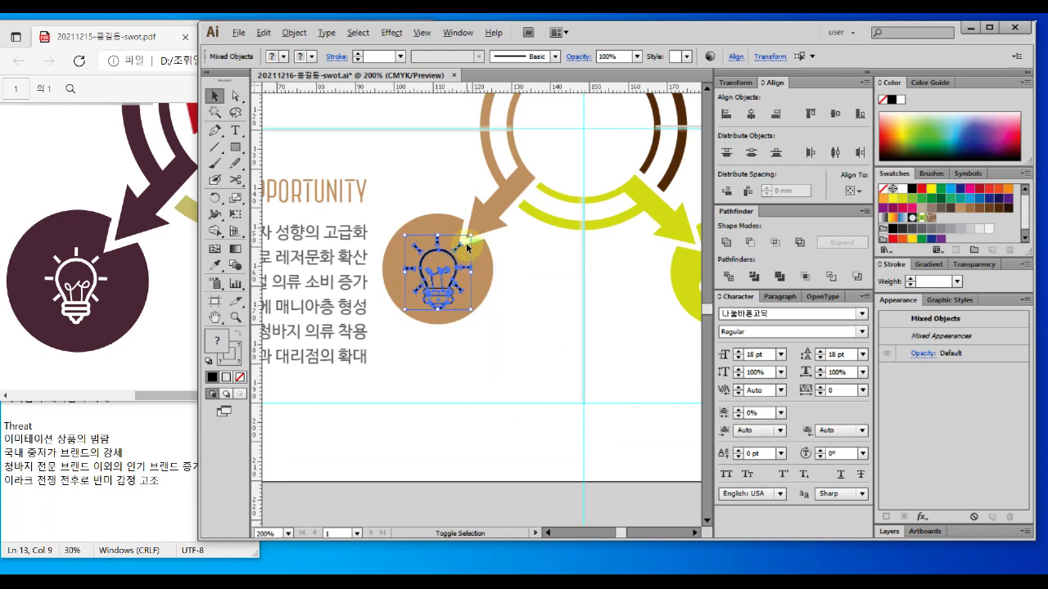
left_click(524, 313)
Step: Set the stroke of the bulb's two rounded base bars to white, keeping their brown fill
key("ctrl+space")
left_click(482, 299)
left_click(481, 299)
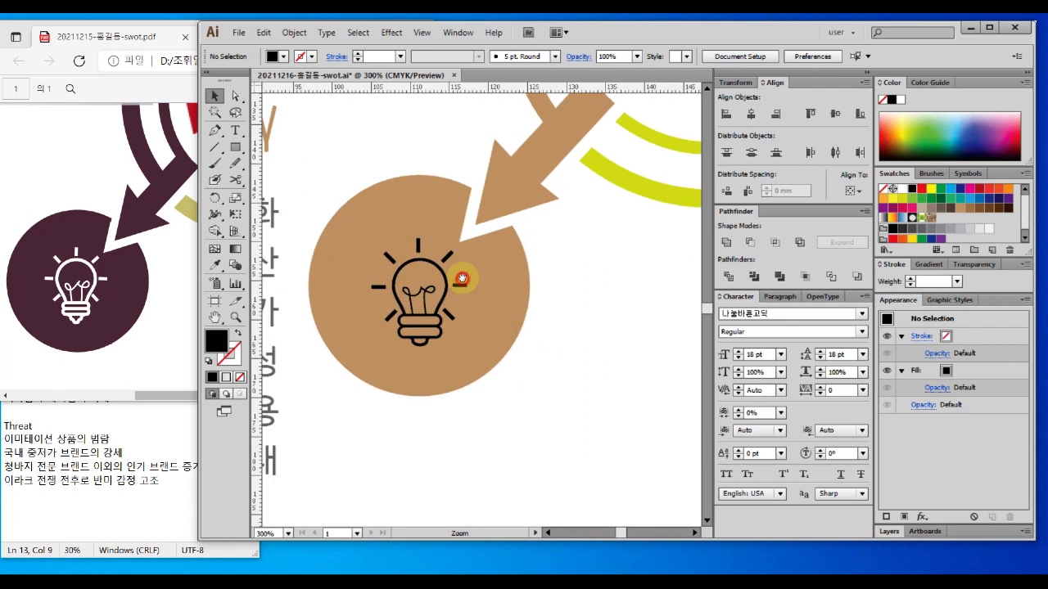
left_click_drag(458, 280, 498, 276)
left_click_drag(398, 236, 472, 311)
left_click(557, 424)
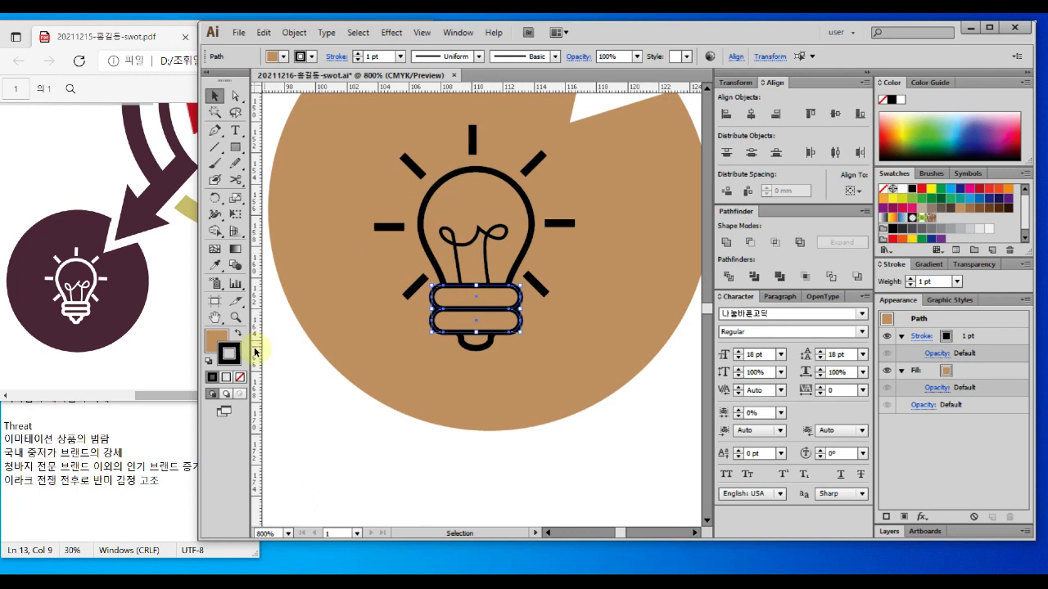
left_click(900, 191)
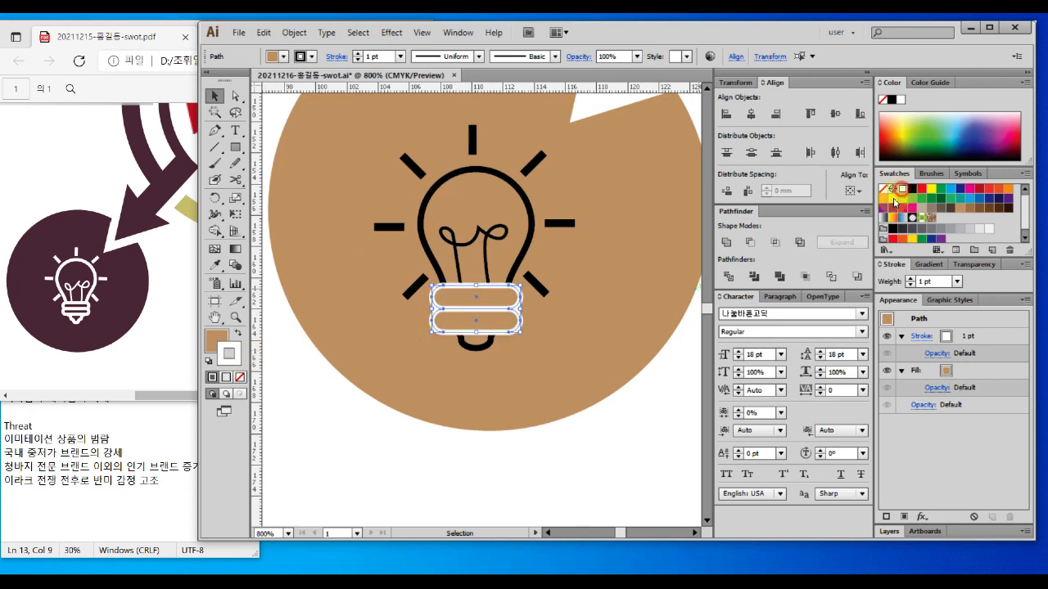
left_click(568, 402)
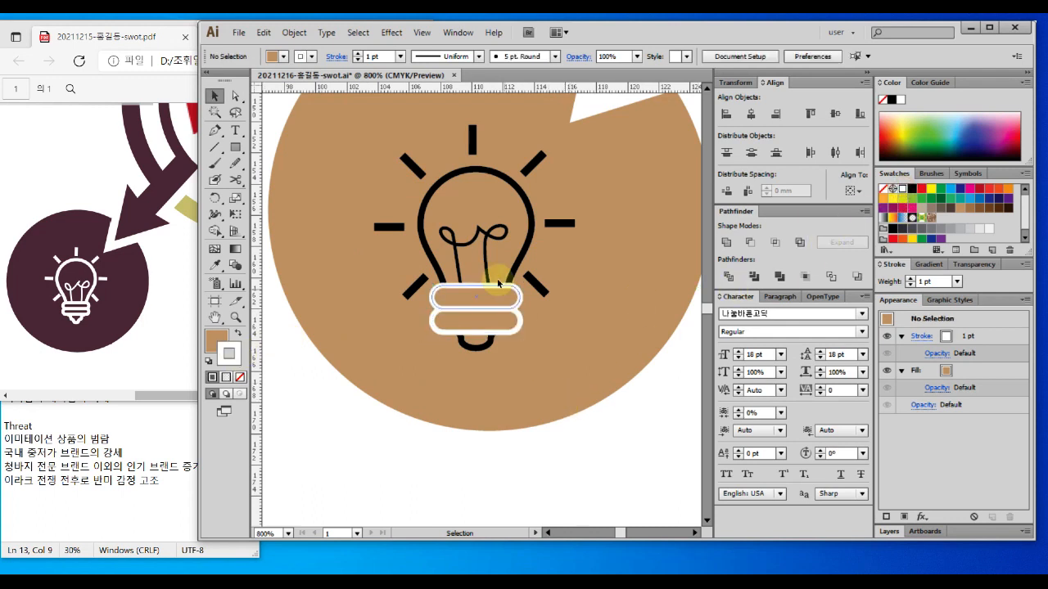
Step: Select the bulb outline, filament and rays together and fill them with white
left_click_drag(360, 129, 469, 213)
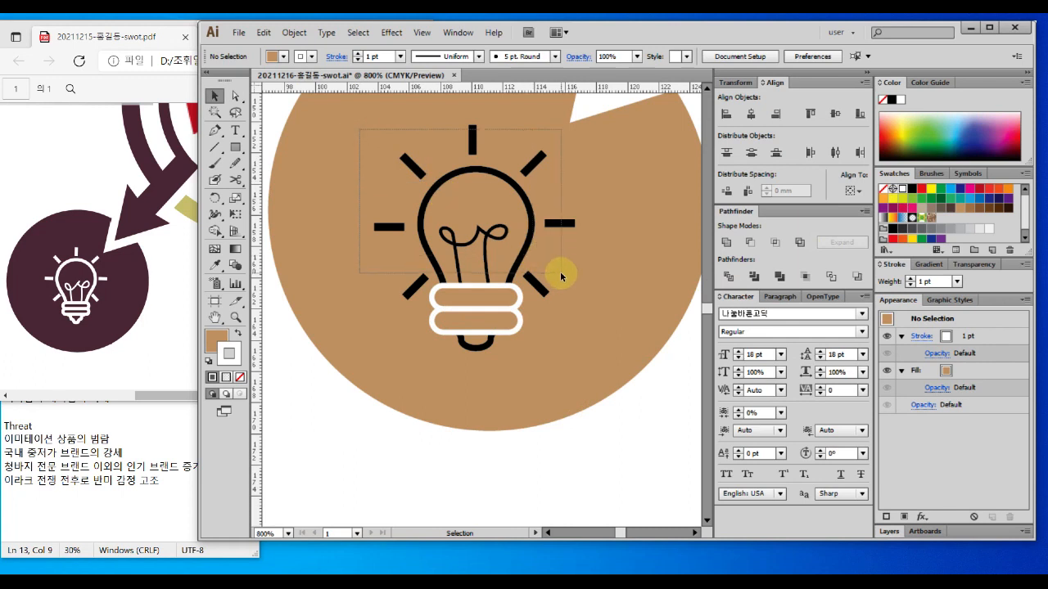
left_click_drag(561, 277, 561, 277)
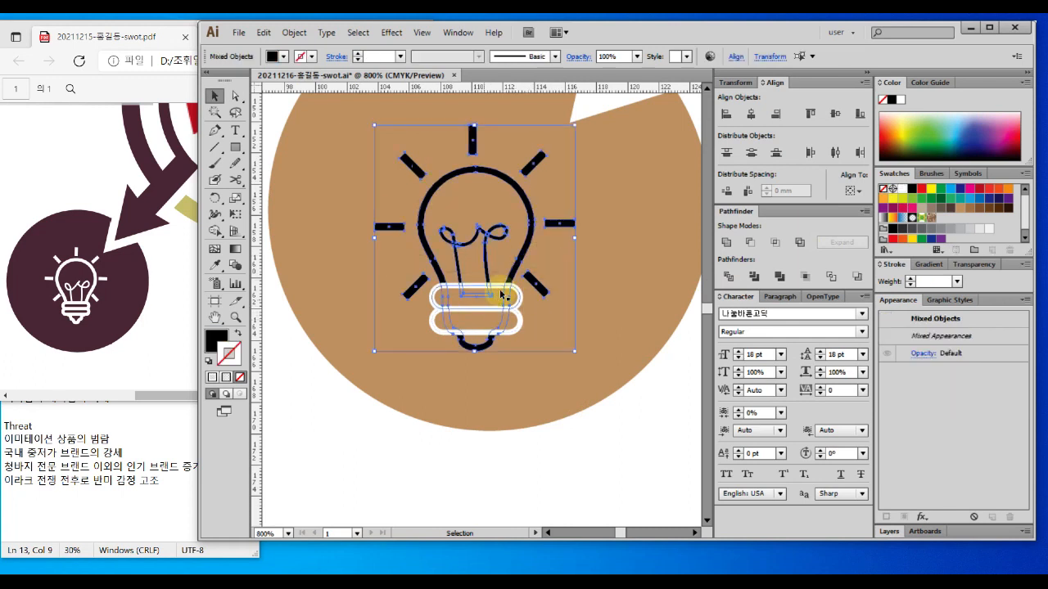
left_click(227, 353)
left_click(215, 338)
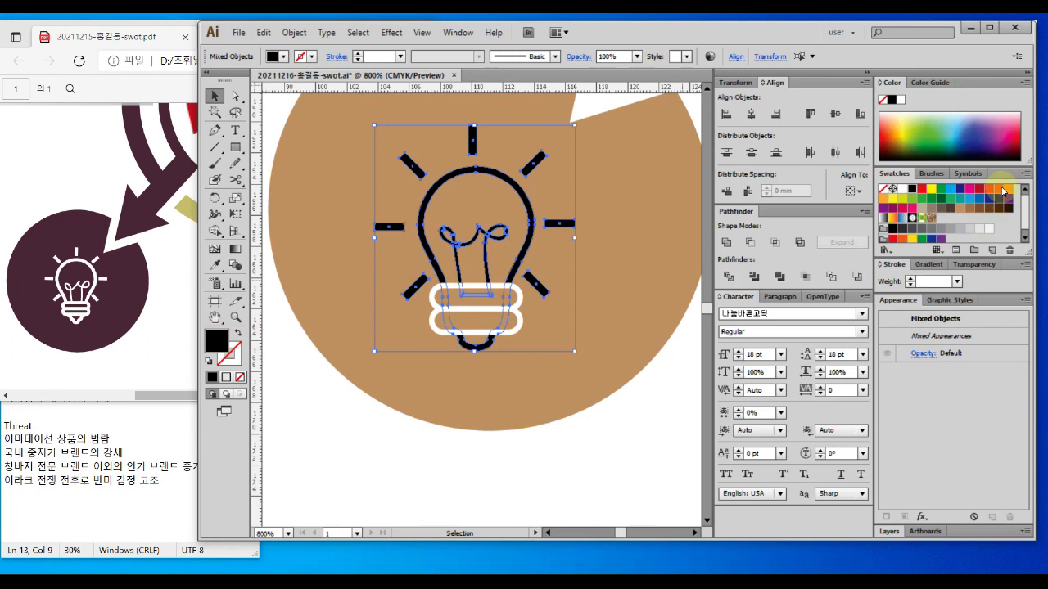
left_click(902, 189)
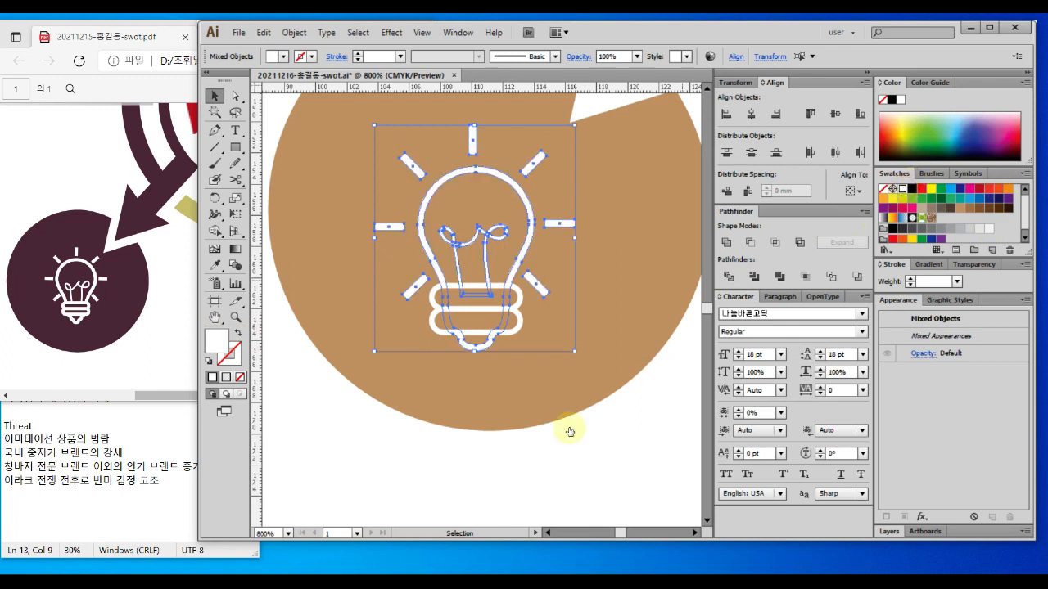
left_click(489, 453)
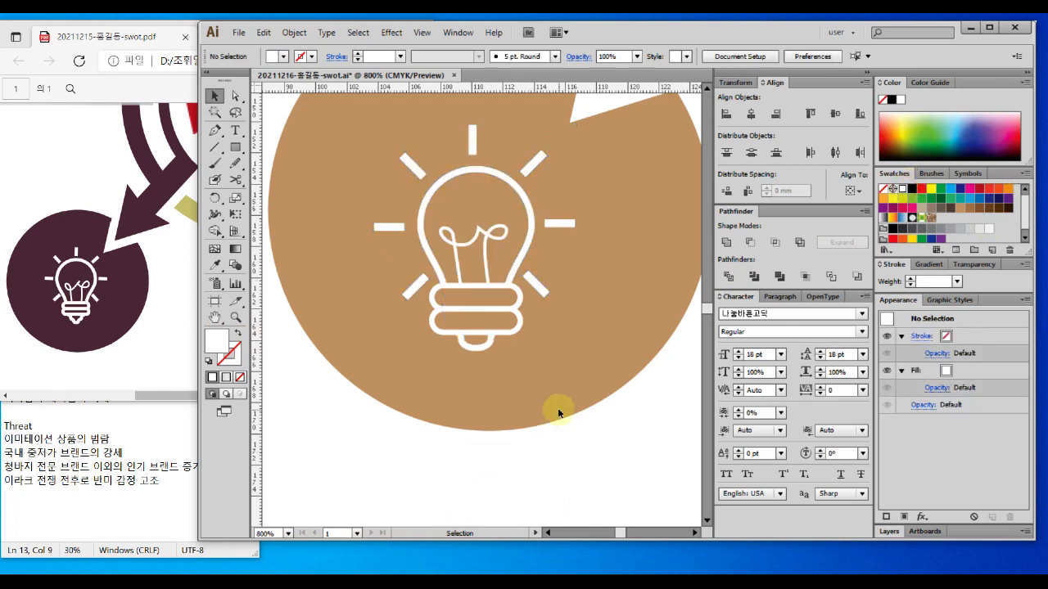
Step: Inspect the fill and stroke of the bulb's two base bars and view the finished icon within its circle
left_click(503, 320)
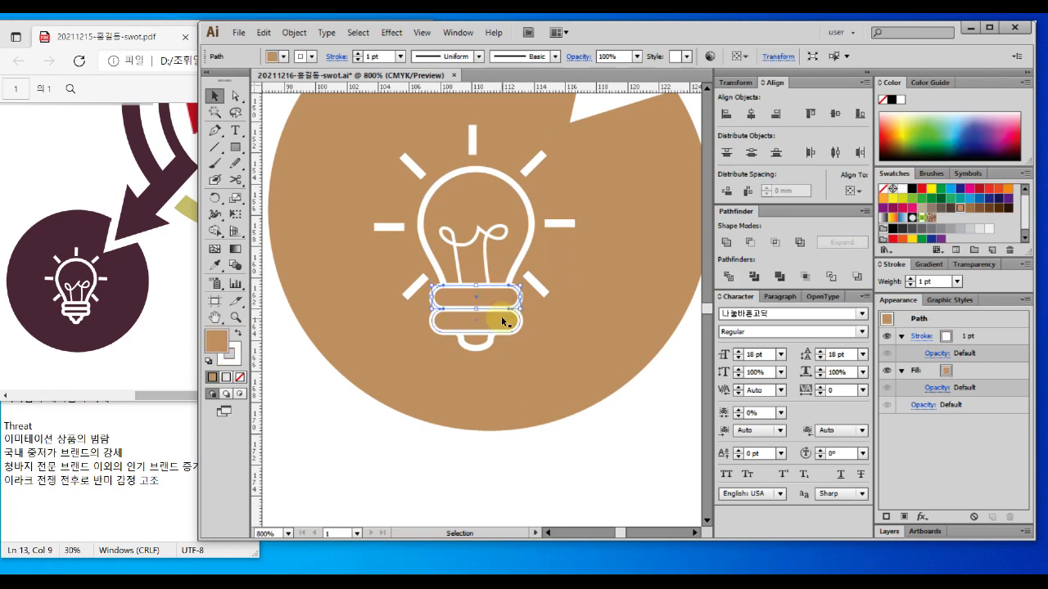
left_click(497, 301)
left_click(496, 323)
left_click(498, 299)
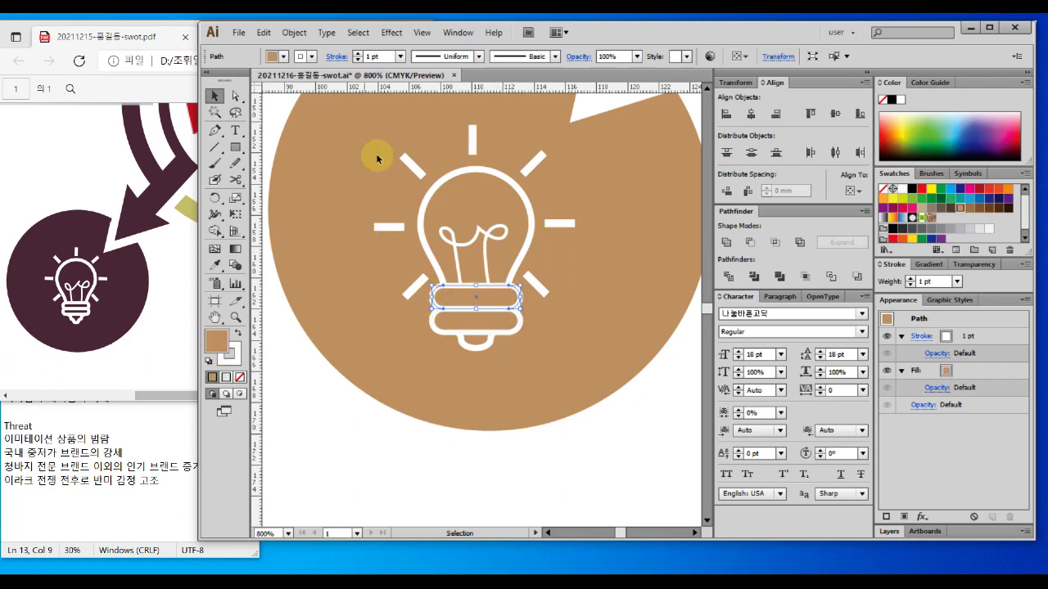
key("space")
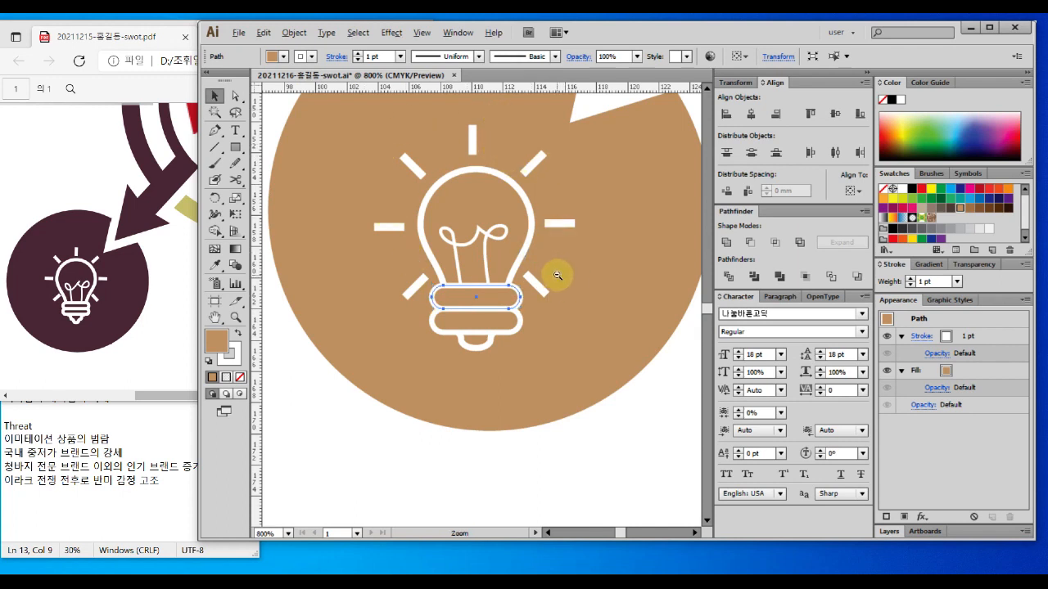
left_click(557, 273, "ctrl+alt")
left_click(469, 317, "ctrl+alt")
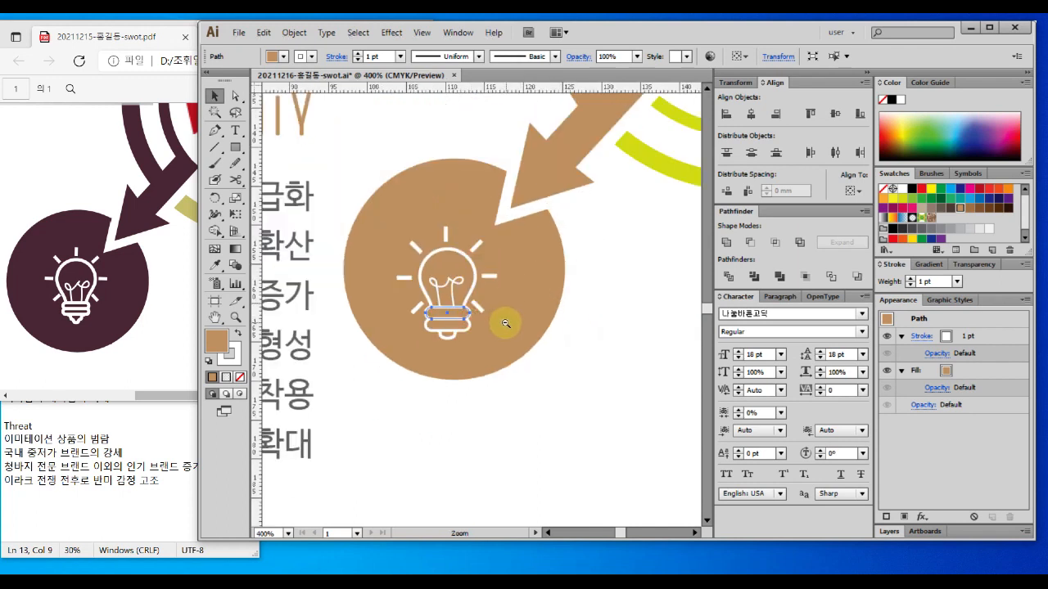
left_click(542, 346)
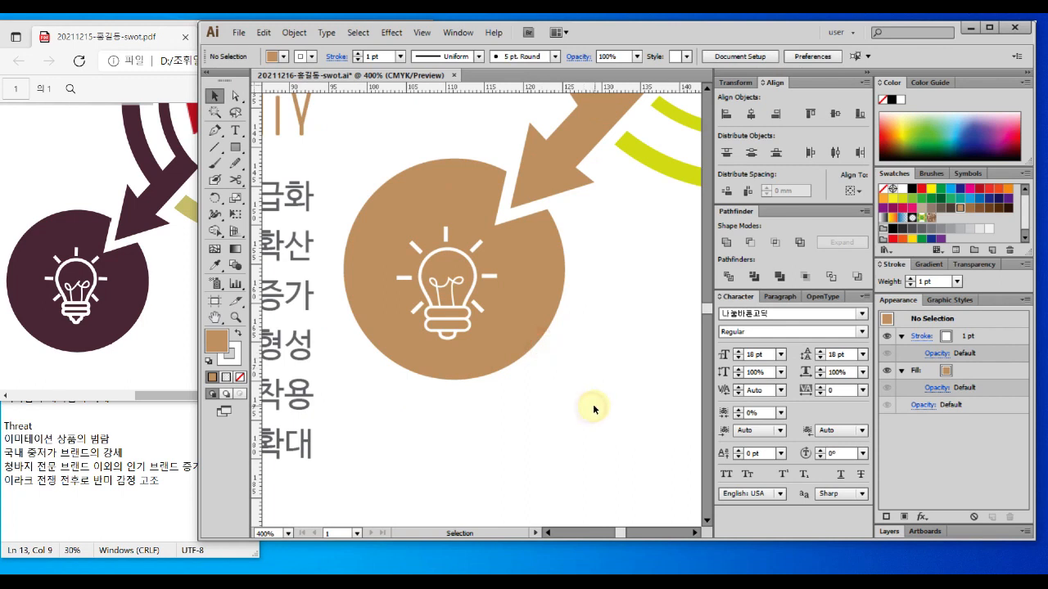
Step: Review the whole SWOT artboard and check the icons in all four circles up close
double_click(213, 320)
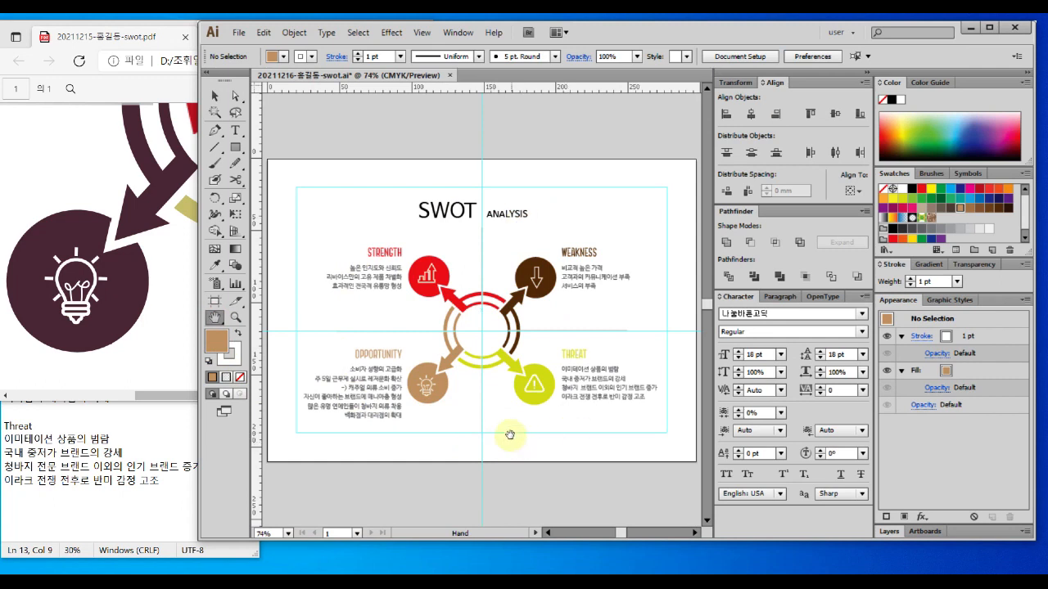
left_click(495, 385)
left_click(478, 298)
left_click_drag(476, 252, 476, 298)
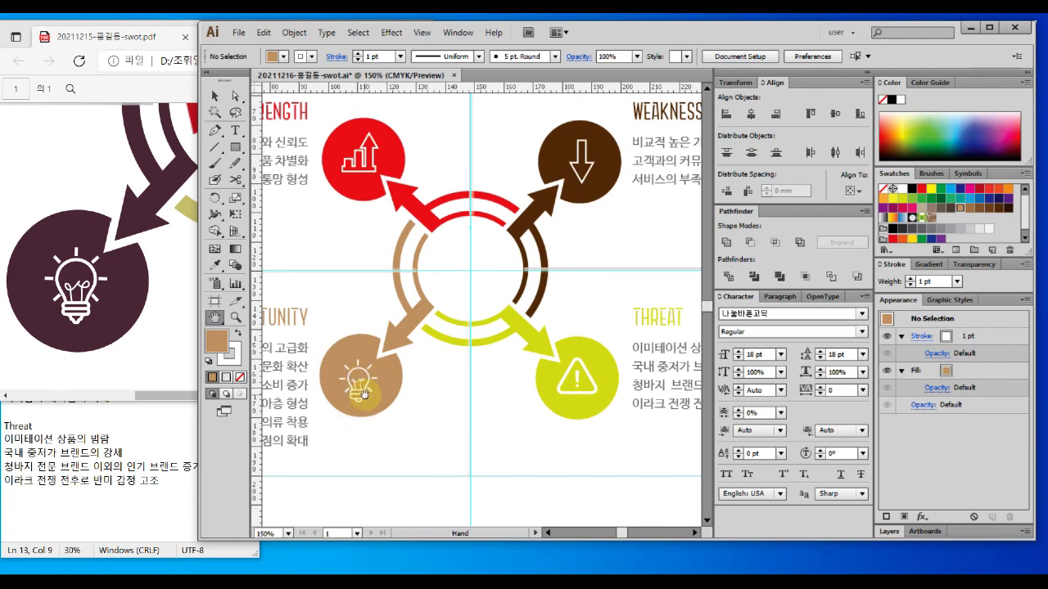
left_click(214, 96)
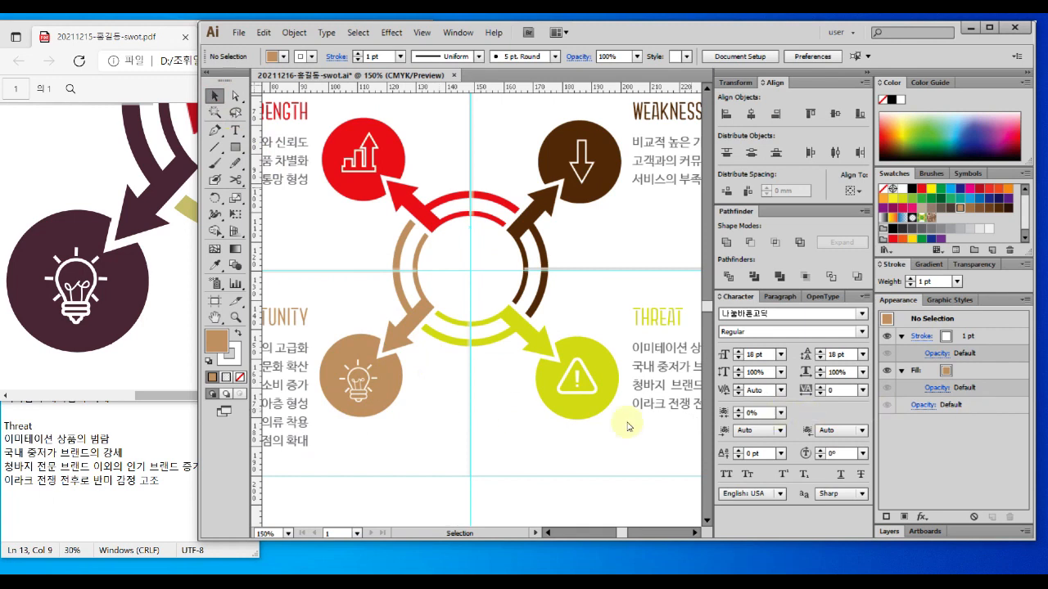
double_click(211, 318)
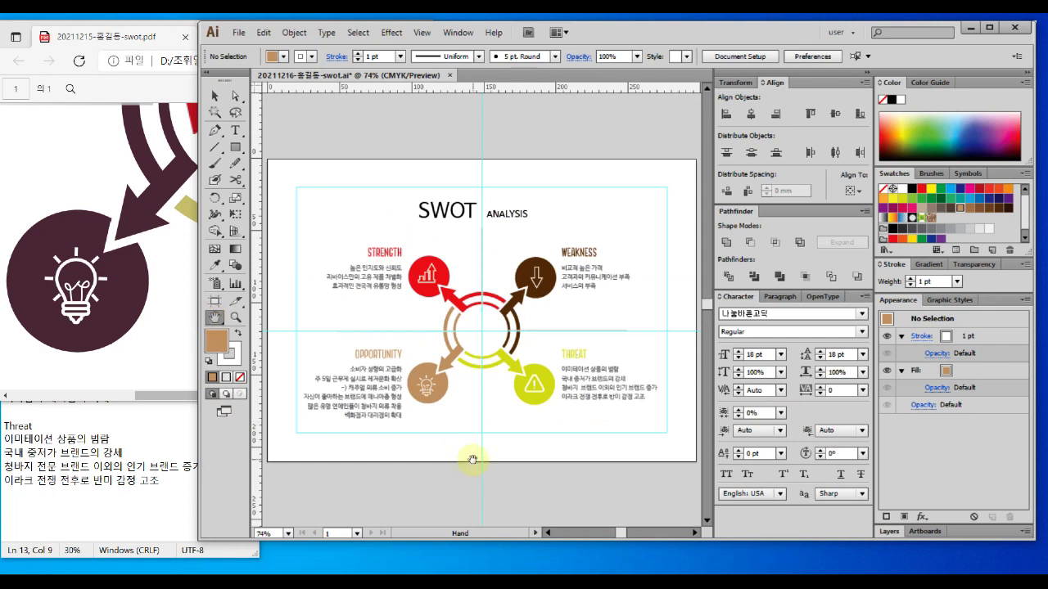